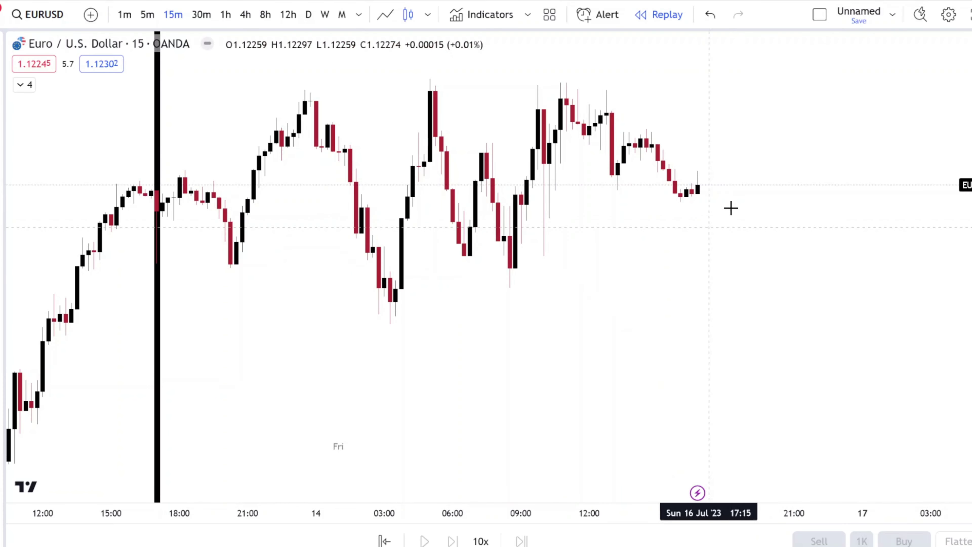
Step: Restart the bar replay on the 15-minute EURUSD chart from 2 July 2023
click(384, 540)
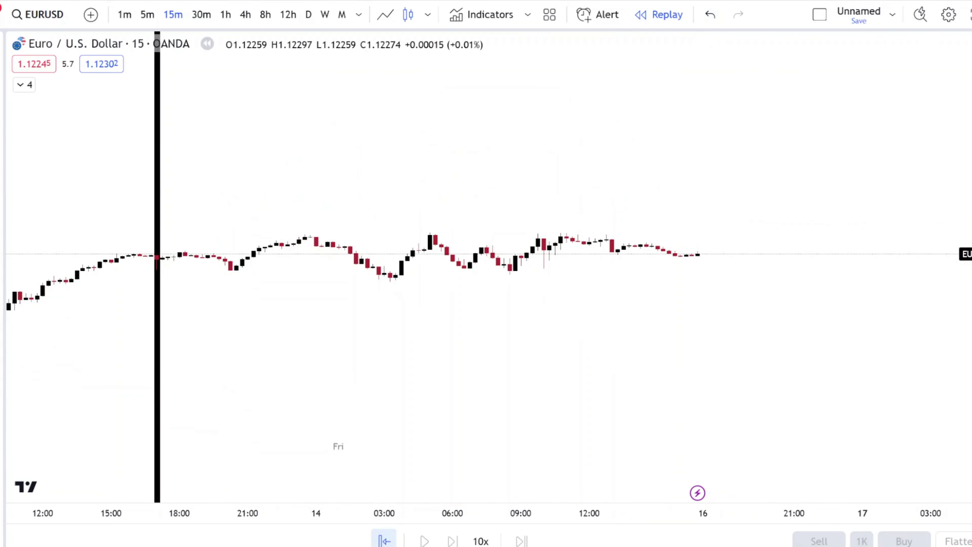
drag(175, 338, 379, 356)
scroll(378, 356, left, 10)
click(330, 348)
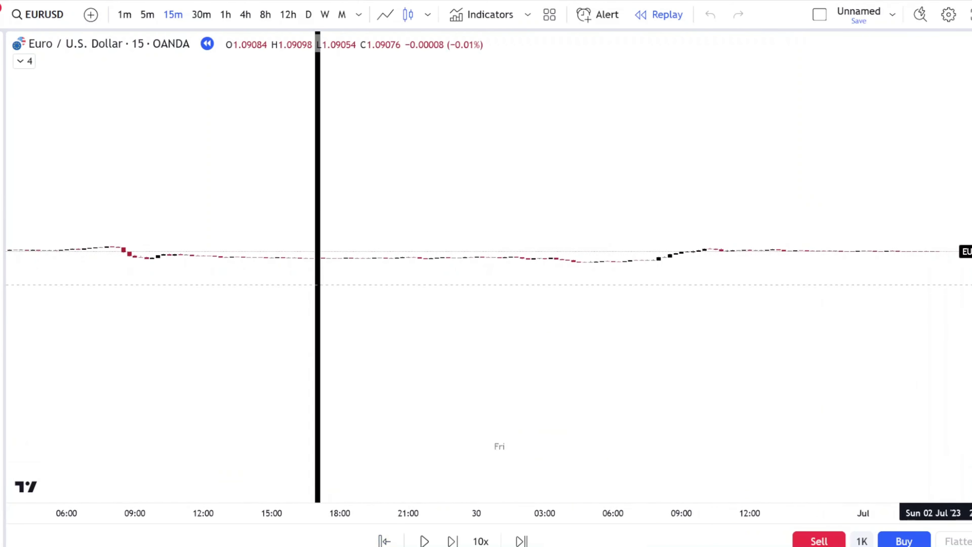
Step: Review the recent EURUSD price swings of late June on the 4-hour chart
scroll(373, 76, down, 3)
click(245, 14)
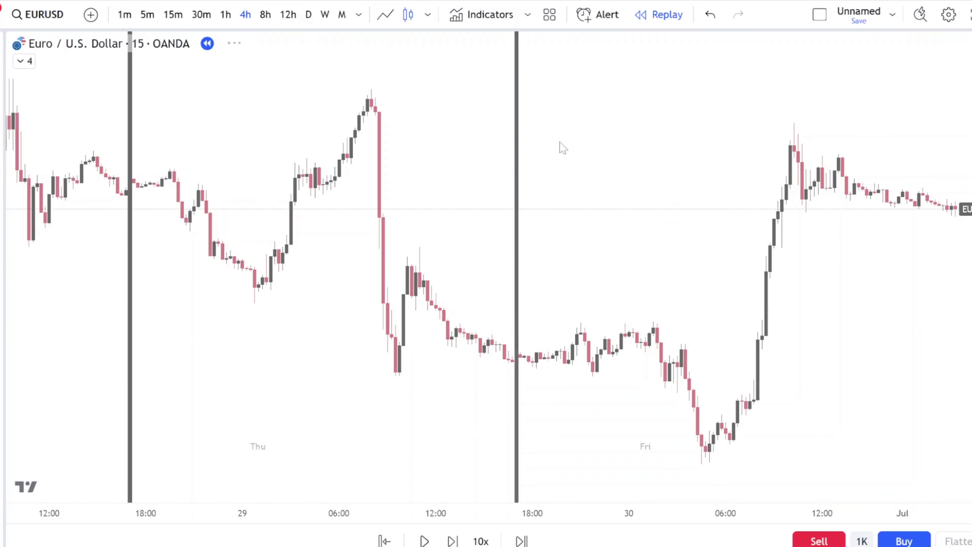
scroll(736, 218, up, 10)
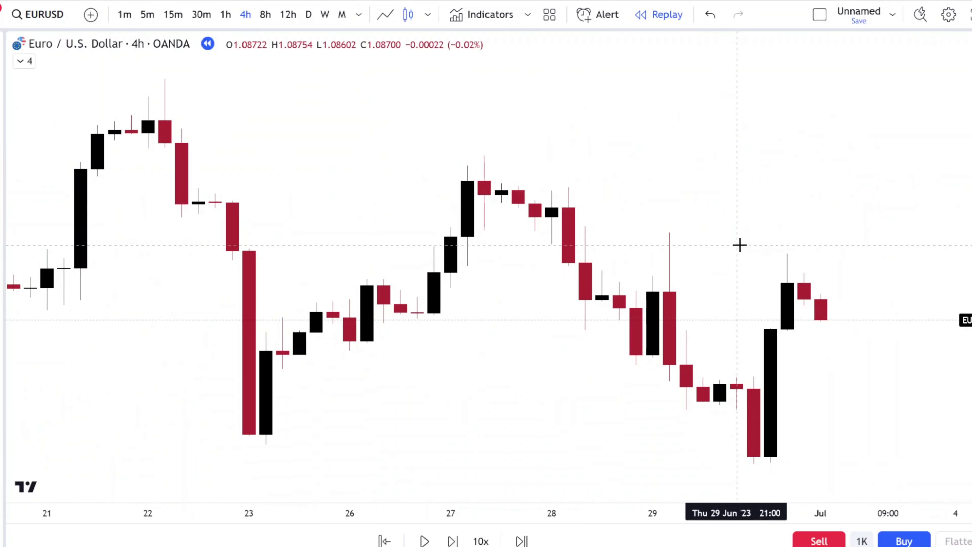
scroll(351, 202, down, 6)
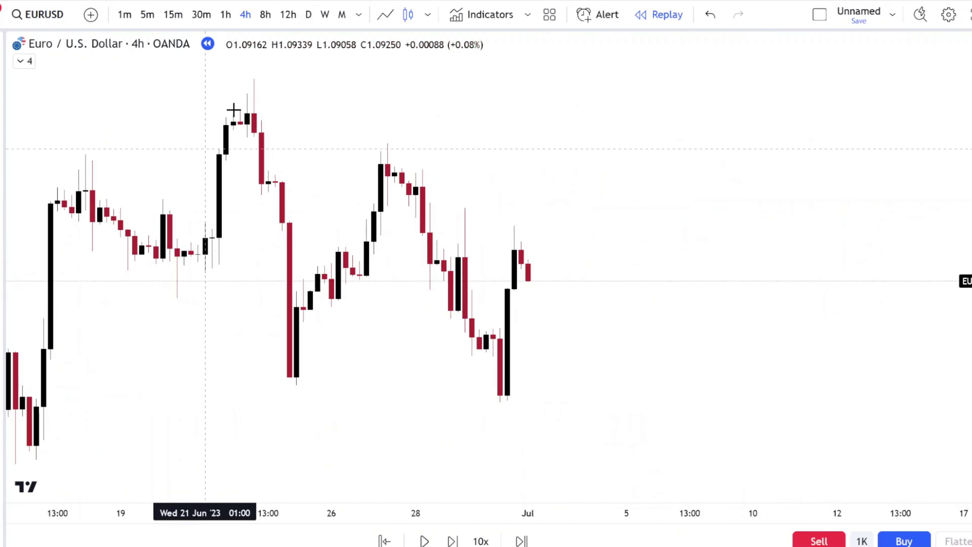
Step: Hide the black week and day separator indicator and check the 8-hour and daily charts
click(266, 15)
click(24, 61)
click(469, 79)
click(24, 134)
click(308, 15)
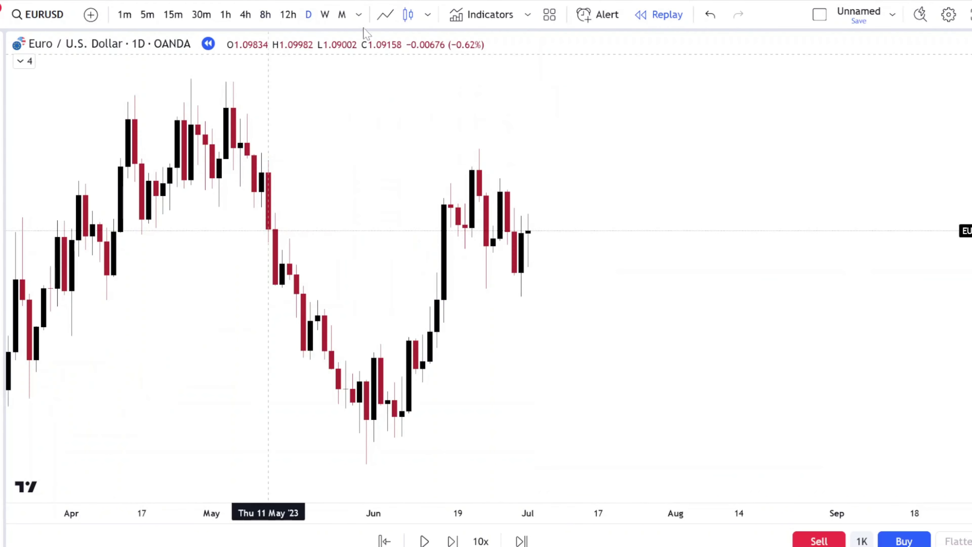
Step: On the 12-hour chart, place horizontal rays at the 27 June swing high and the 30 June low
click(288, 14)
click(481, 114)
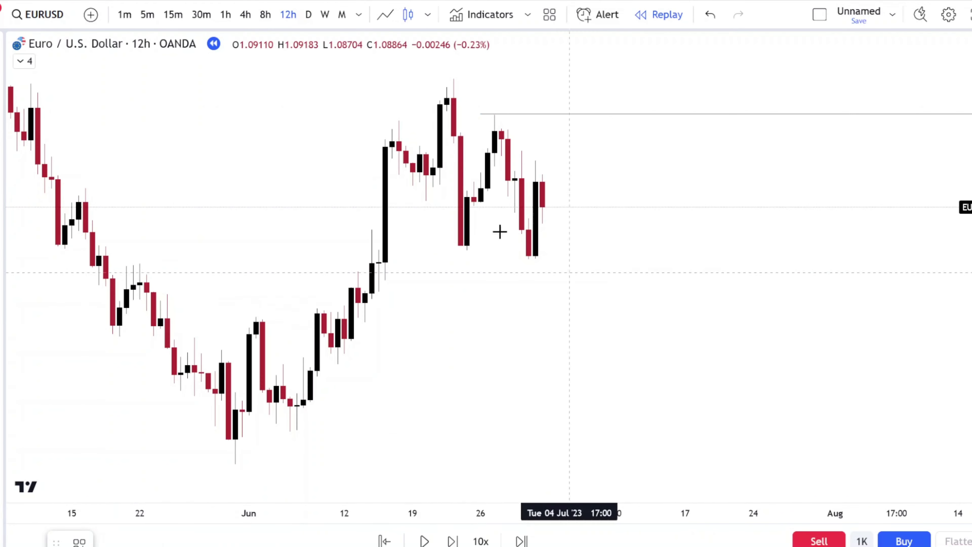
click(494, 261)
Step: On the 8-hour chart, draw a rectangle zone from the 27 June candle body up to the upper ray
click(265, 15)
scroll(597, 232, up, 3)
key(alt+shift+r)
click(289, 145)
click(605, 128)
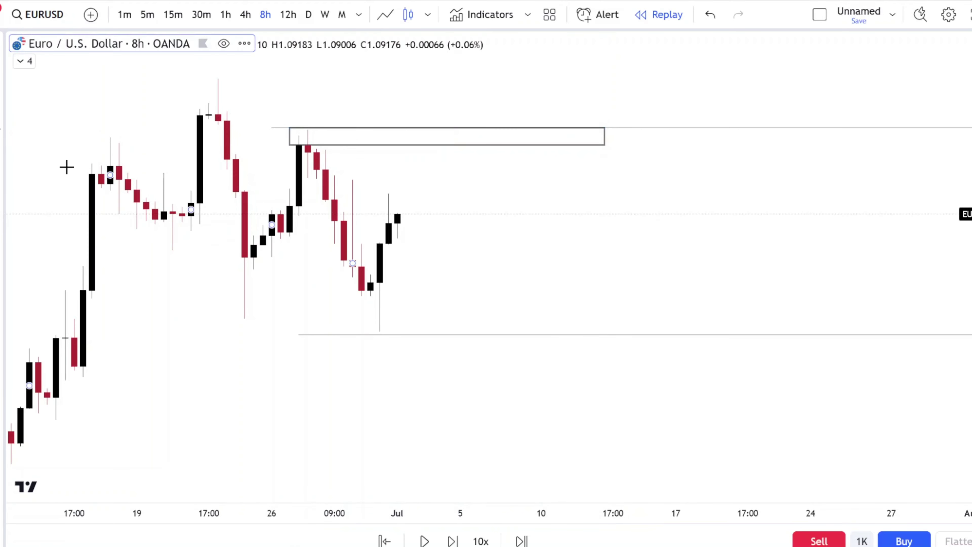
Step: Draw a rectangle zone over the 30 June low down to the lower ray, and switch to the 1-hour chart
key(alt+shift+r)
click(352, 290)
click(622, 341)
click(225, 15)
scroll(511, 202, down, 3)
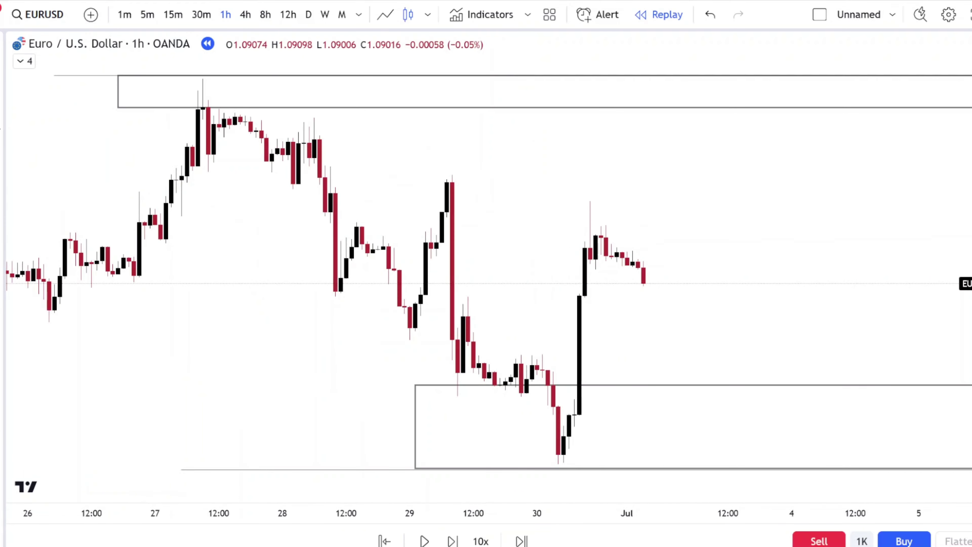
Step: Draw a rectangle zone around the 29 June swing high on the 1-hour chart, extending it past the latest candle
key(alt+shift+r)
click(436, 216)
click(722, 174)
click(709, 145)
drag(727, 332, 712, 330)
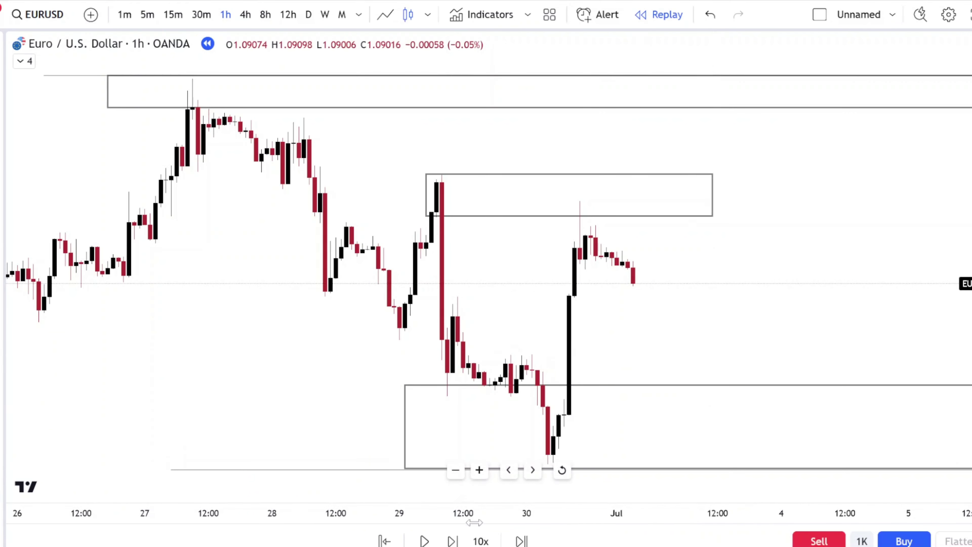
Step: Advance the replay by six one-hour bars
click(457, 542)
click(456, 543)
click(457, 543)
click(456, 543)
click(456, 542)
click(456, 543)
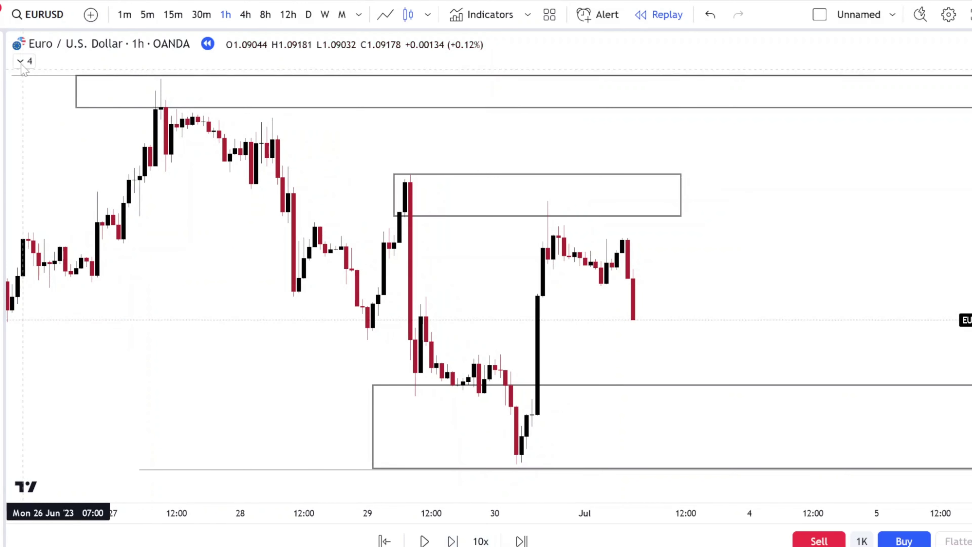
Step: Show the KZ Boxes and the black FXN - Week and Day Separator indicators on the chart
click(24, 61)
click(468, 115)
click(469, 115)
click(165, 96)
click(450, 79)
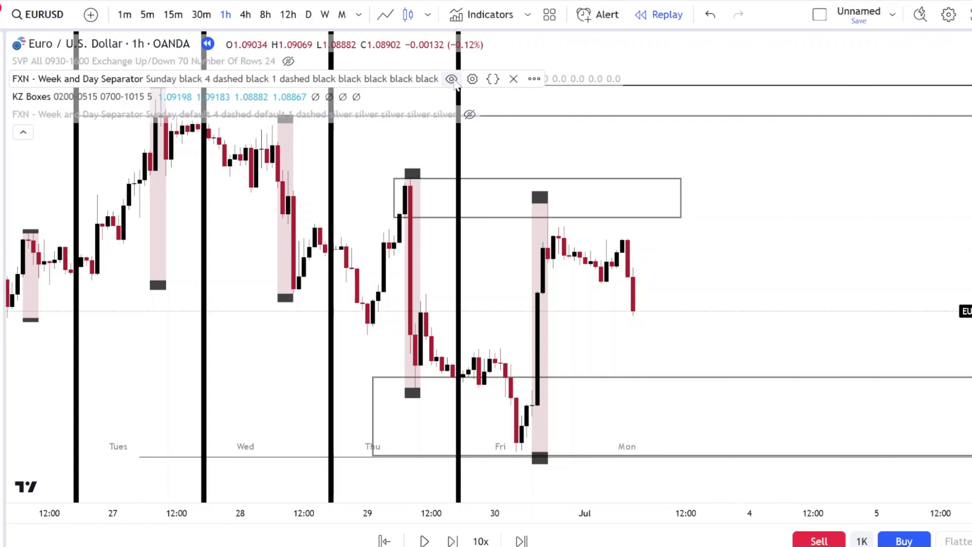
click(23, 132)
Step: Advance the 1-hour replay bar by bar to 10:00 on Monday 3 July
drag(696, 262, 387, 270)
click(453, 540)
click(453, 540)
click(453, 541)
click(453, 540)
click(453, 540)
click(453, 541)
click(453, 540)
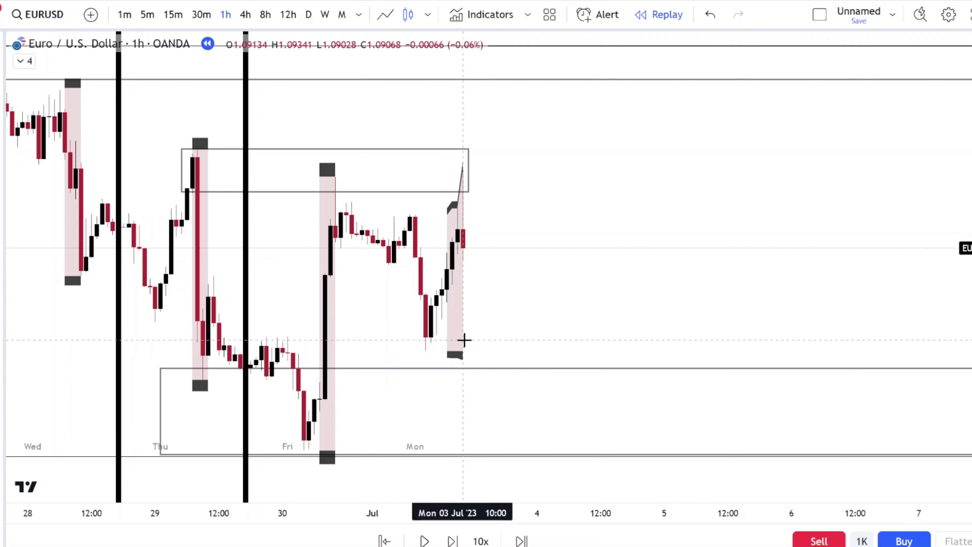
Step: Advance the 1-hour replay through the rest of Monday 3 July to 23:00
click(452, 541)
click(452, 541)
click(452, 541)
click(453, 541)
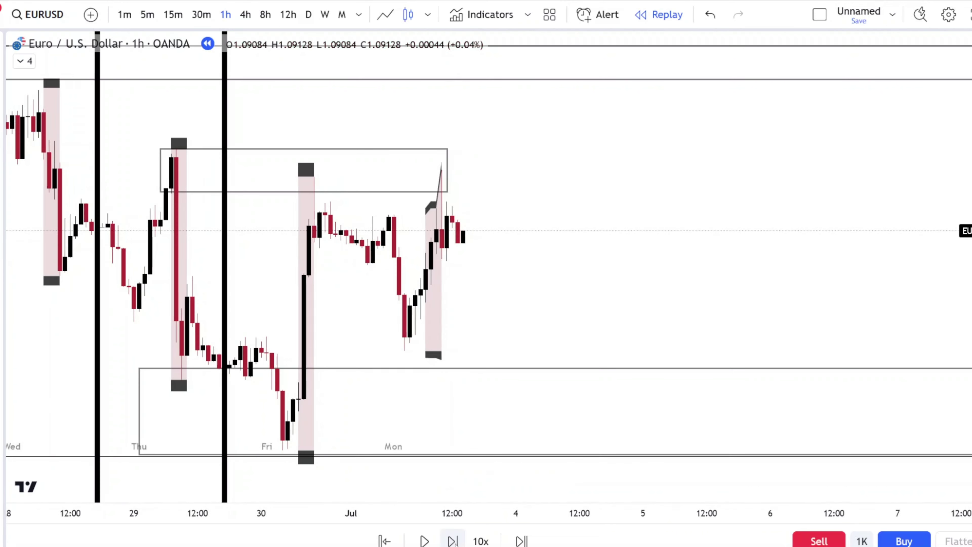
click(452, 540)
click(452, 541)
click(452, 541)
click(452, 541)
click(453, 541)
click(452, 541)
click(453, 541)
click(452, 540)
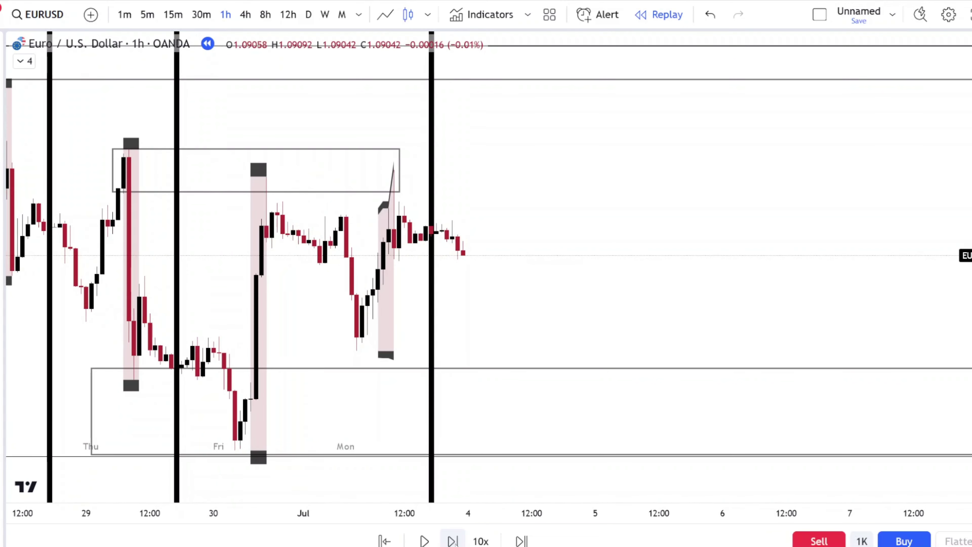
Step: Advance the 1-hour replay to the 09:00 bar of Tuesday 4 July, inside the morning session box
click(453, 541)
click(452, 541)
click(452, 541)
click(453, 541)
click(452, 541)
click(452, 540)
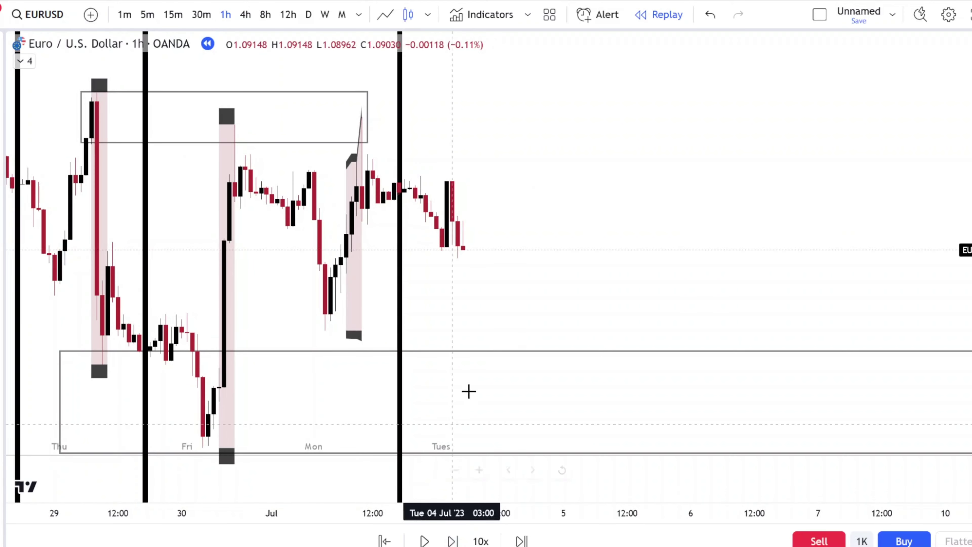
click(451, 541)
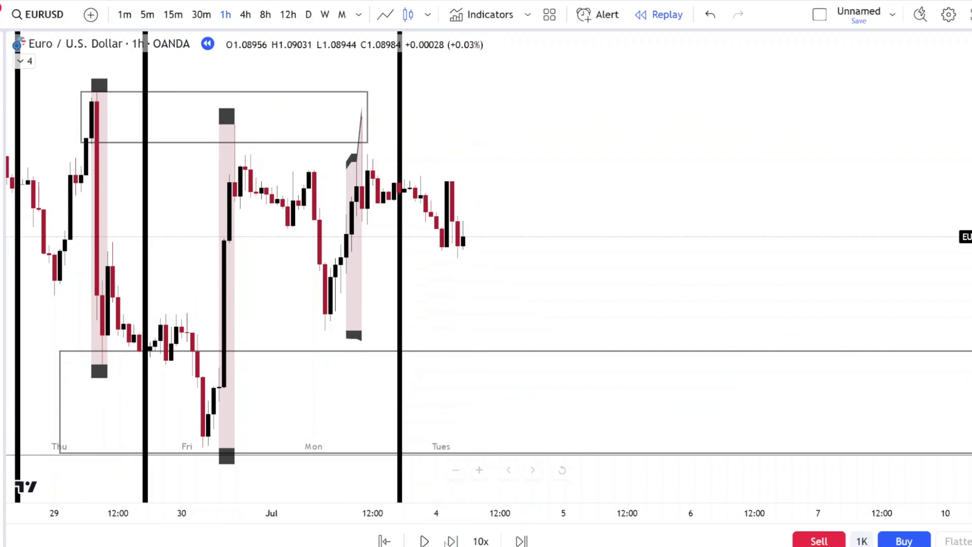
click(451, 540)
click(451, 541)
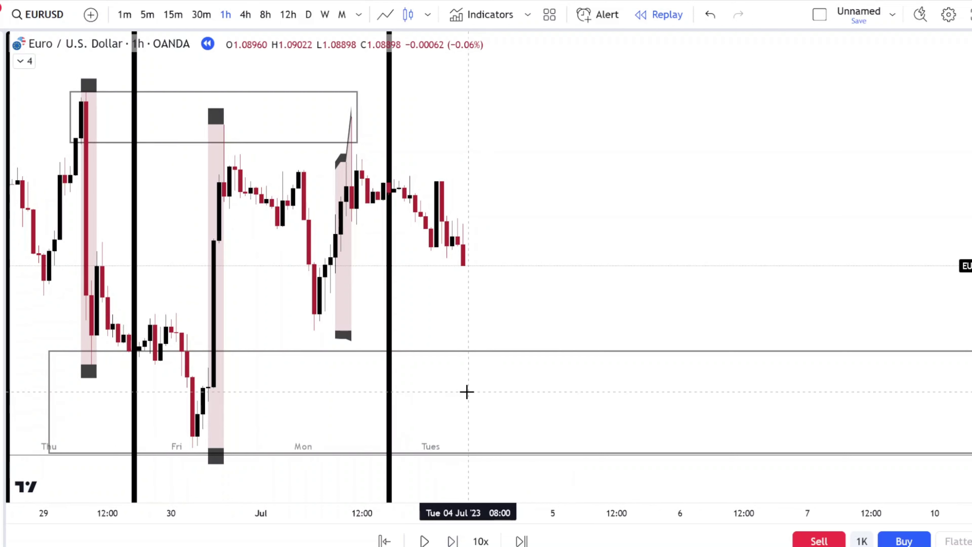
click(453, 539)
click(453, 540)
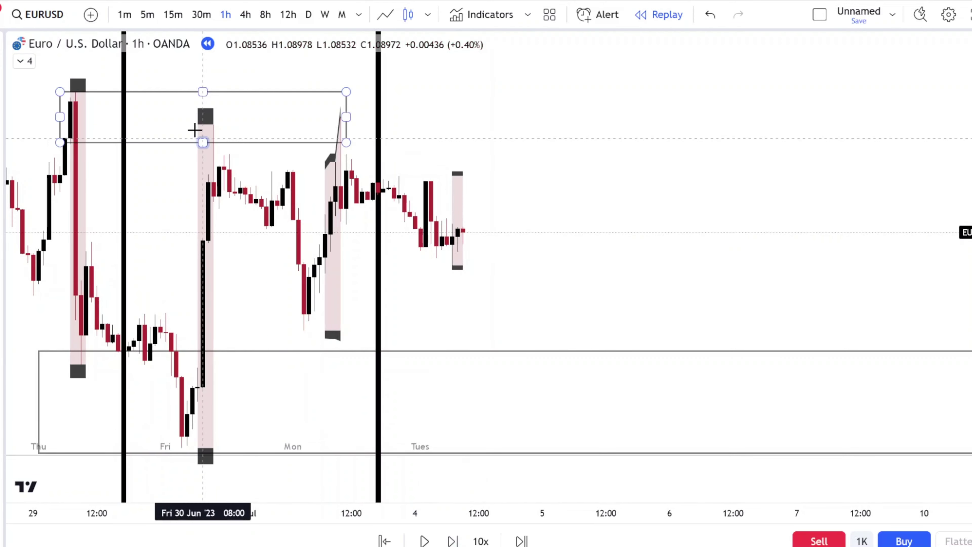
Step: Inspect Tuesday's morning session on the 15-minute chart and return to the 1-hour chart
click(173, 15)
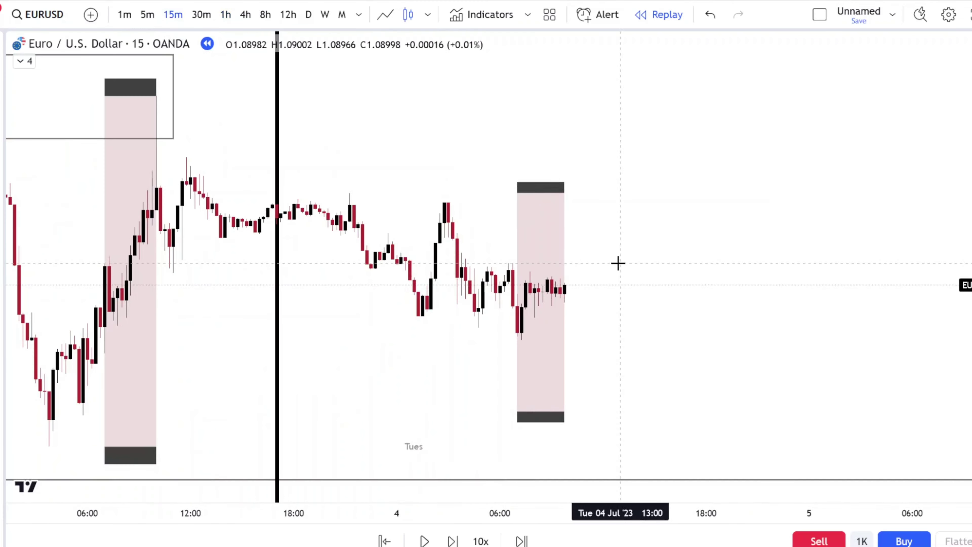
scroll(329, 223, down, 4)
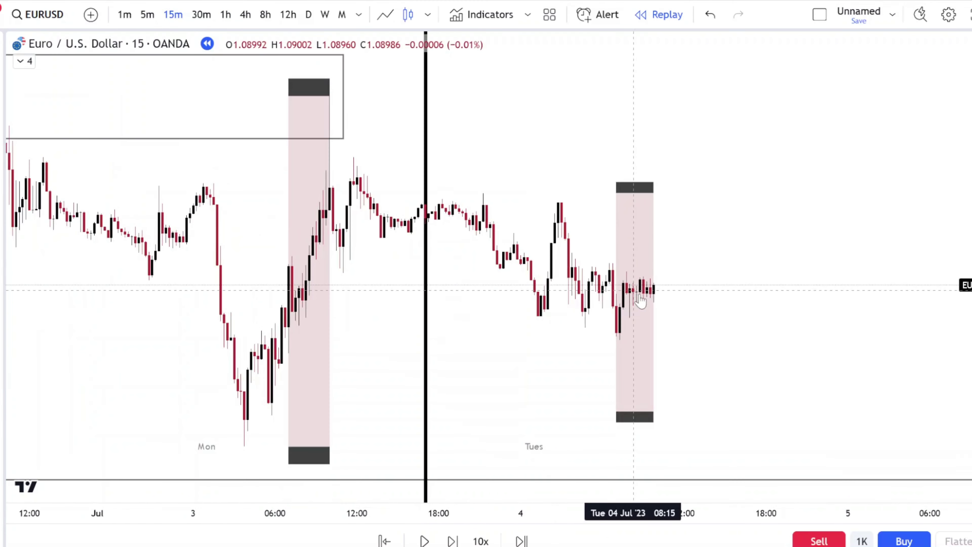
click(225, 15)
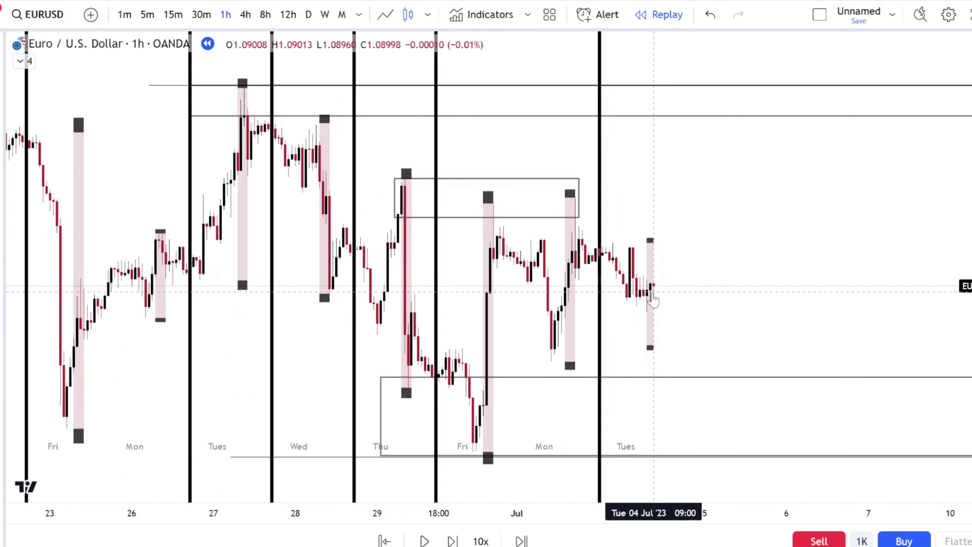
Step: Advance the 1-hour replay to the 09:00 bar of Wednesday 5 July
click(453, 540)
click(452, 540)
click(452, 540)
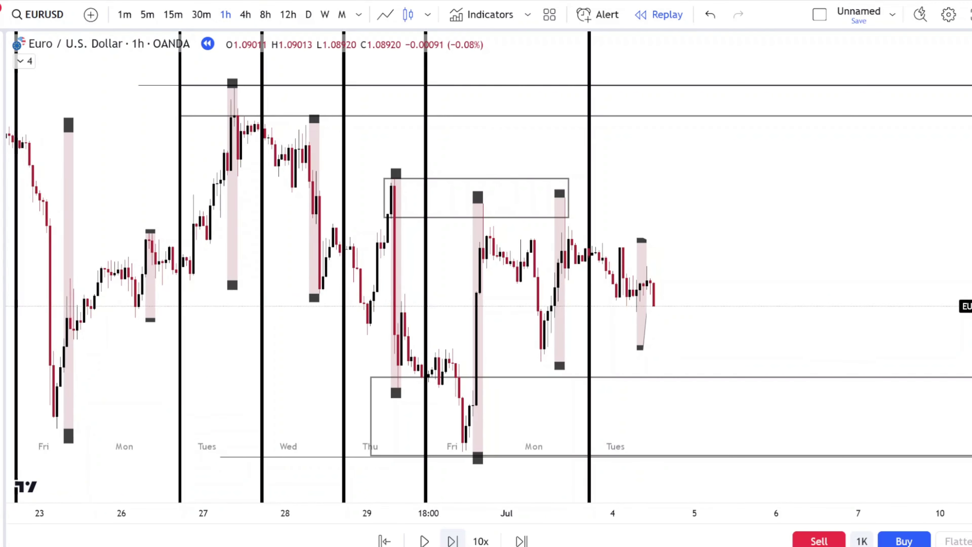
click(453, 539)
click(452, 539)
click(452, 539)
scroll(479, 359, up, 4)
click(453, 539)
click(452, 540)
click(452, 540)
click(453, 540)
click(452, 540)
click(452, 540)
click(452, 540)
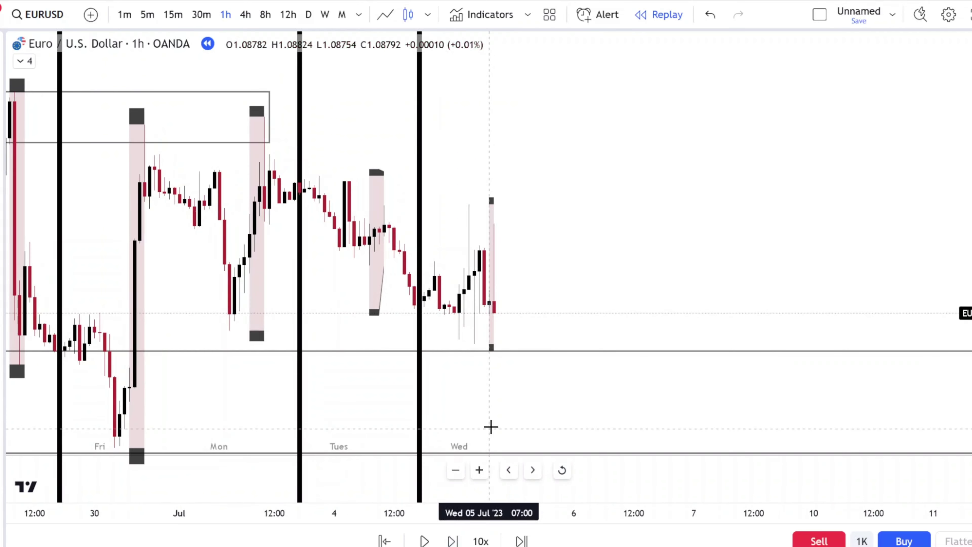
click(452, 540)
Step: Inspect Wednesday's morning session on the 15-minute chart and return to the 1-hour chart
click(173, 14)
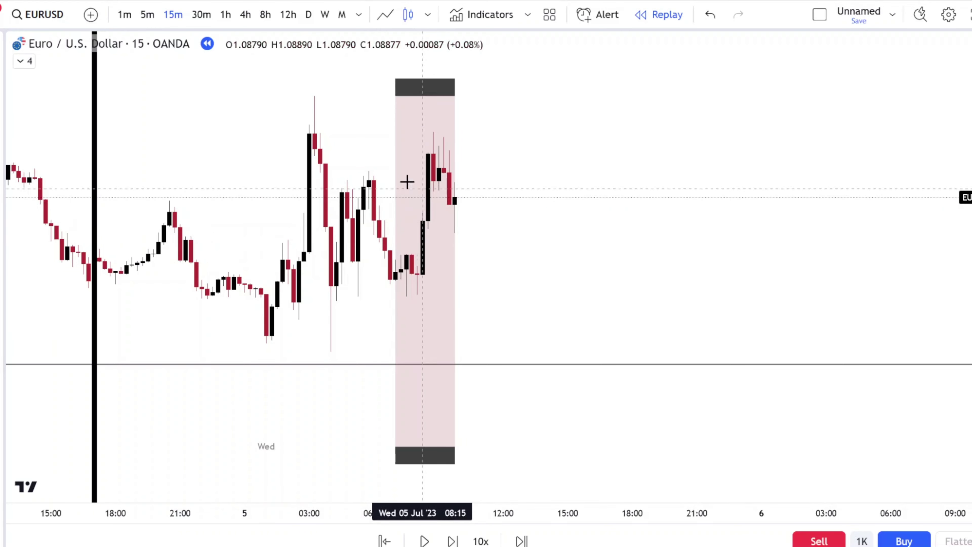
click(225, 14)
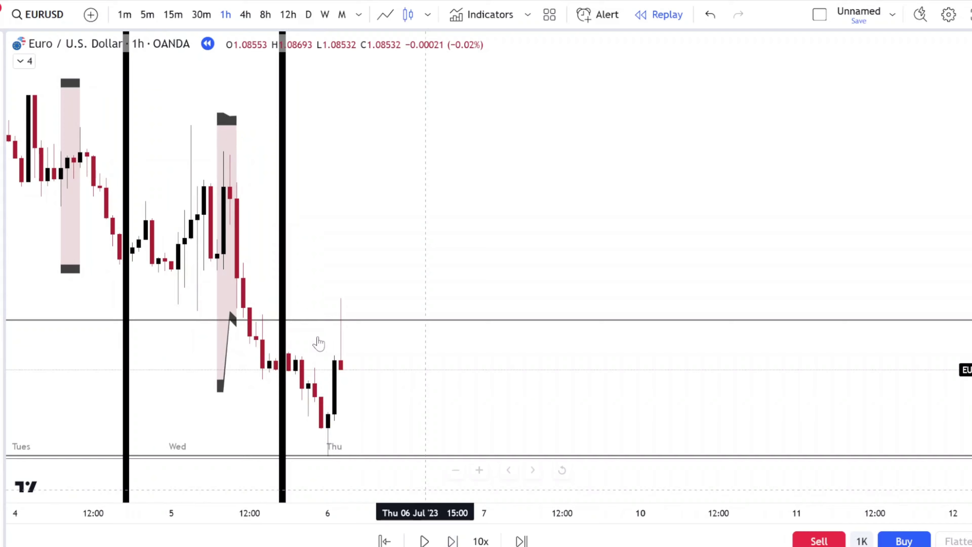
scroll(374, 336, down, 4)
scroll(520, 374, up, 2)
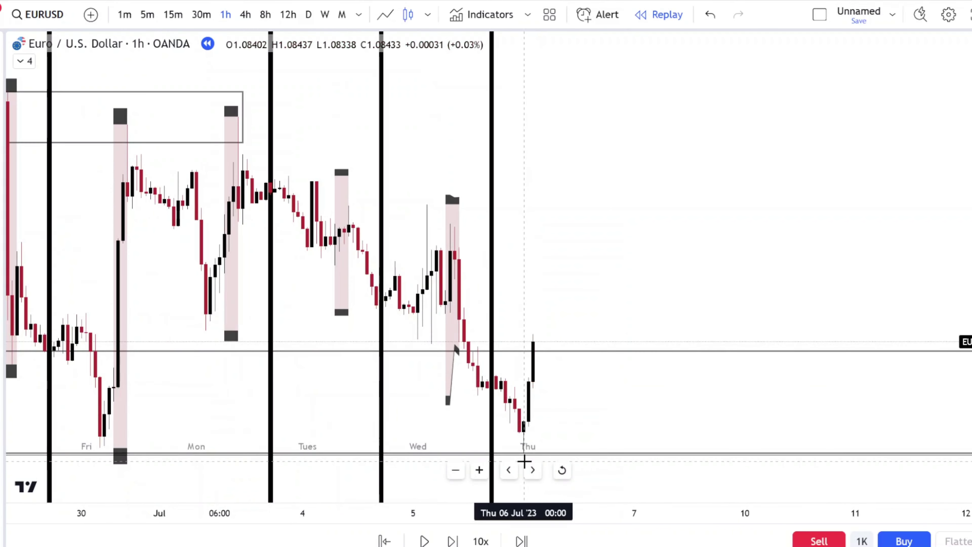
scroll(392, 377, up, 2)
Step: Advance the 1-hour replay to the 09:00 bar of Thursday 6 July, keeping the 10x replay speed
click(455, 539)
click(455, 539)
click(480, 541)
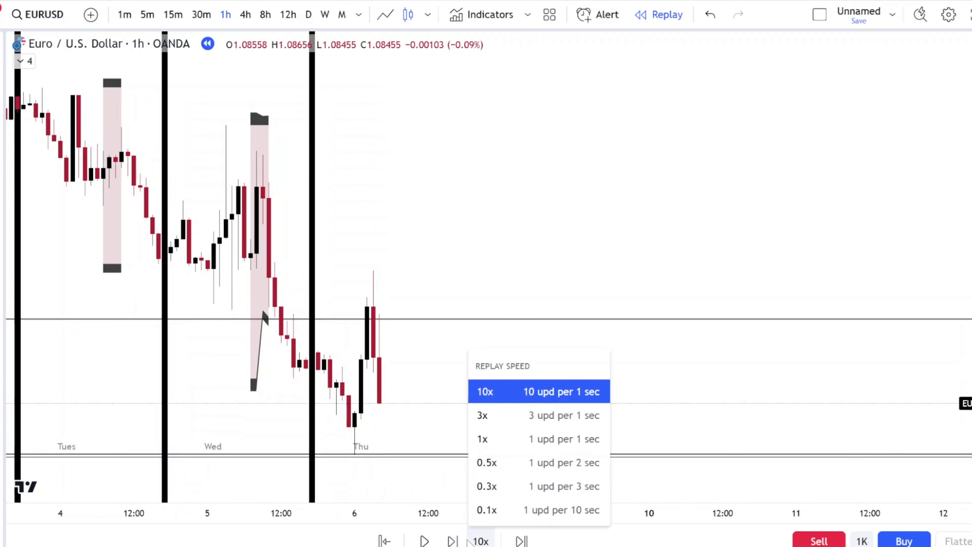
click(453, 540)
click(453, 540)
click(453, 539)
click(454, 540)
key(shift+Right)
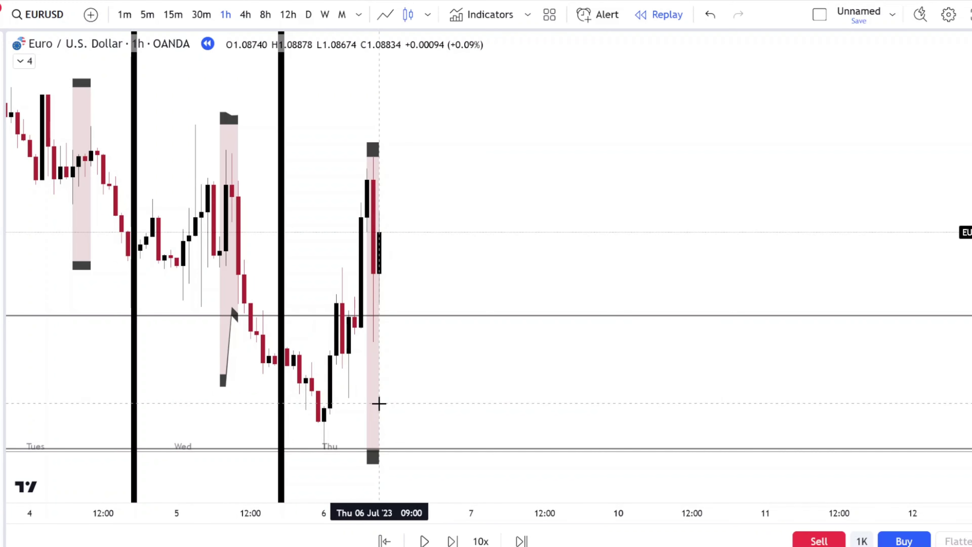
Step: On the 15-minute chart, circle Thursday's session high inside the session box with the Brush
click(173, 15)
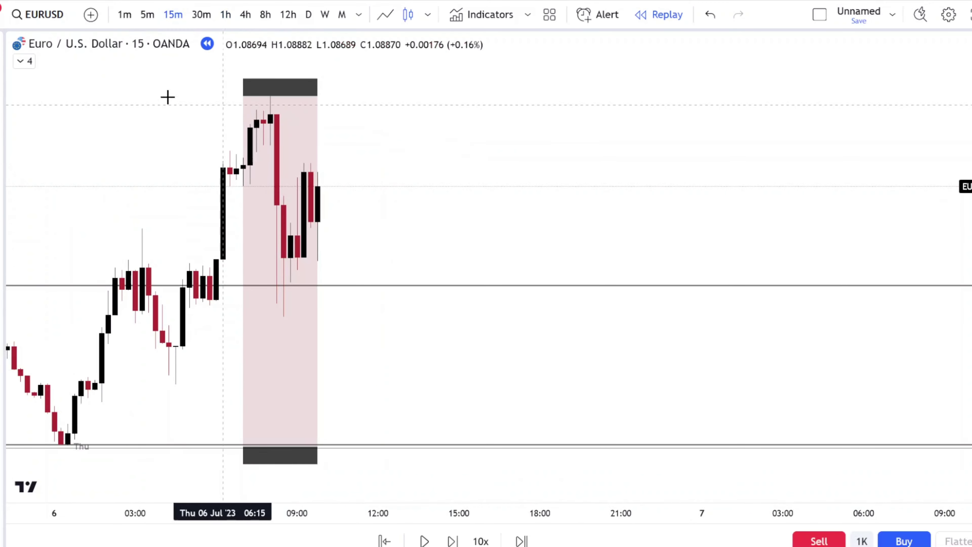
click(1, 129)
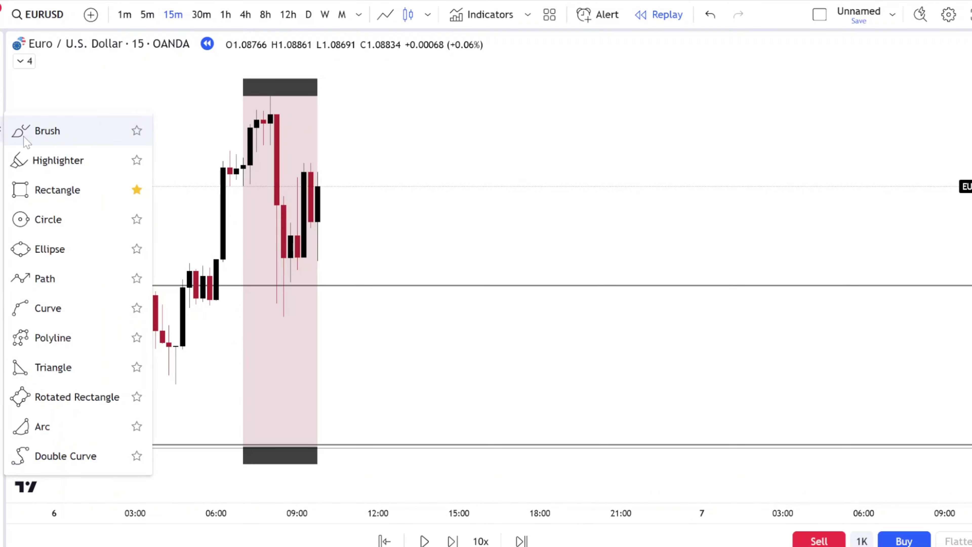
click(43, 133)
mouse_move(246, 132)
mouse_down()
mouse_move(297, 100)
mouse_move(240, 130)
mouse_up()
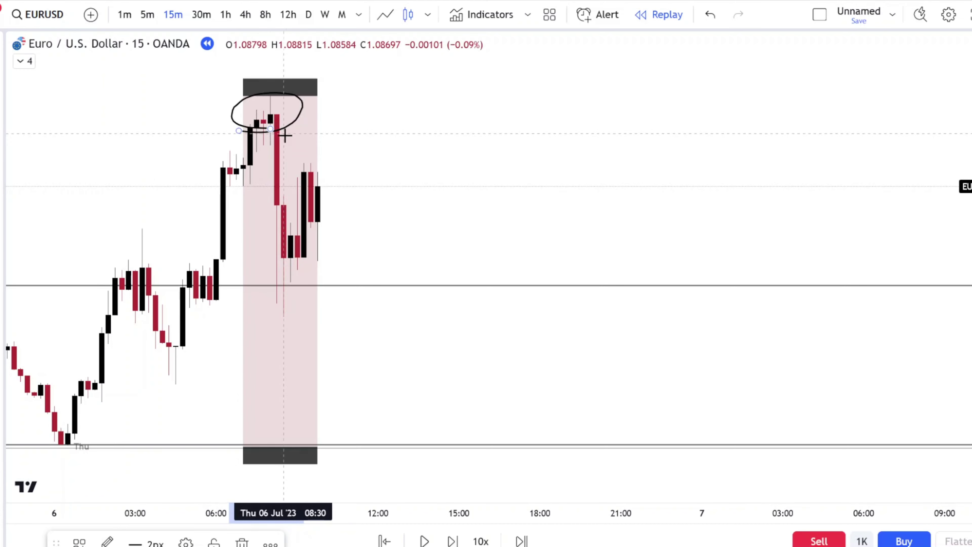
Step: Circle Thursday's low, where price meets the lower horizontal lines, with the Brush
scroll(302, 159, down, 6)
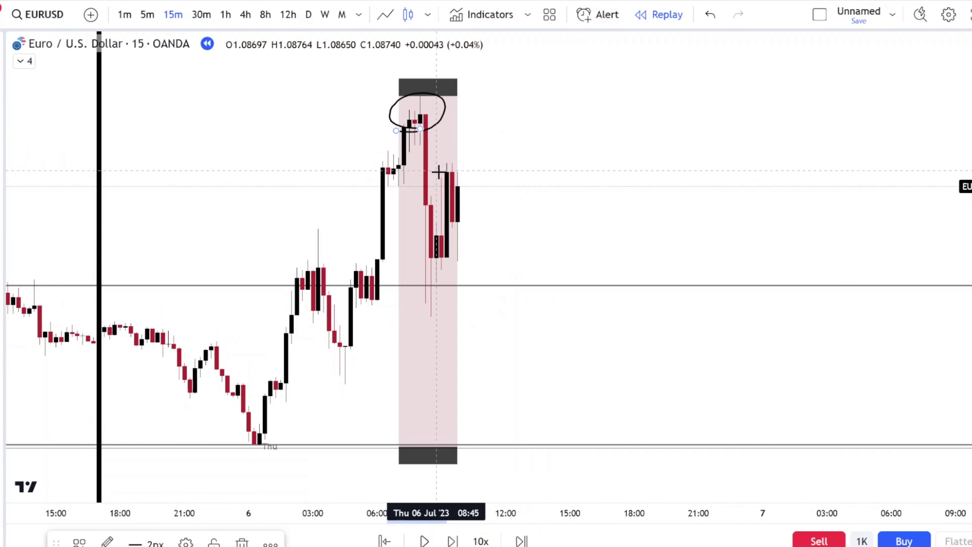
mouse_move(443, 445)
mouse_down()
mouse_move(488, 427)
mouse_move(481, 418)
mouse_up()
scroll(499, 374, up, 5)
scroll(429, 316, down, 3)
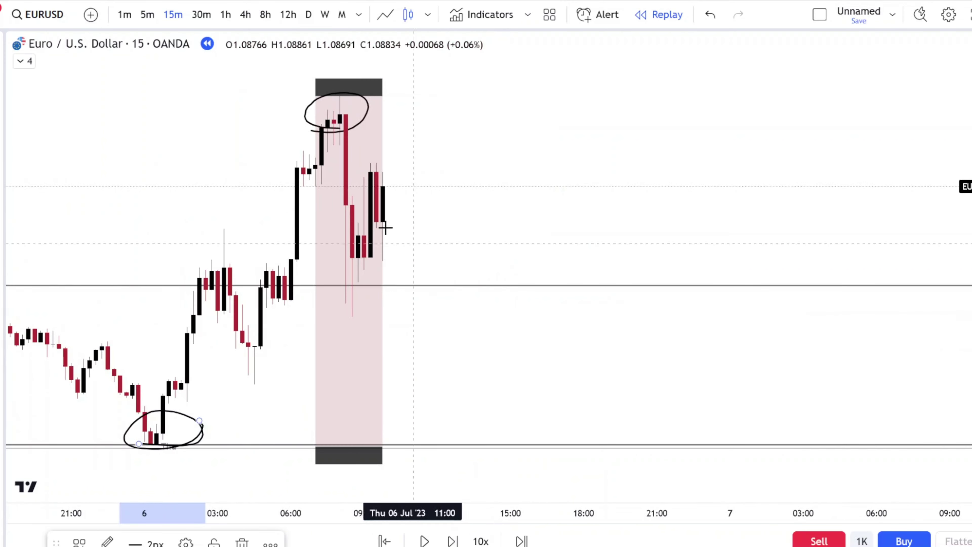
Step: Sketch a freehand downward price projection from the latest Thursday candle toward 15:00
mouse_move(389, 189)
mouse_down()
mouse_move(412, 174)
mouse_move(433, 322)
mouse_up()
drag(504, 367, 511, 374)
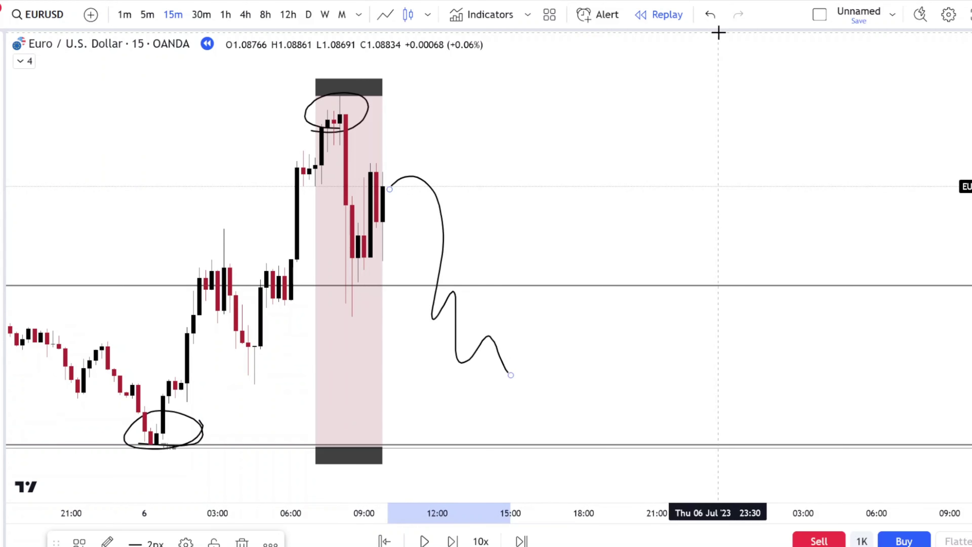
Step: Undo the freehand downward price projection and switch the chart to the 1-minute timeframe
click(710, 15)
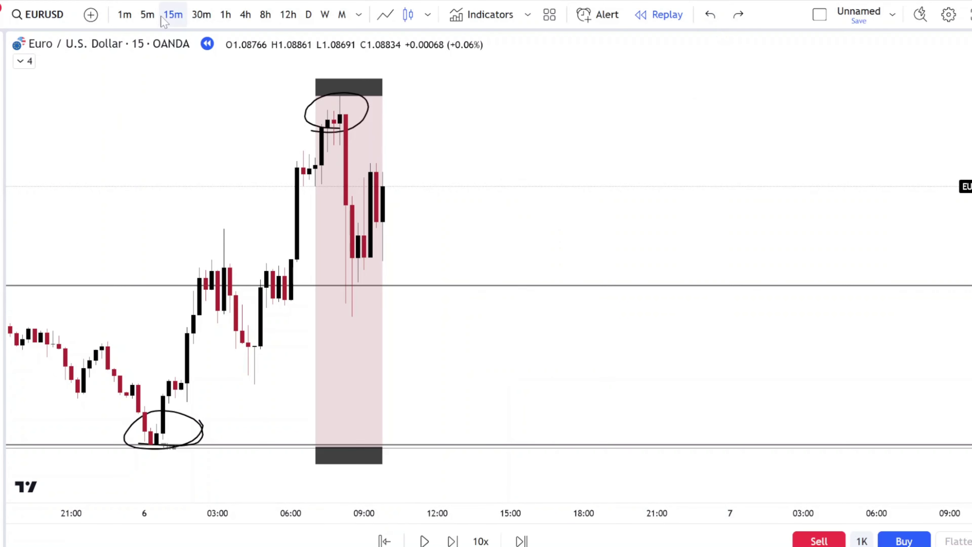
click(147, 15)
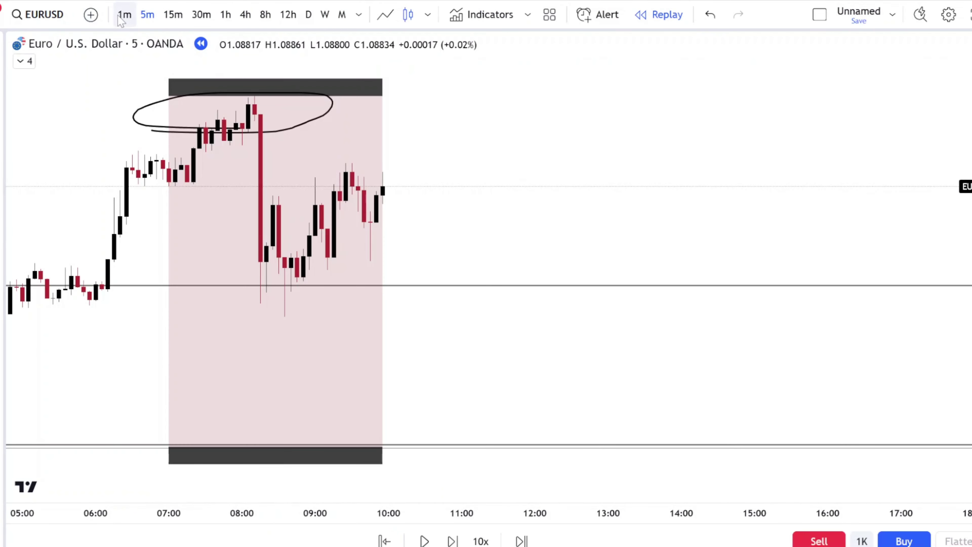
click(123, 15)
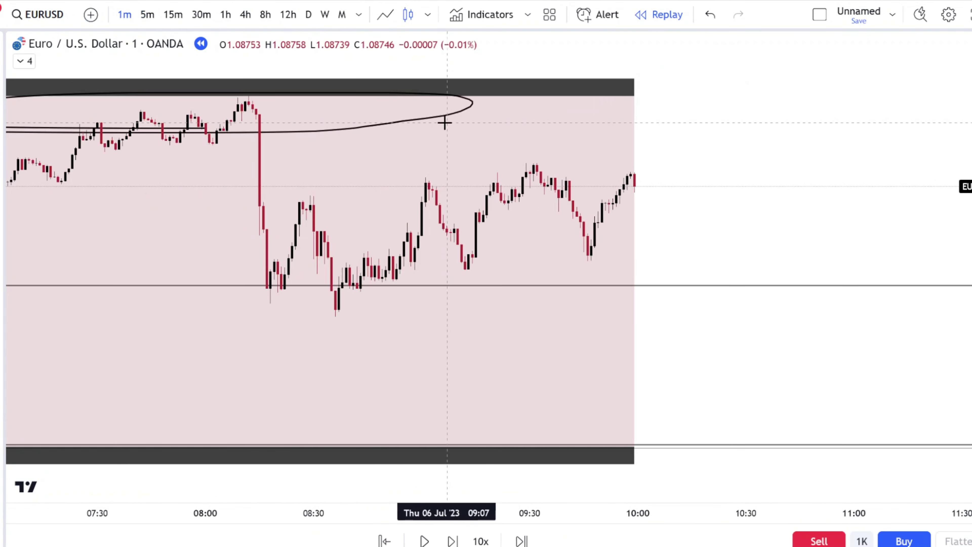
Step: Place a horizontal ray at the high near 09:28 on Thursday 6 July and sketch a dollar sign above it with the Brush
scroll(433, 229, up, 3)
scroll(421, 208, up, 3)
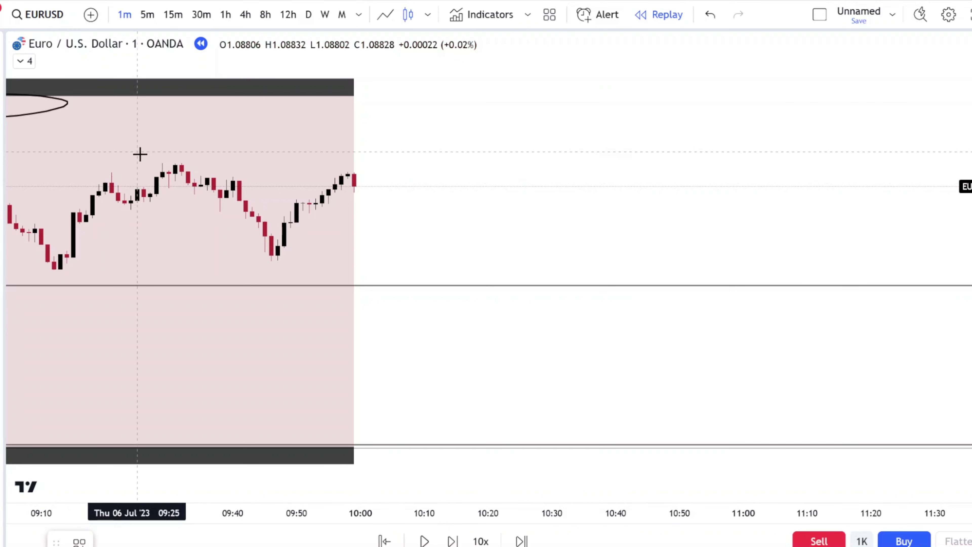
click(157, 165)
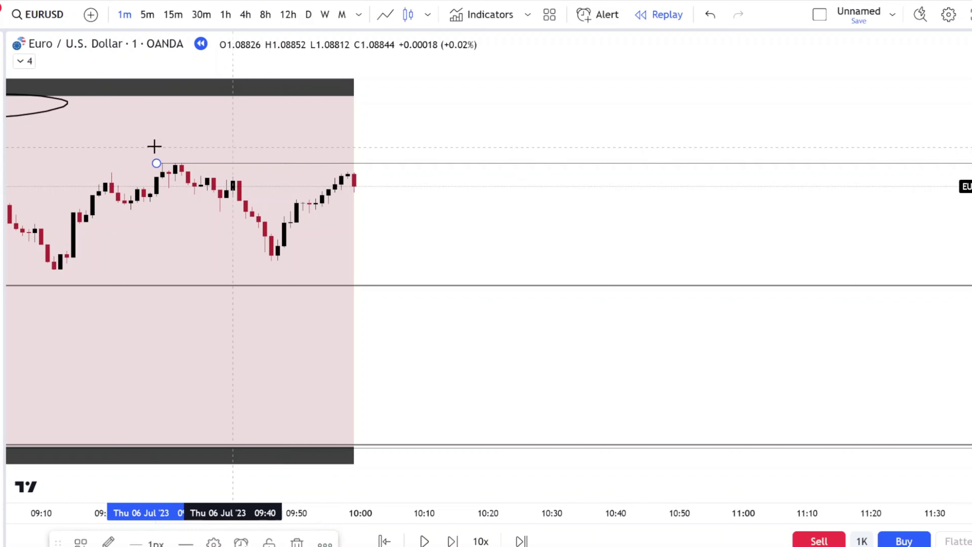
click(0, 141)
mouse_move(215, 125)
mouse_down()
mouse_move(220, 145)
mouse_move(207, 155)
mouse_up()
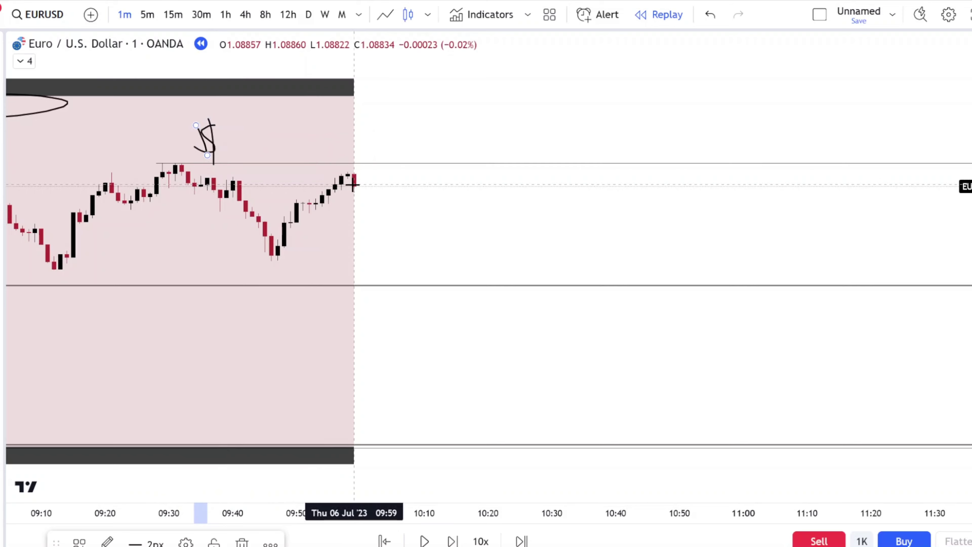
Step: Sketch a price sweep above the ray and overlay a Fibonacci retracement from about 09:52 to 10:26, circling an entry at its midpoint
mouse_move(390, 141)
mouse_down()
mouse_move(348, 153)
mouse_move(373, 165)
mouse_up()
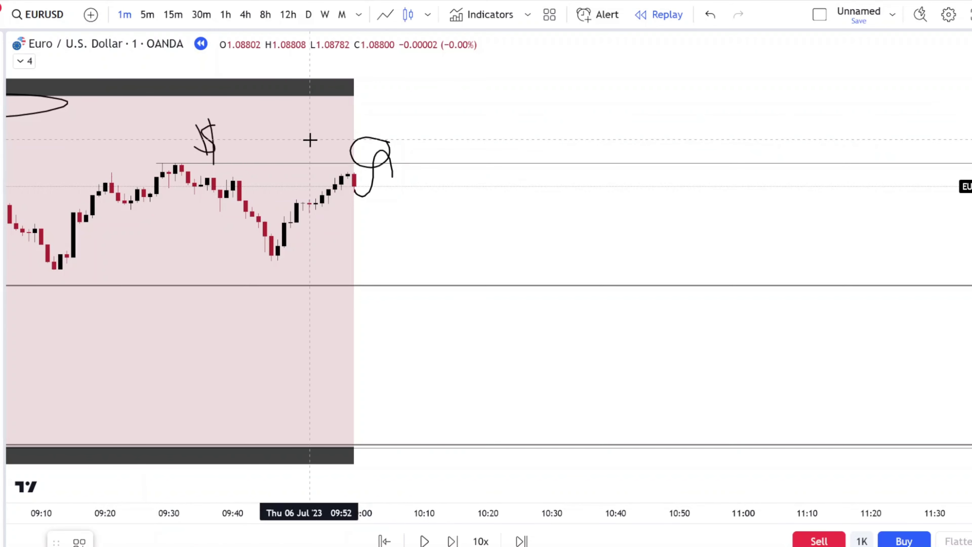
drag(309, 142, 526, 263)
click(523, 263)
click(556, 221)
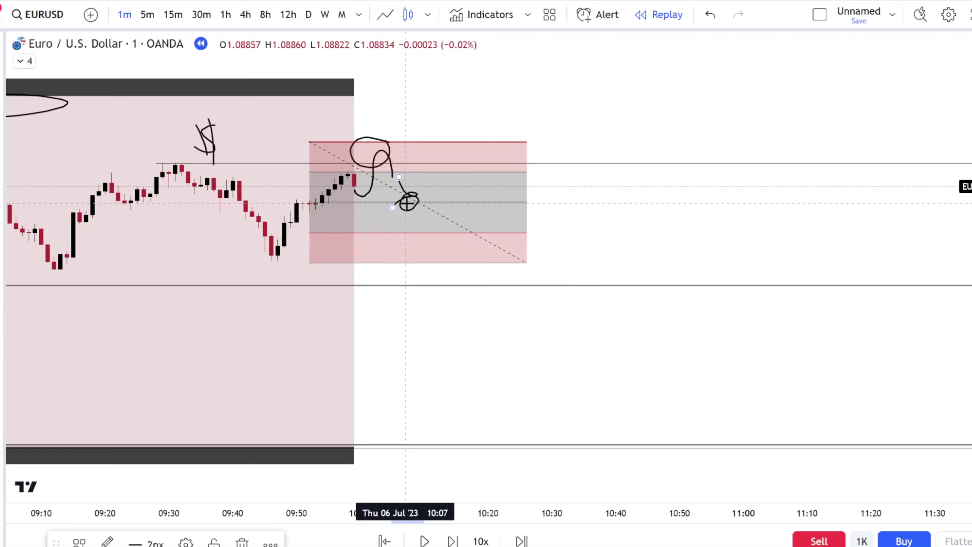
Step: Extend the sketched path downward and circle the lows near 09:46 and 08:36 and the area below the retracement as targets
scroll(455, 254, down, 2)
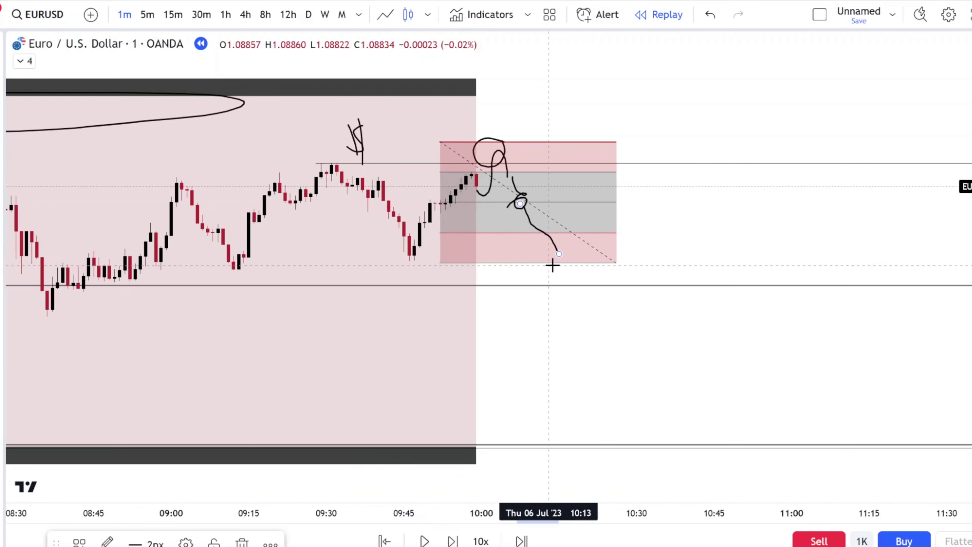
drag(409, 264, 445, 264)
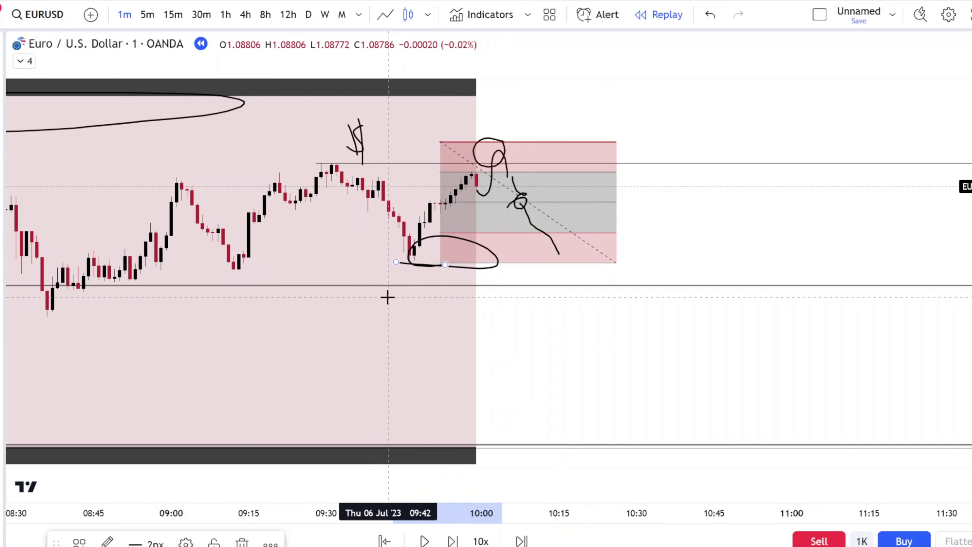
scroll(386, 296, down, 2)
drag(420, 300, 443, 302)
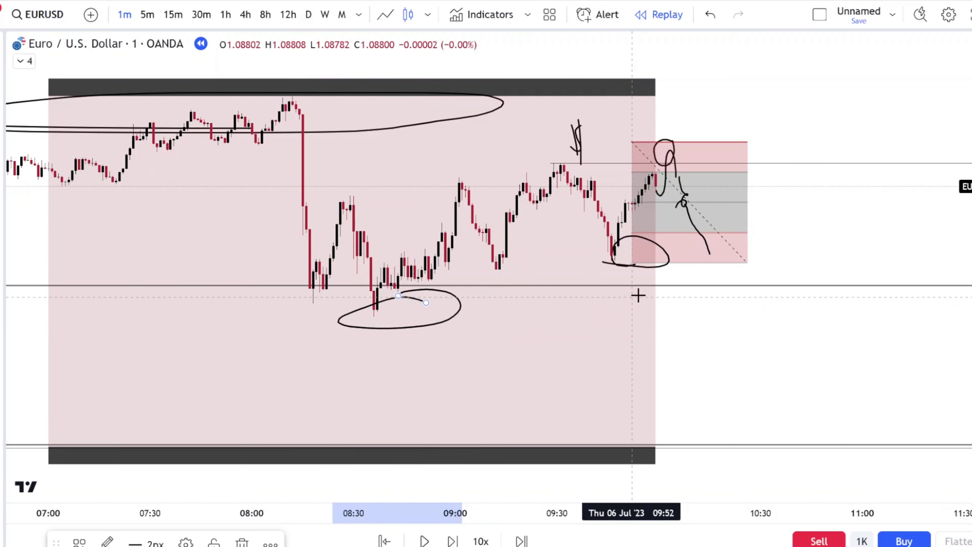
scroll(643, 306, up, 2)
drag(469, 262, 442, 294)
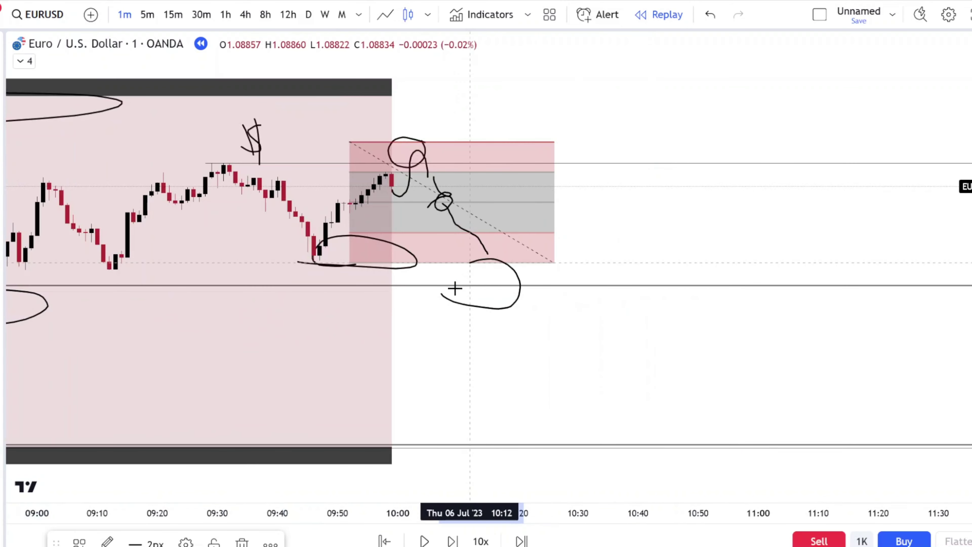
Step: Undo the sketched trade path, the target circles and the Fibonacci retracement, back to the ray and dollar sign
click(710, 16)
click(710, 16)
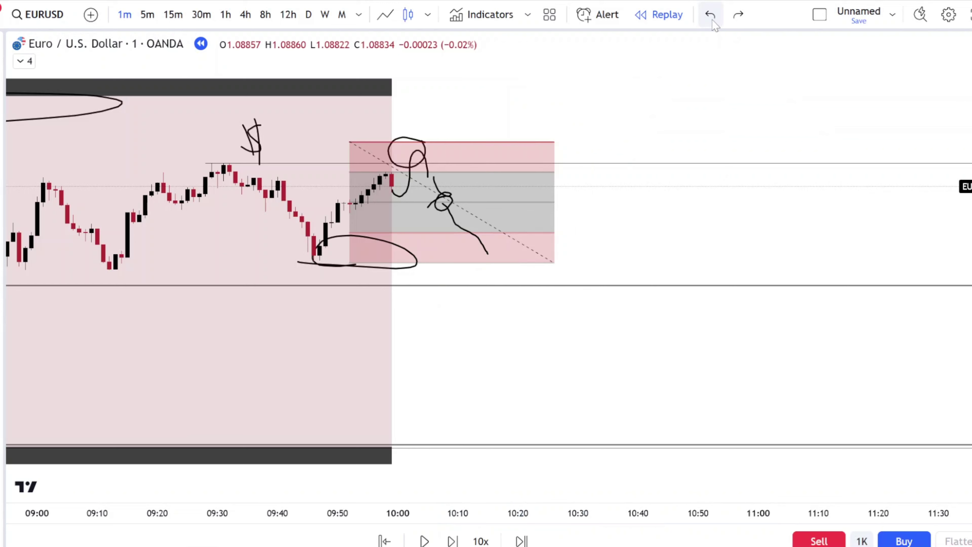
click(710, 15)
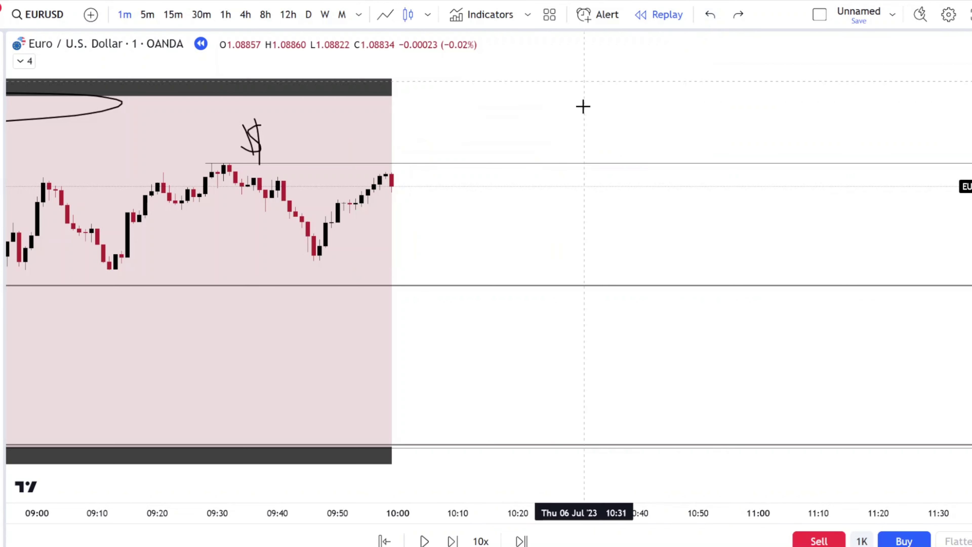
Step: Advance the 1-minute replay bar by bar to about 10:12 on Thursday 6 July and review the whole session box
click(448, 544)
click(449, 544)
click(448, 544)
click(448, 544)
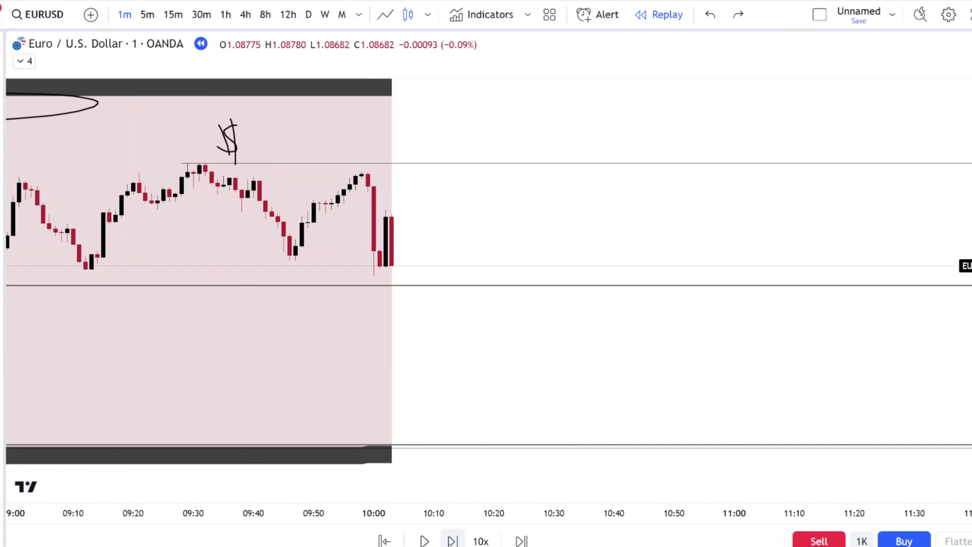
click(449, 544)
click(448, 544)
click(449, 543)
click(448, 544)
click(452, 541)
click(452, 540)
scroll(479, 467, down, 3)
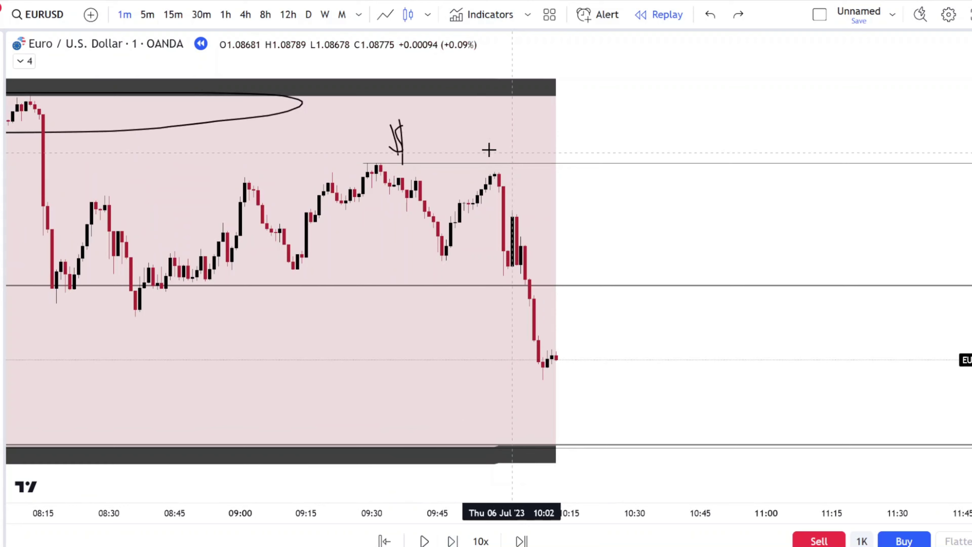
scroll(585, 310, down, 2)
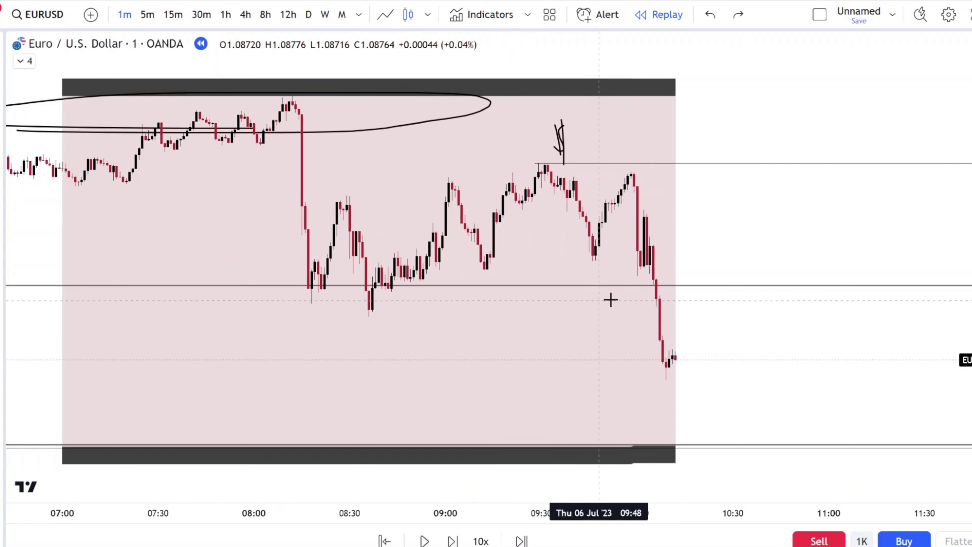
scroll(679, 314, down, 2)
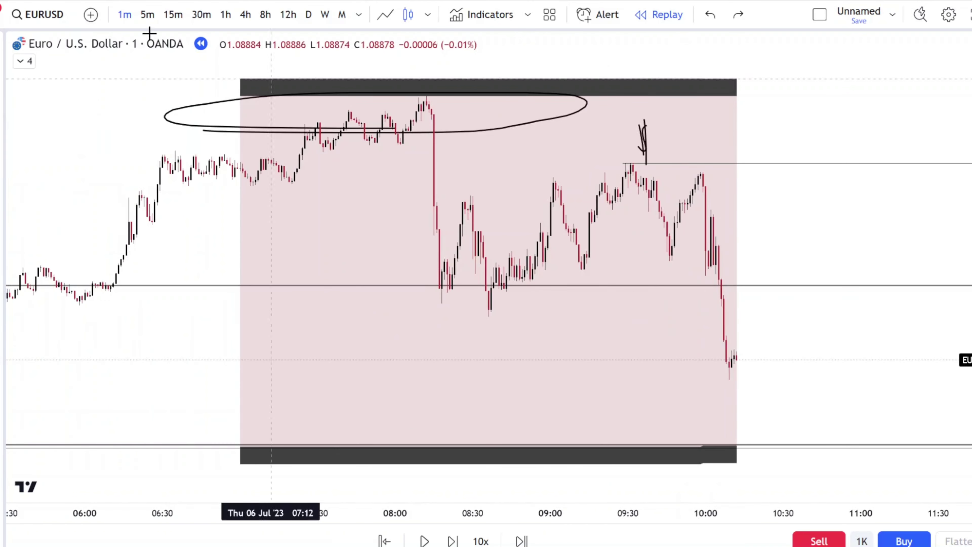
Step: Switch to the 1-hour timeframe and advance the replay to the 02:00 bar of Friday 7 July
click(232, 22)
scroll(555, 190, up, 3)
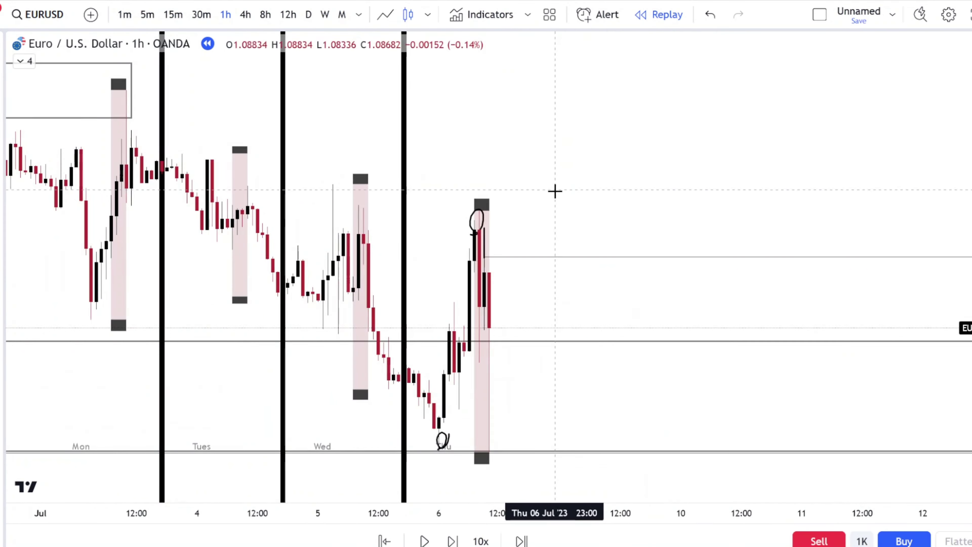
click(455, 540)
click(455, 541)
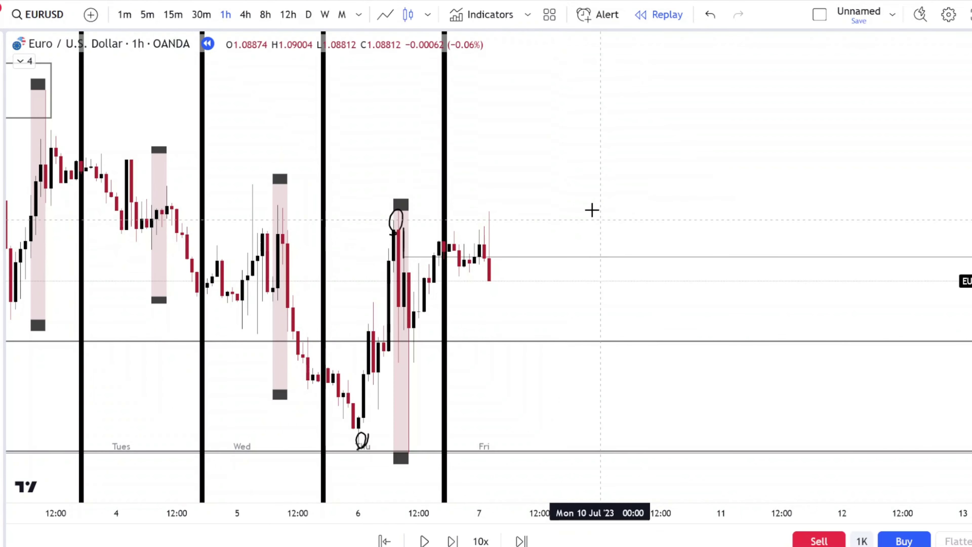
Step: Remove all drawings and, on the 4-hour chart, place horizontal rays at the Wednesday 5 July high and the Thursday 6 July low
right_click(681, 157)
click(749, 410)
click(246, 14)
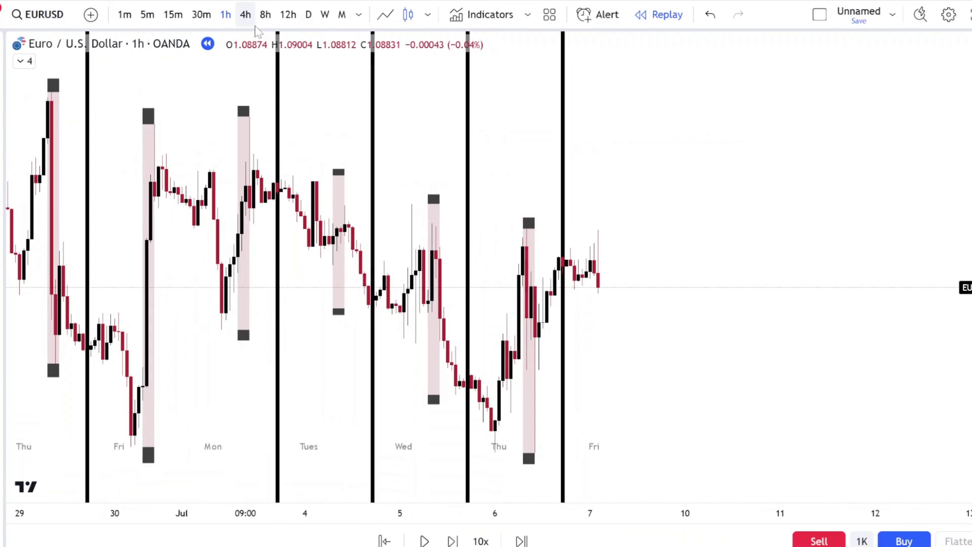
click(326, 302)
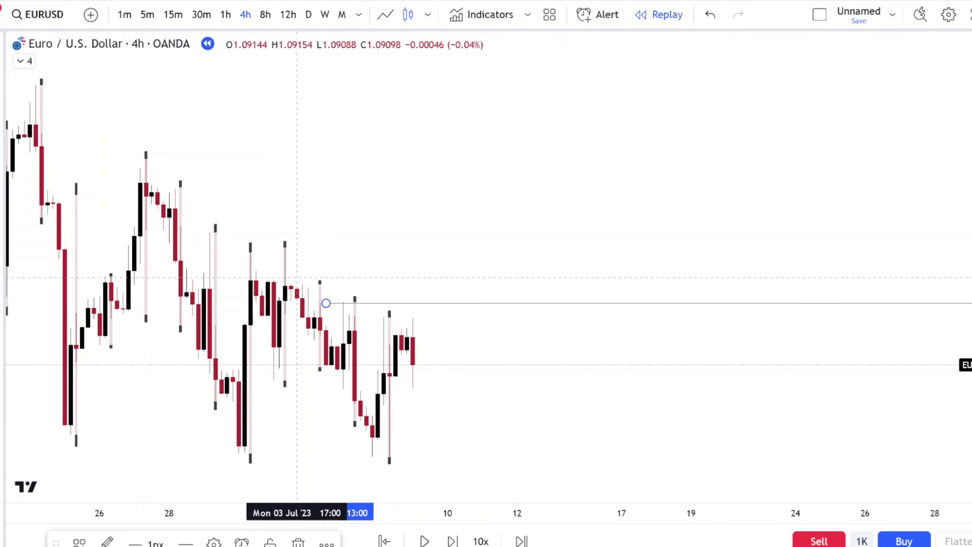
click(372, 460)
Step: Return to the 1-hour chart and advance the replay through Friday's session to the 08:00 bar of Monday 10 July
click(224, 15)
scroll(478, 287, down, 2)
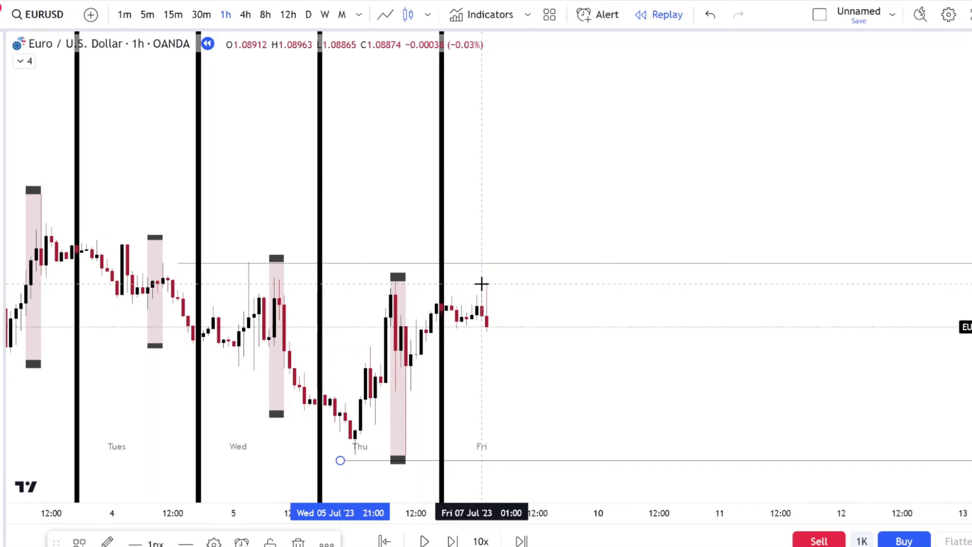
click(452, 541)
click(452, 541)
click(452, 541)
click(452, 541)
click(452, 540)
click(452, 541)
click(452, 541)
click(452, 541)
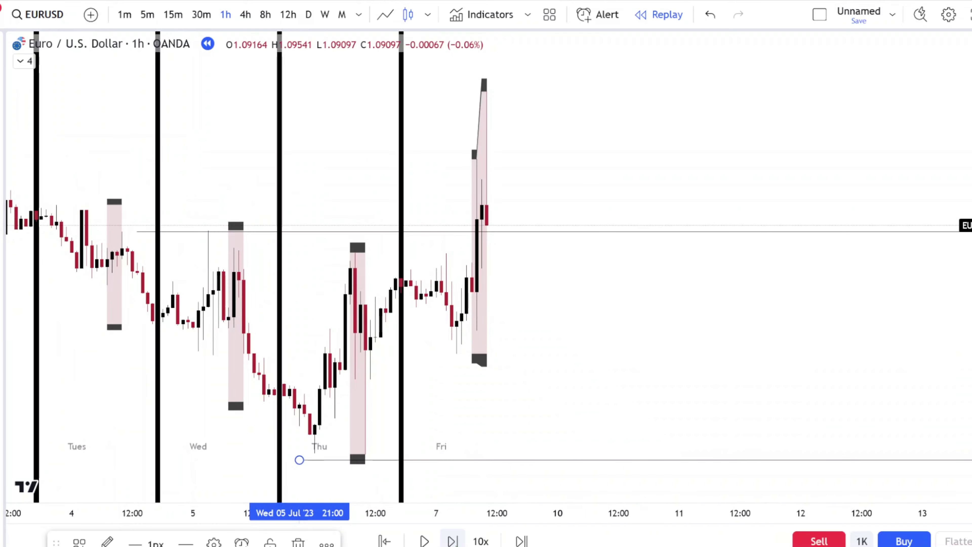
click(452, 541)
click(452, 541)
click(453, 540)
click(452, 540)
click(452, 541)
click(452, 540)
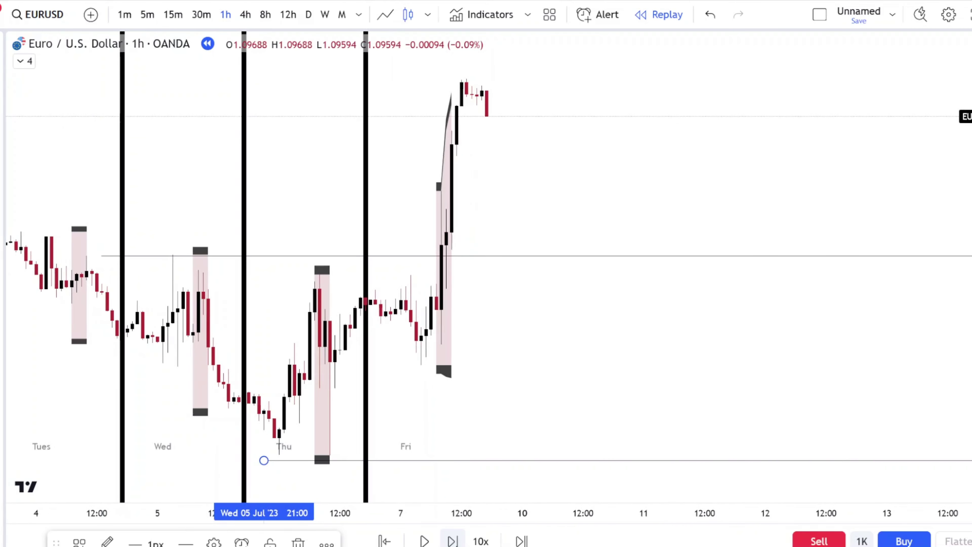
click(452, 541)
click(452, 540)
click(452, 541)
click(452, 540)
click(452, 540)
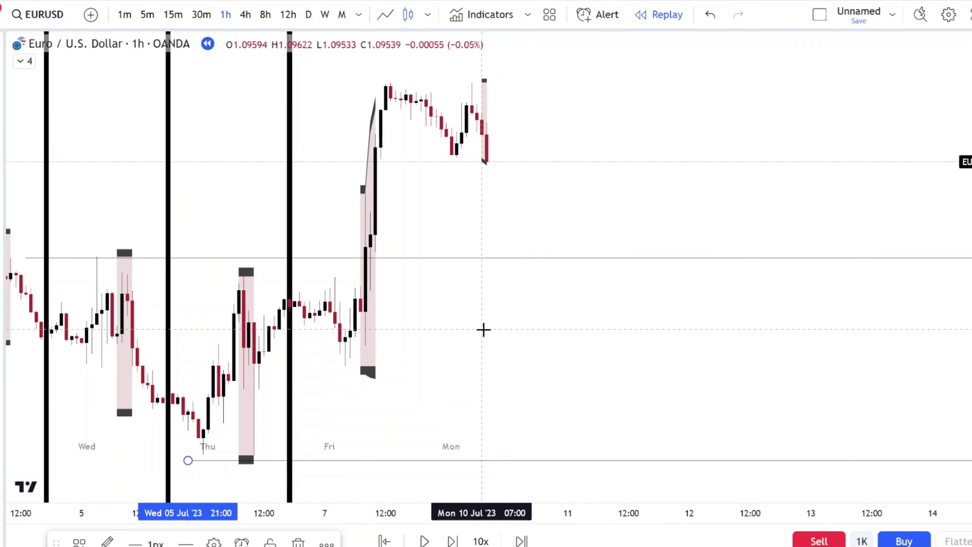
Step: Advance the 1-hour replay through the rest of Monday to the 07:00 bar of Tuesday 11 July
click(452, 541)
click(453, 540)
click(452, 540)
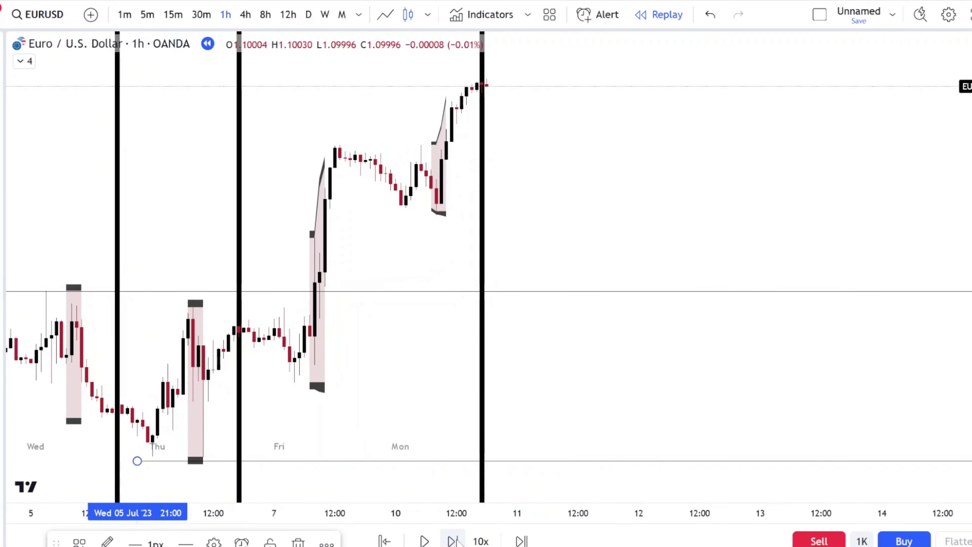
click(452, 541)
click(453, 540)
click(453, 540)
Step: Place a horizontal ray at the 22 June high and box Tuesday 11 July's highs above it with a rectangle using the "hunt" template
scroll(94, 100, down, 5)
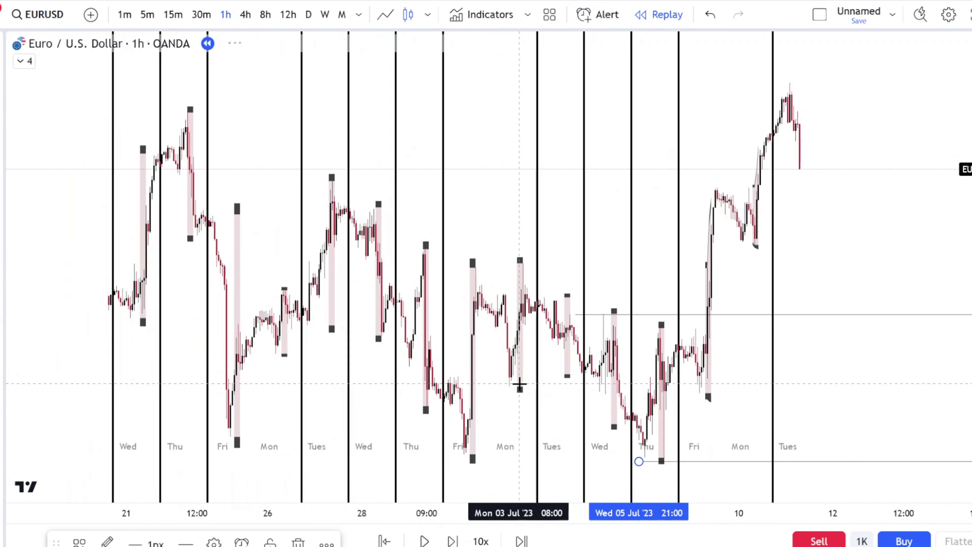
scroll(693, 207, up, 6)
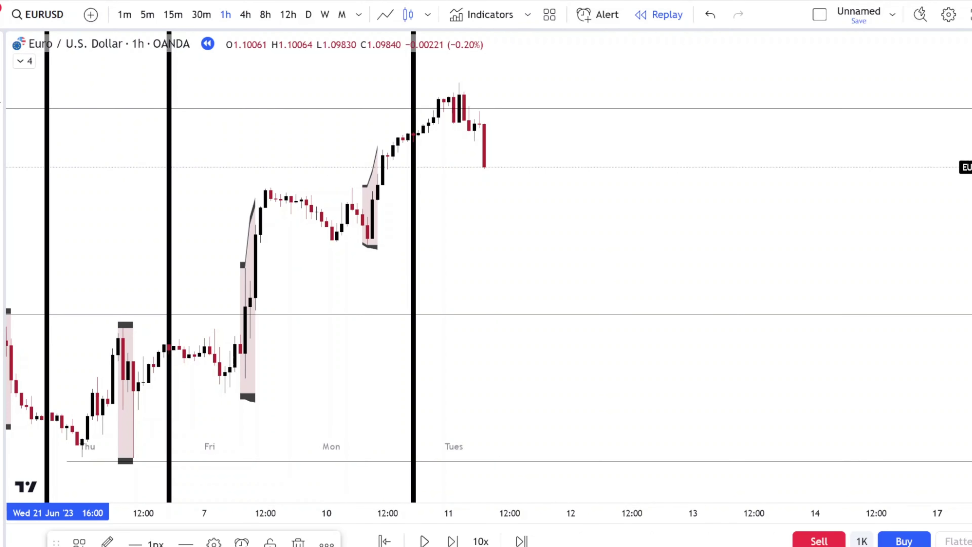
click(1, 132)
click(68, 191)
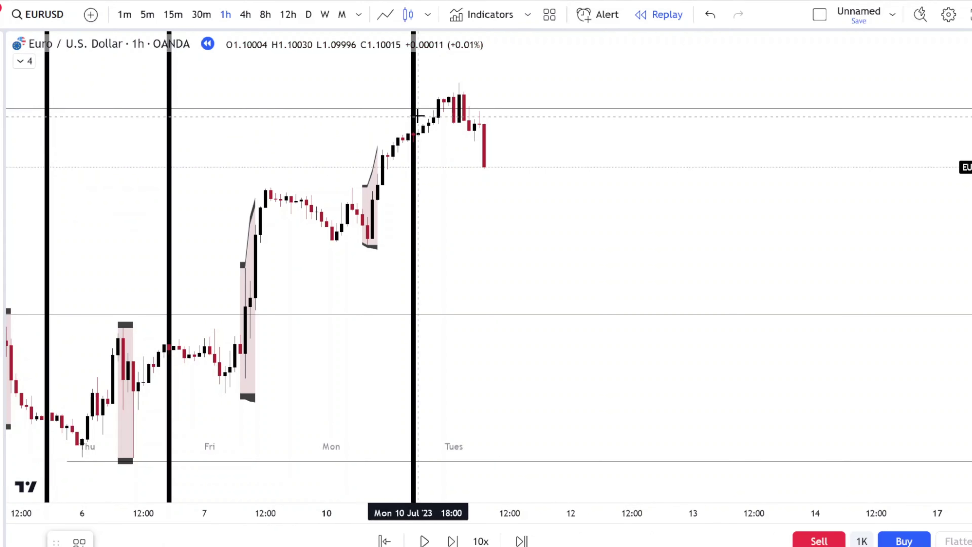
drag(423, 108, 510, 80)
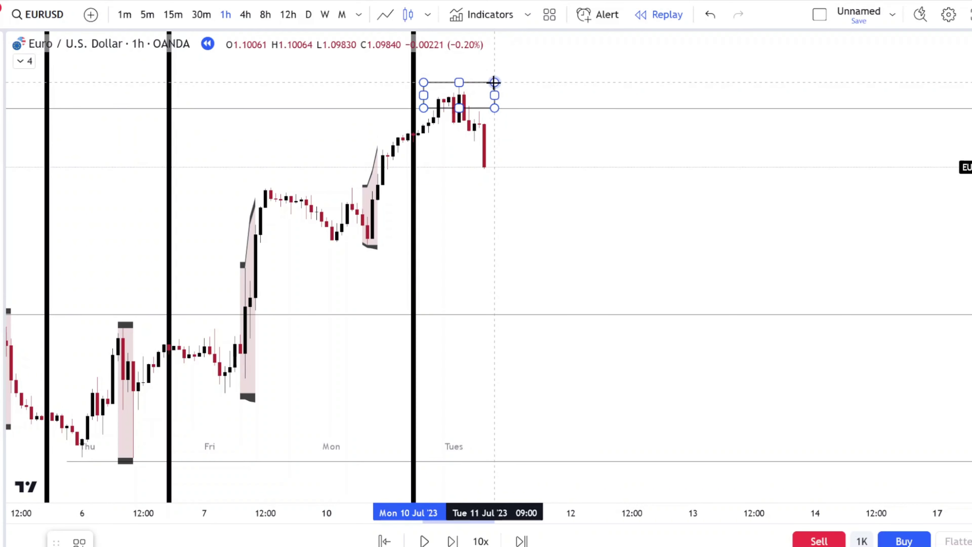
click(80, 541)
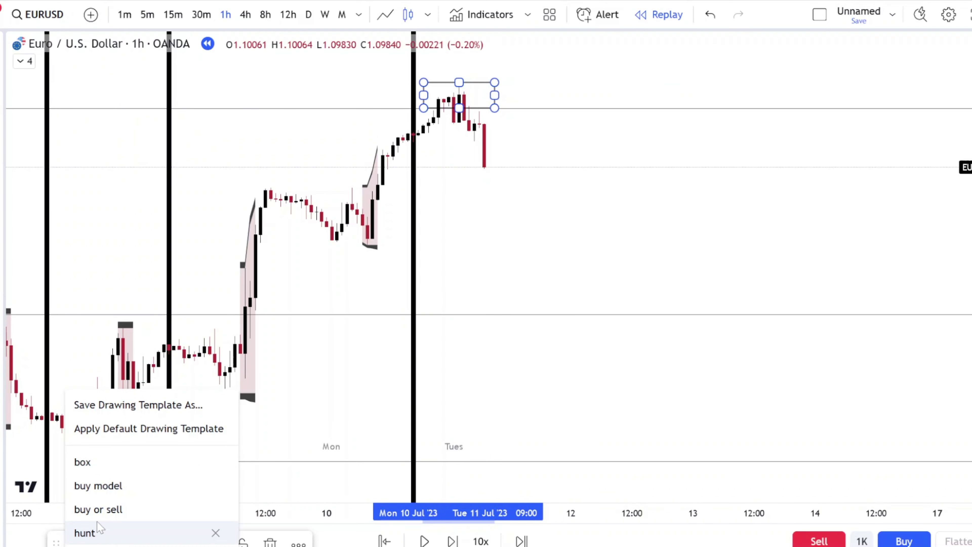
click(86, 532)
click(464, 226)
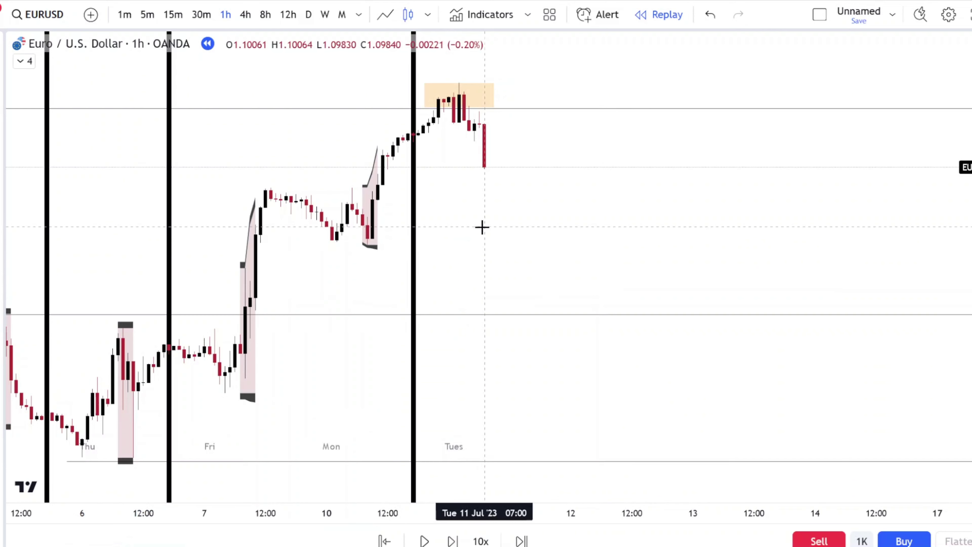
Step: Advance the 1-hour replay to the 09:00 bar of Tuesday 11 July
click(453, 541)
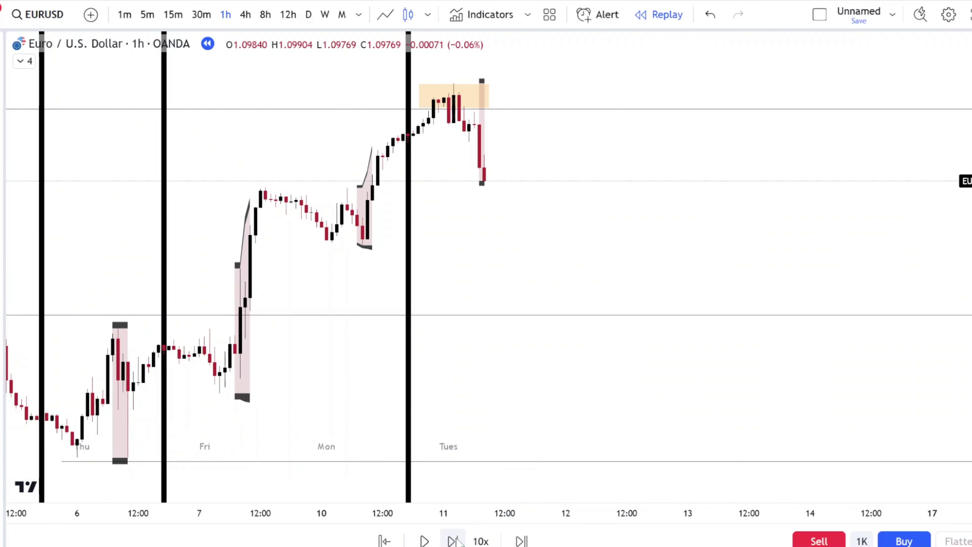
click(452, 541)
key(shift+Right)
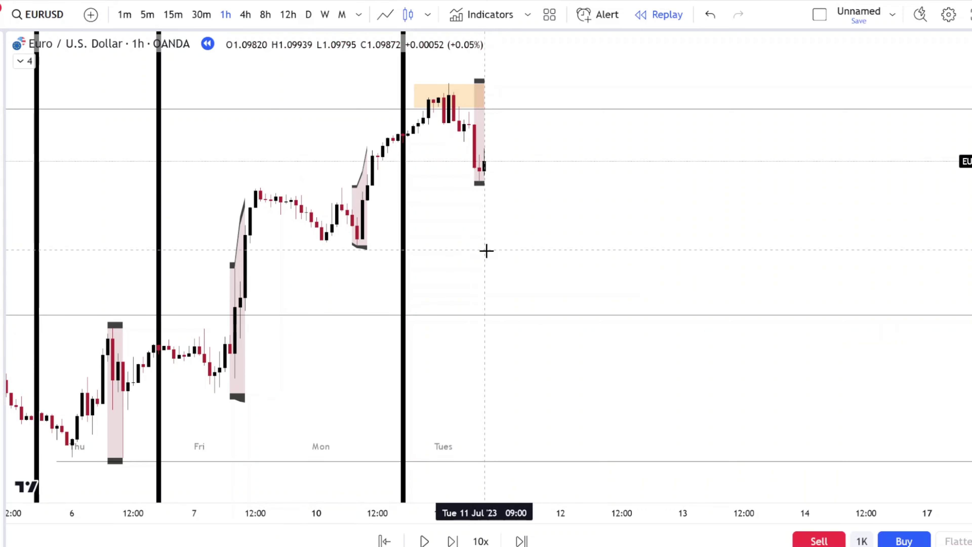
Step: Switch the chart to 15-minute, then 5-minute candles, framing the Tuesday 11 July session around the 10:00 replay point
scroll(489, 254, down, 1)
click(172, 21)
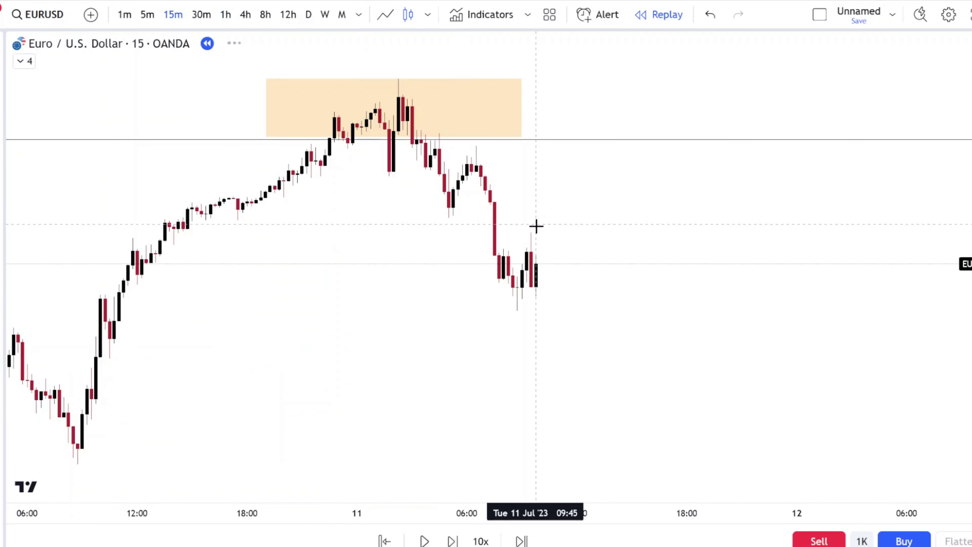
scroll(369, 310, up, 2)
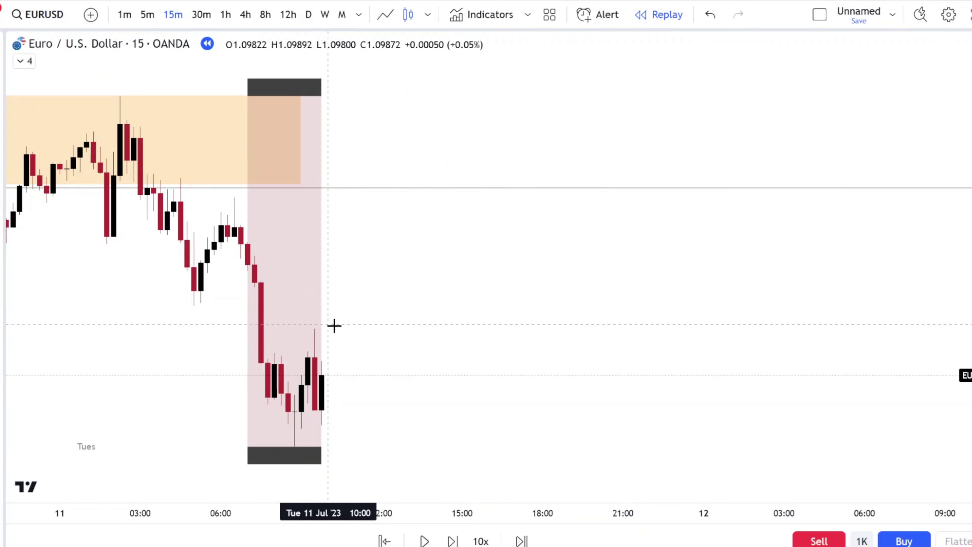
scroll(334, 325, down, 3)
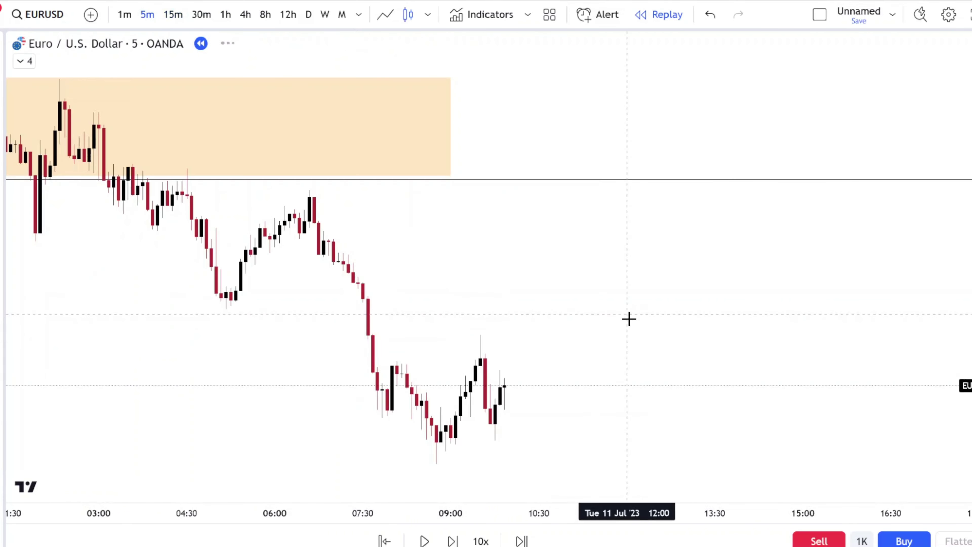
scroll(666, 347, down, 3)
scroll(681, 359, up, 6)
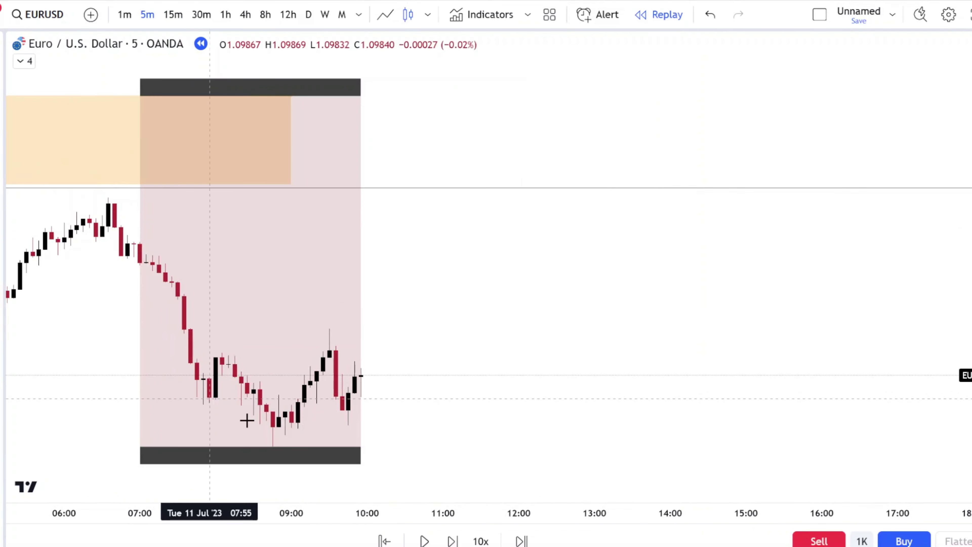
Step: Brush a circle around the Tuesday session low, a wavy projected rise from current price, and a circle around the level above
click(2, 134)
click(44, 130)
mouse_move(298, 416)
mouse_down()
mouse_move(219, 443)
mouse_move(303, 431)
mouse_up()
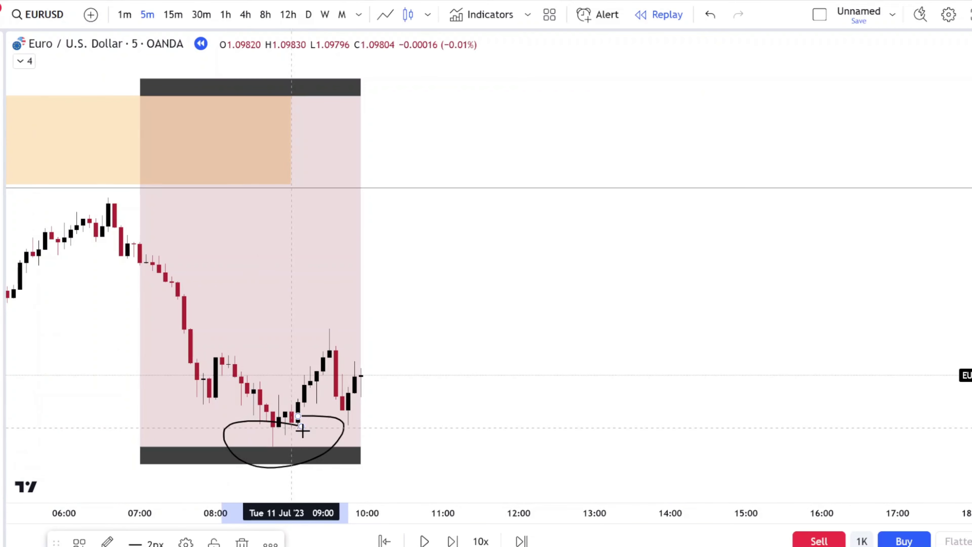
mouse_move(362, 390)
mouse_down()
mouse_move(380, 330)
mouse_move(468, 206)
mouse_up()
mouse_move(472, 154)
mouse_down()
mouse_move(520, 240)
mouse_move(494, 127)
mouse_up()
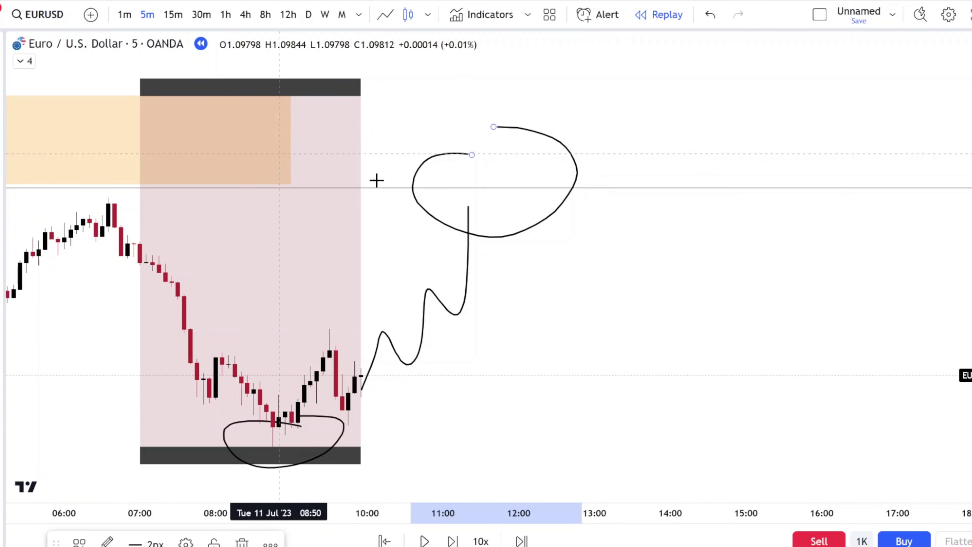
Step: Brush a second target circle, a line at the 09:30 high and a projected reversal down, and undo all the brush strokes
scroll(642, 226, down, 5)
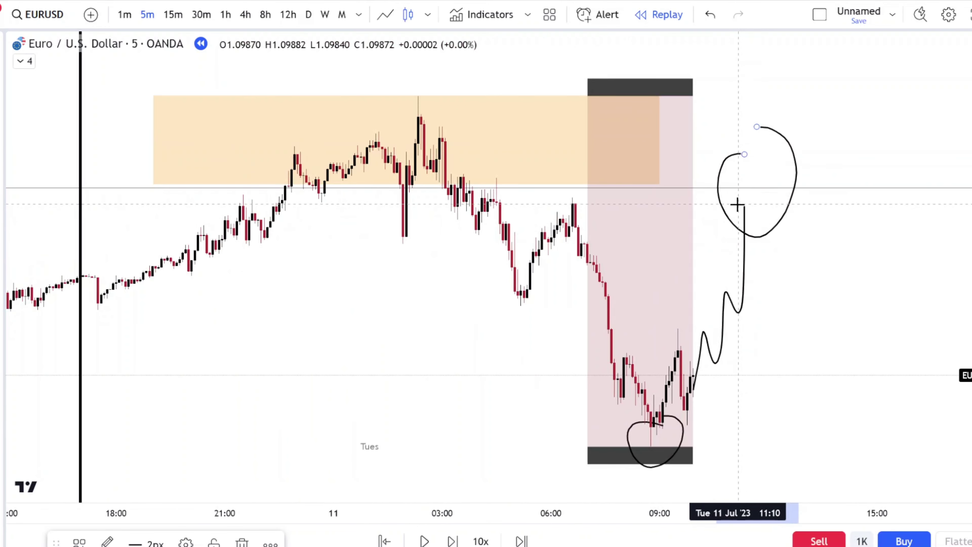
drag(763, 143, 731, 158)
drag(647, 320, 653, 322)
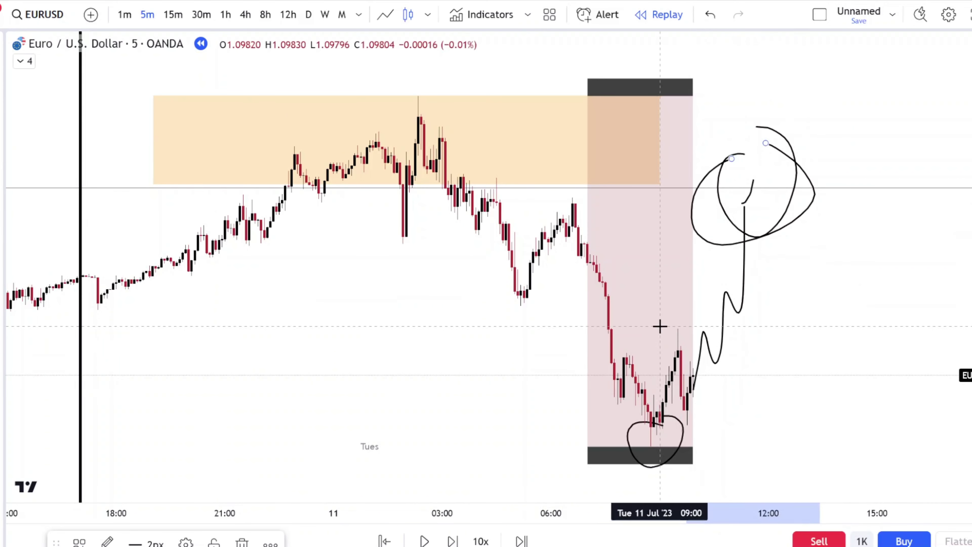
drag(808, 326, 808, 326)
drag(712, 283, 827, 277)
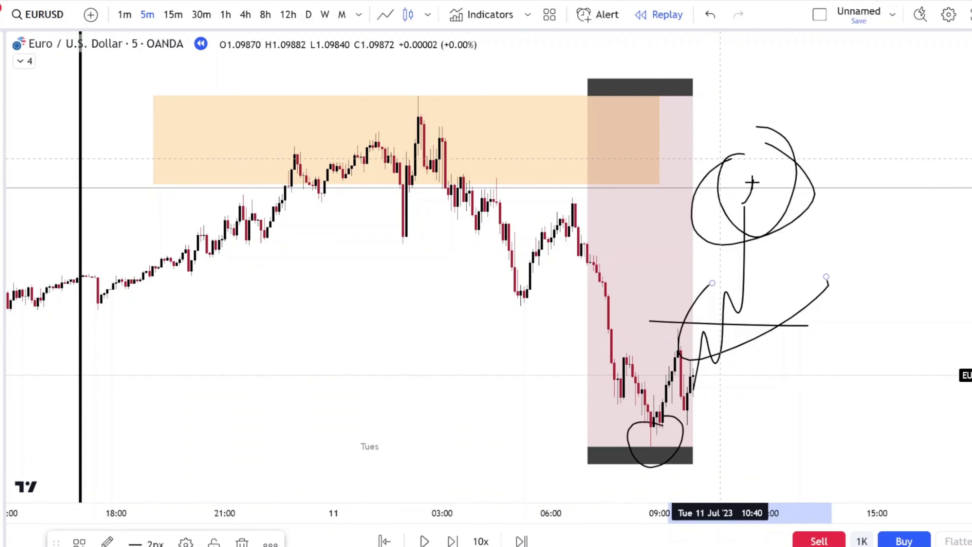
drag(777, 178, 768, 253)
mouse_move(746, 218)
mouse_down()
mouse_move(784, 234)
mouse_move(856, 384)
mouse_up()
drag(689, 101, 698, 120)
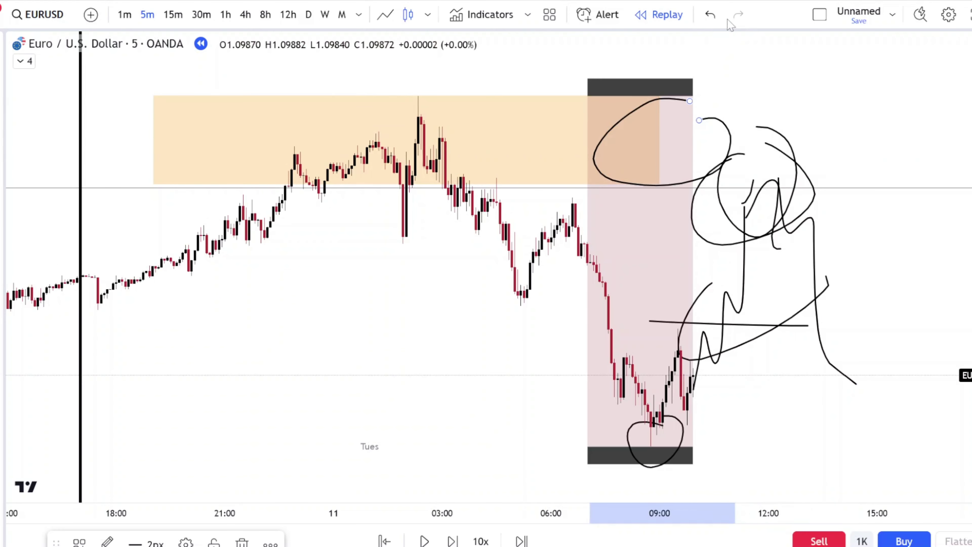
click(709, 14)
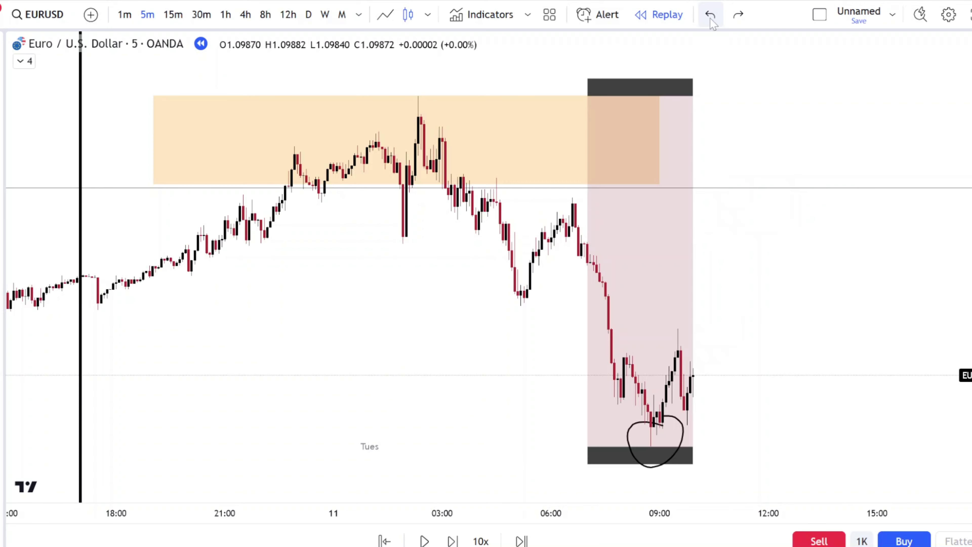
Step: Switch to the 1-minute chart and place horizontal rays at the swing lows around 09:56 and 09:45
scroll(766, 275, up, 2)
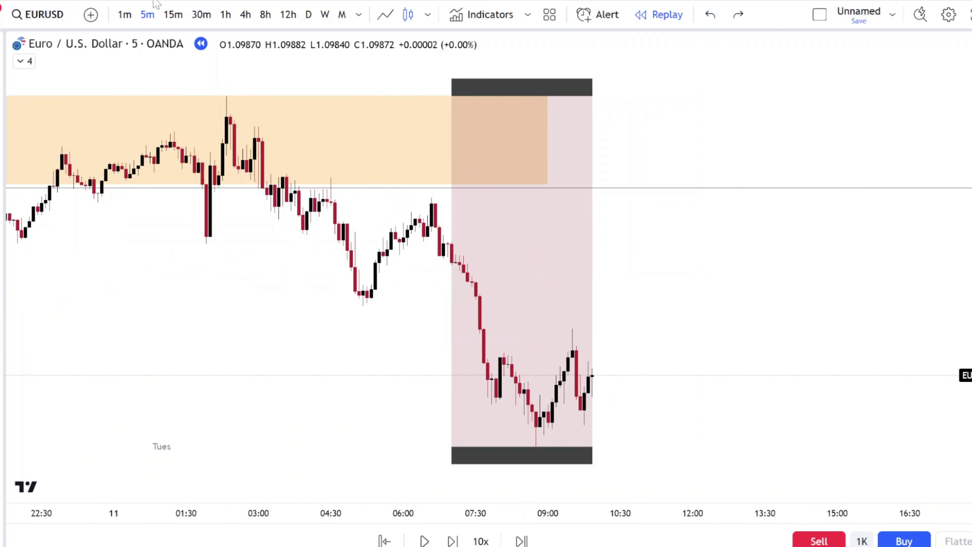
click(126, 16)
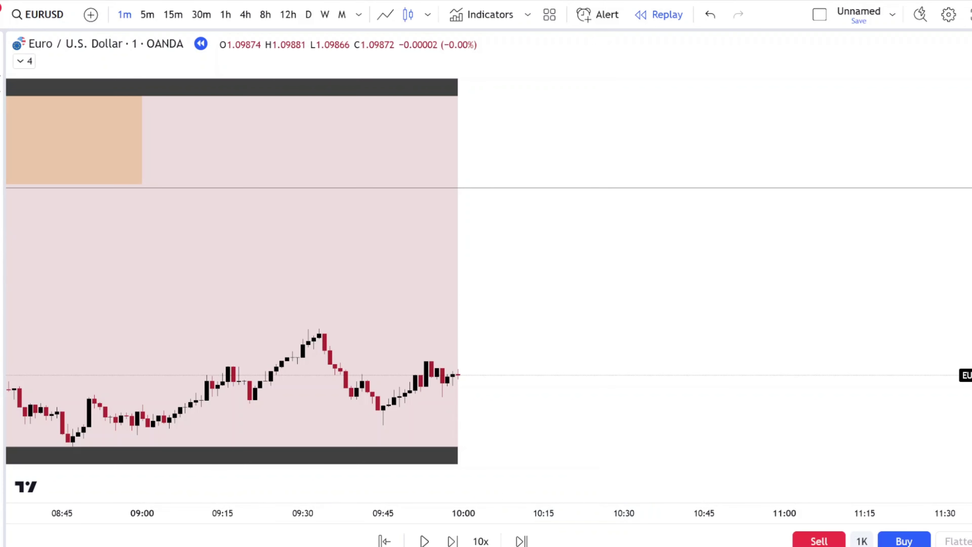
click(1, 80)
click(0, 84)
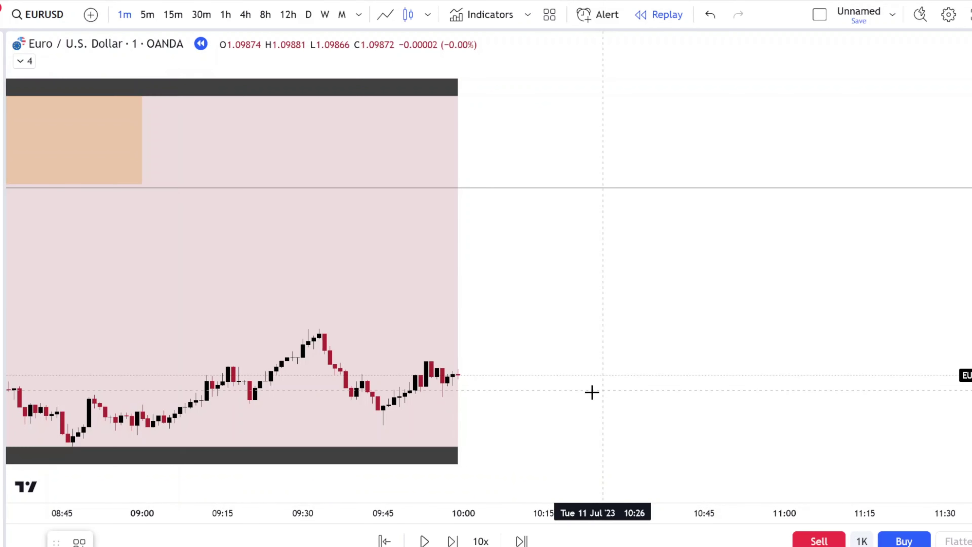
click(431, 397)
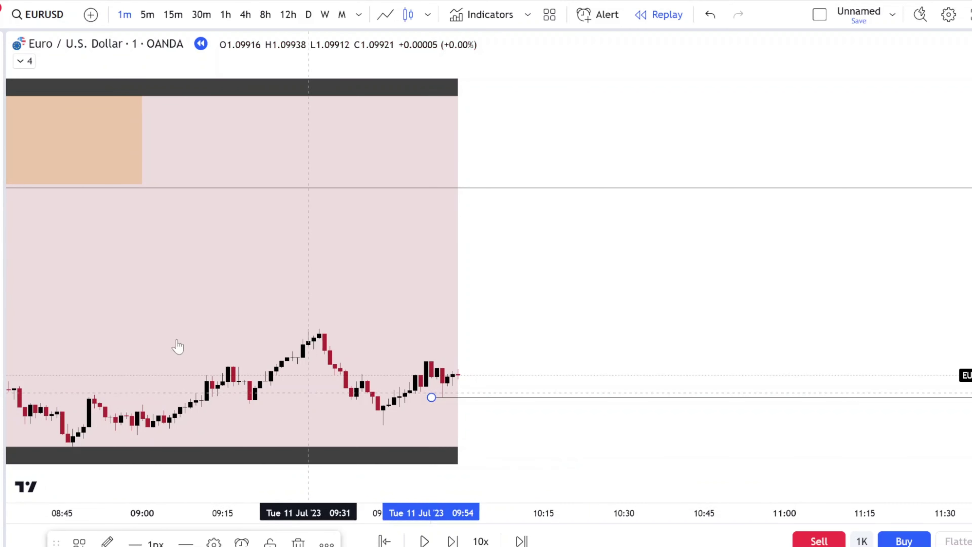
click(1, 76)
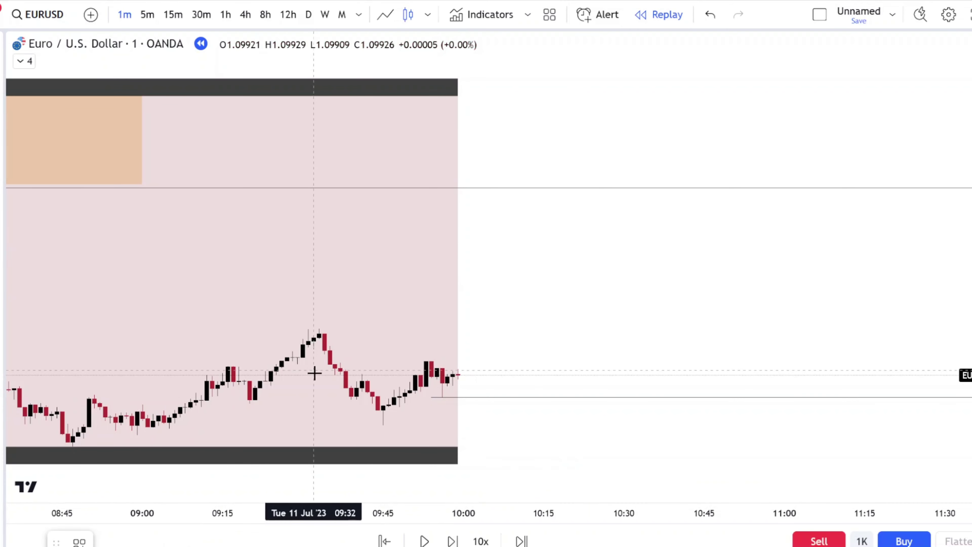
click(365, 425)
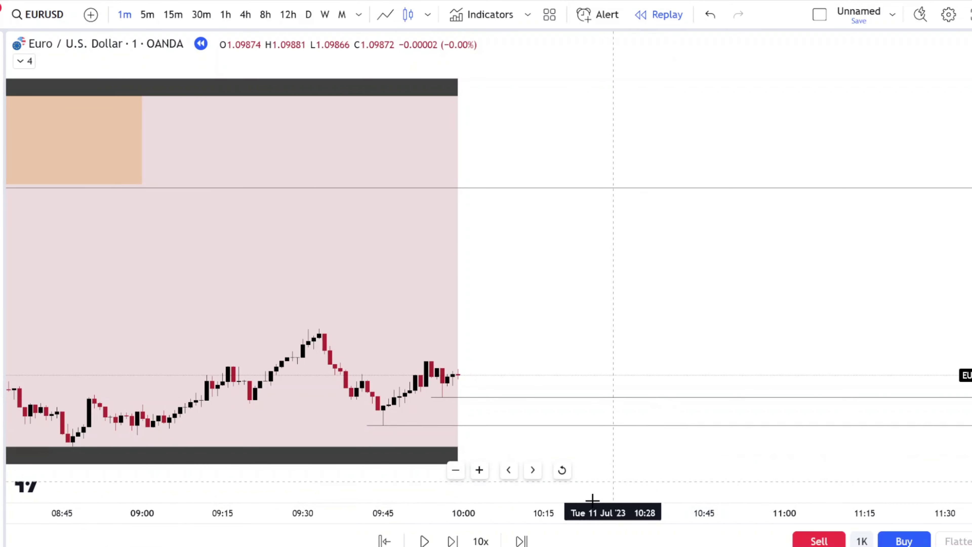
Step: Advance the 1-minute replay bar by bar to the 10:08 candle of Tuesday 11 July
click(453, 541)
click(453, 540)
click(453, 541)
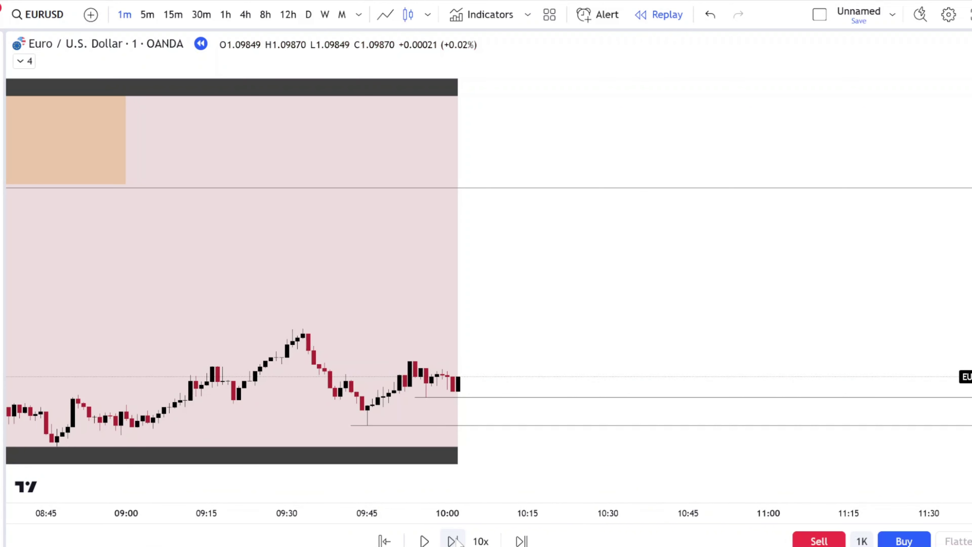
click(453, 541)
click(453, 541)
click(458, 540)
click(457, 540)
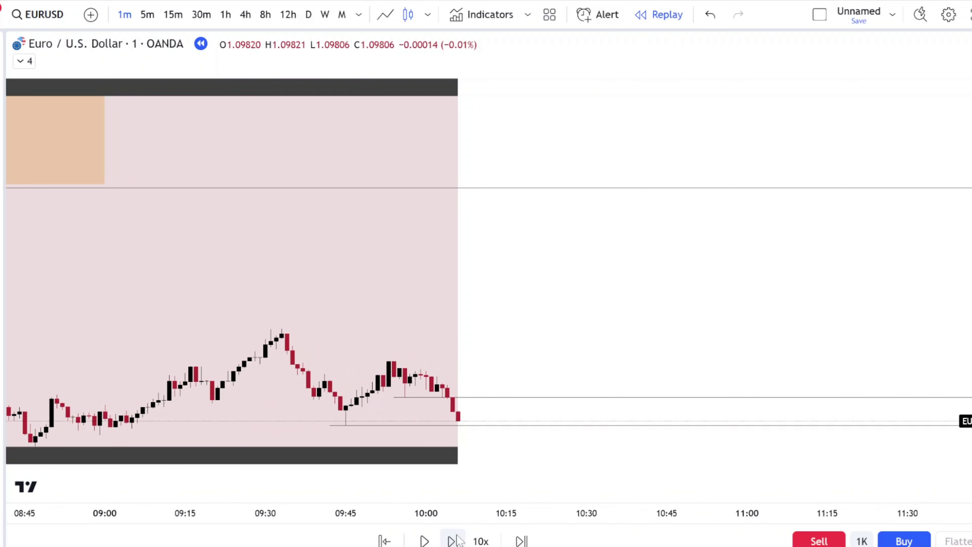
click(458, 539)
click(457, 540)
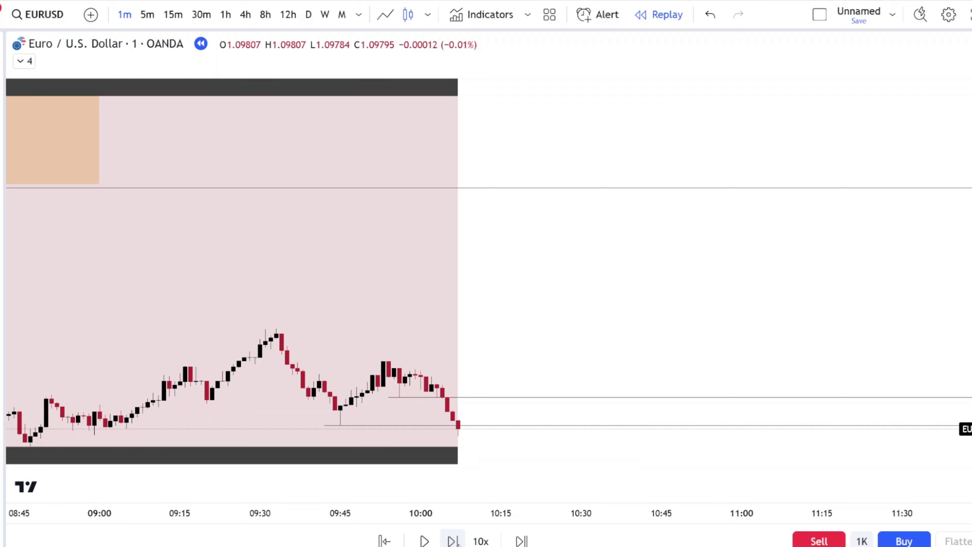
click(453, 541)
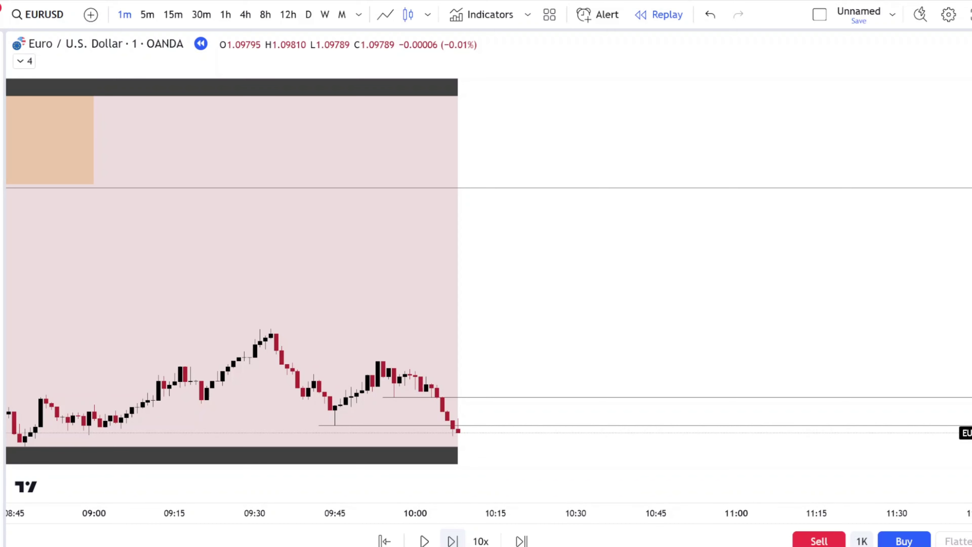
click(453, 540)
Step: Draw a retracement zone from the 09:53 swing high down to the latest low, and delete the horizontal ray at the 09:56 low
scroll(443, 392, down, 1)
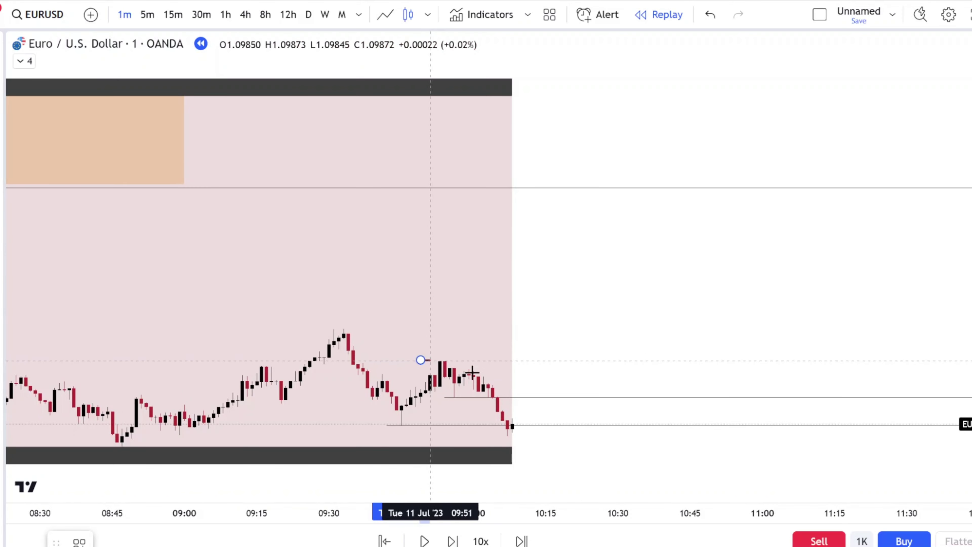
click(722, 437)
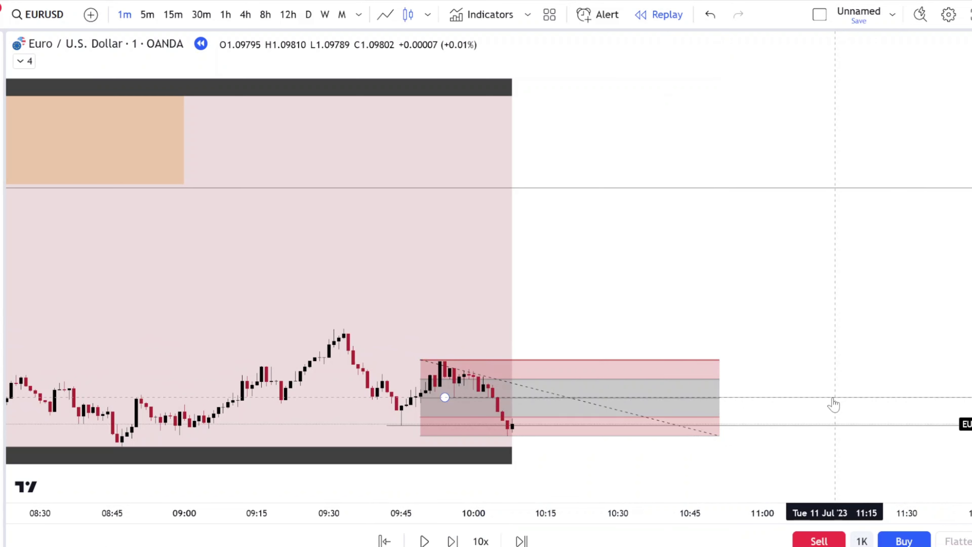
drag(833, 399, 811, 398)
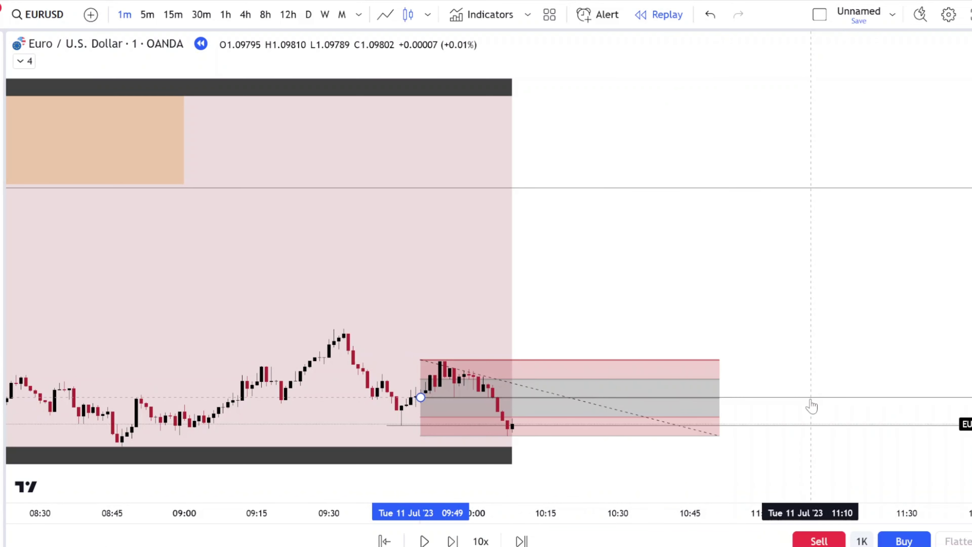
right_click(811, 399)
key(Delete)
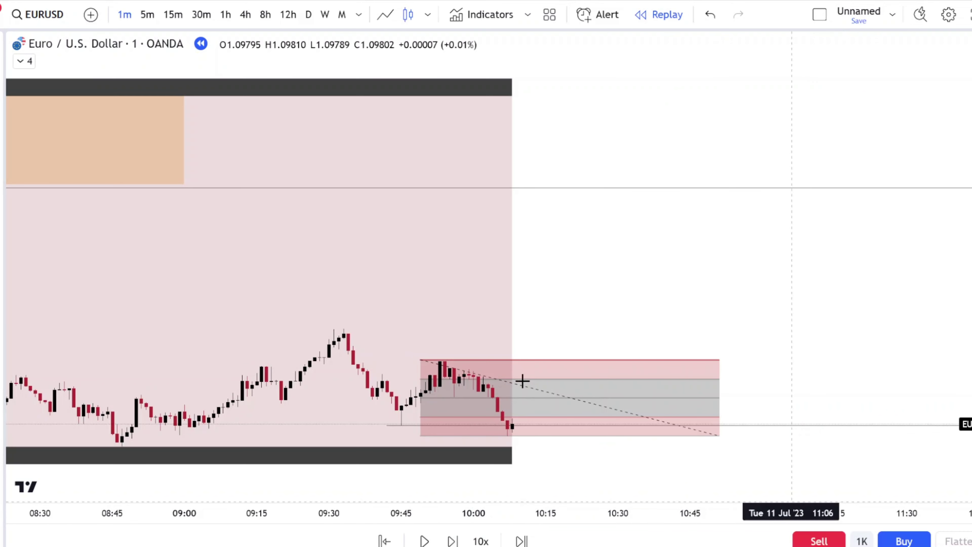
Step: Place a long position at the retracement's midpoint, with its stop 0.00056 below at the recent low and its target 0.00093 above
click(5, 212)
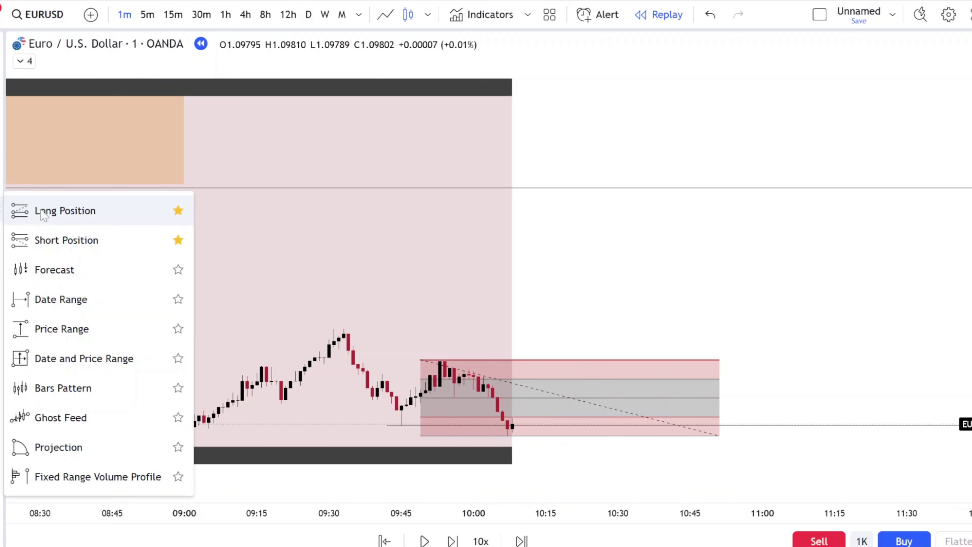
click(42, 211)
click(574, 397)
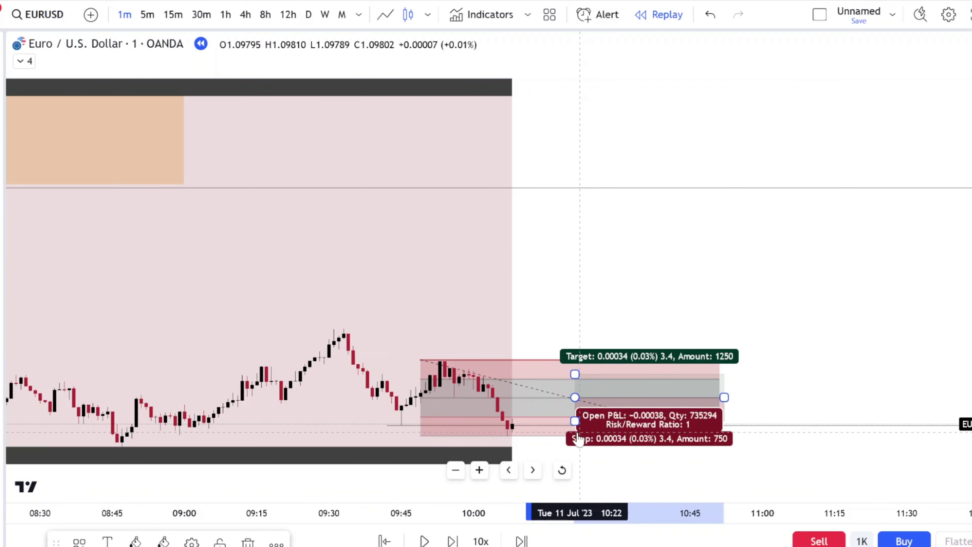
drag(575, 421, 575, 435)
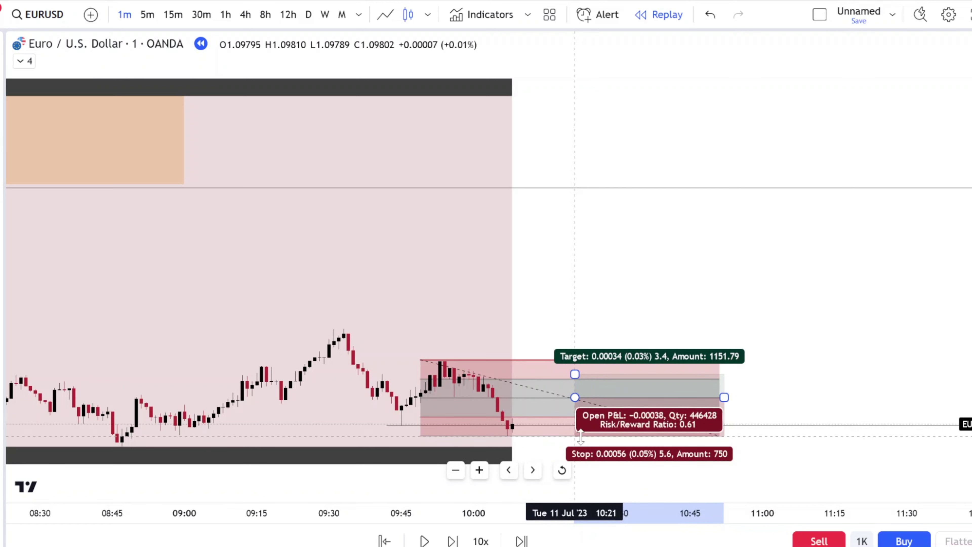
drag(577, 363, 574, 333)
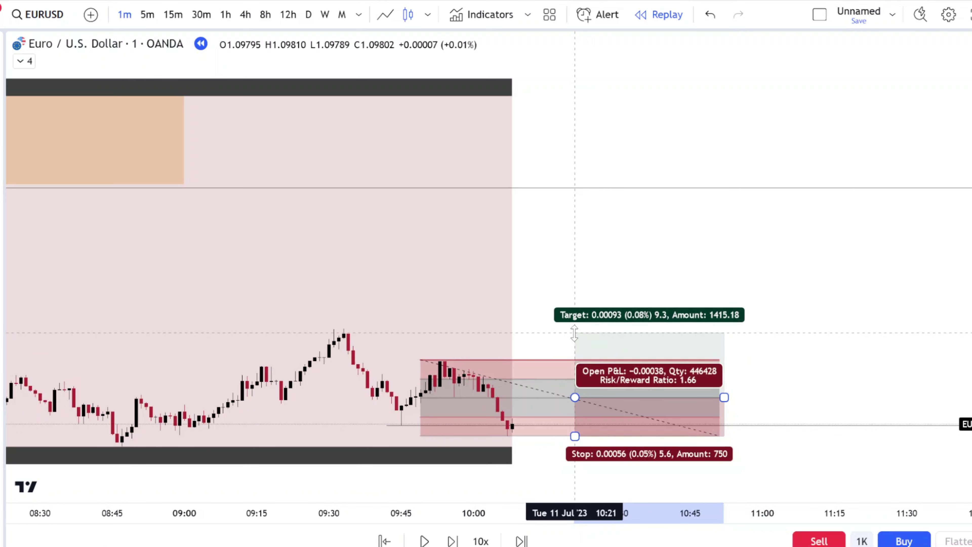
click(544, 293)
scroll(739, 519, up, 3)
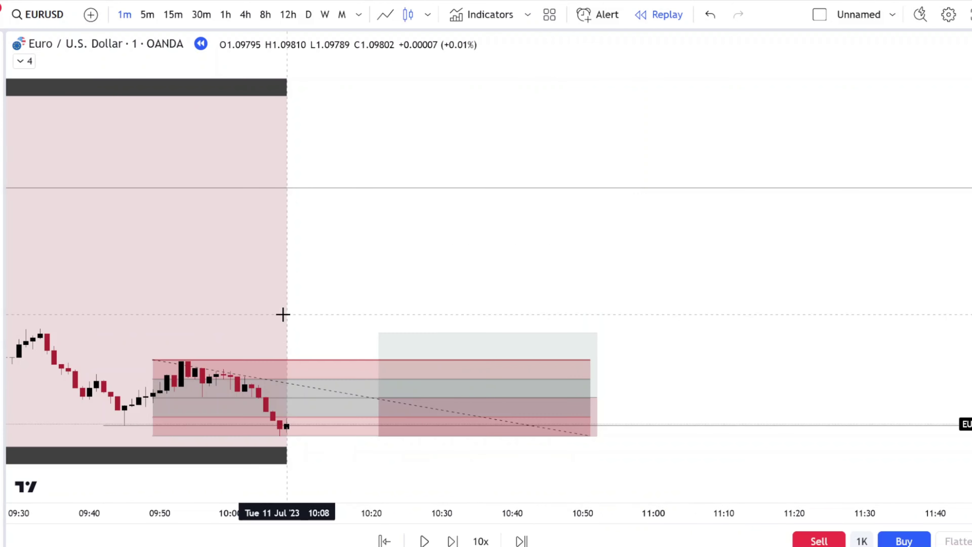
click(404, 400)
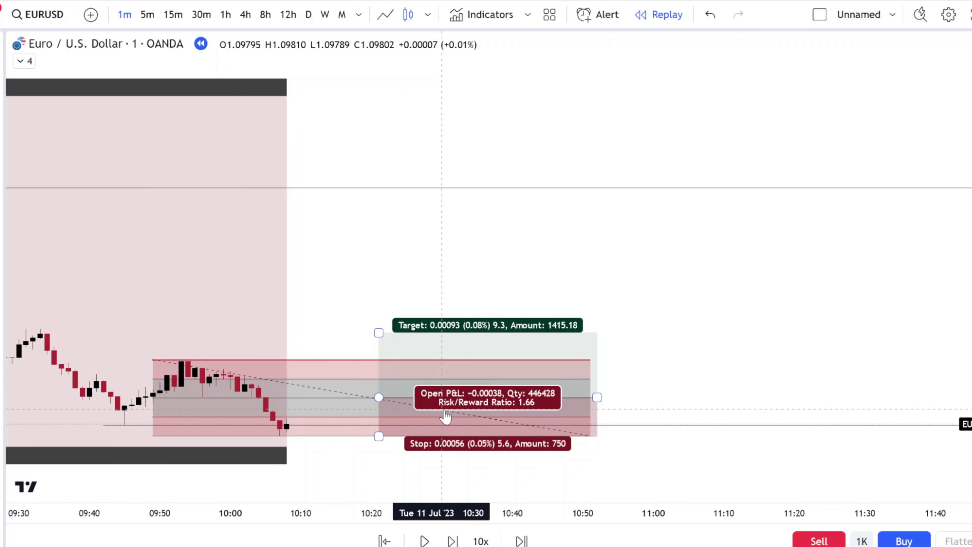
click(357, 330)
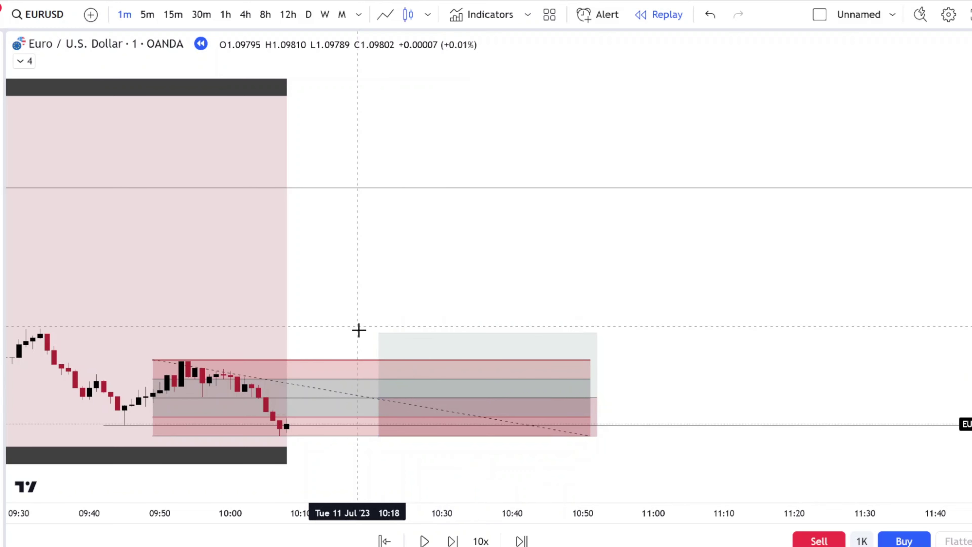
Step: Draw a rectangle marking the supply zone at the 09:32 swing high, extending it right to 10:43
scroll(253, 337, down, 3)
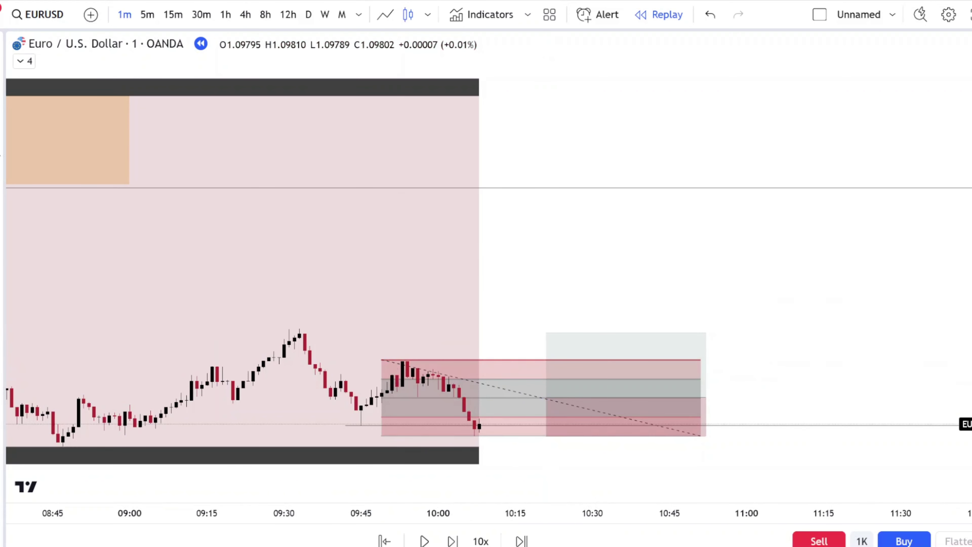
click(2, 136)
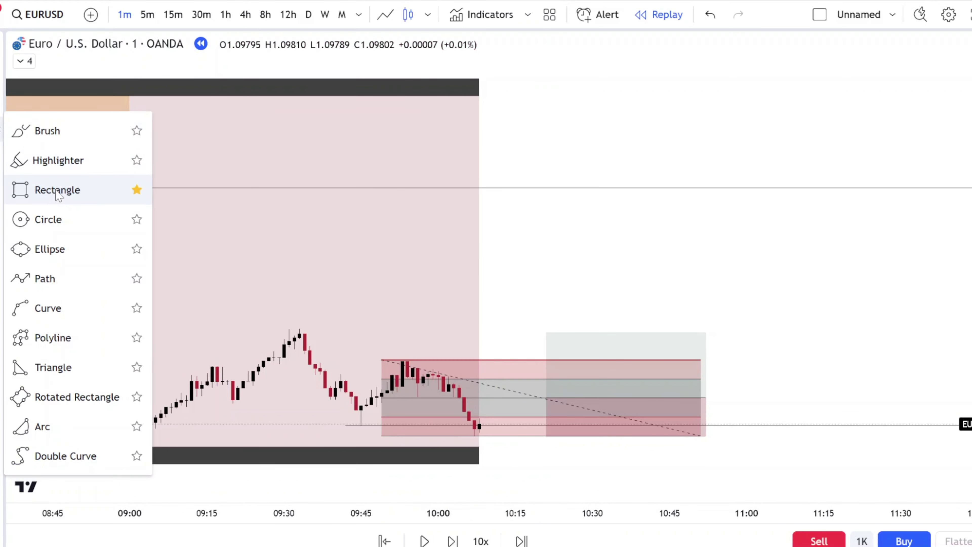
click(55, 188)
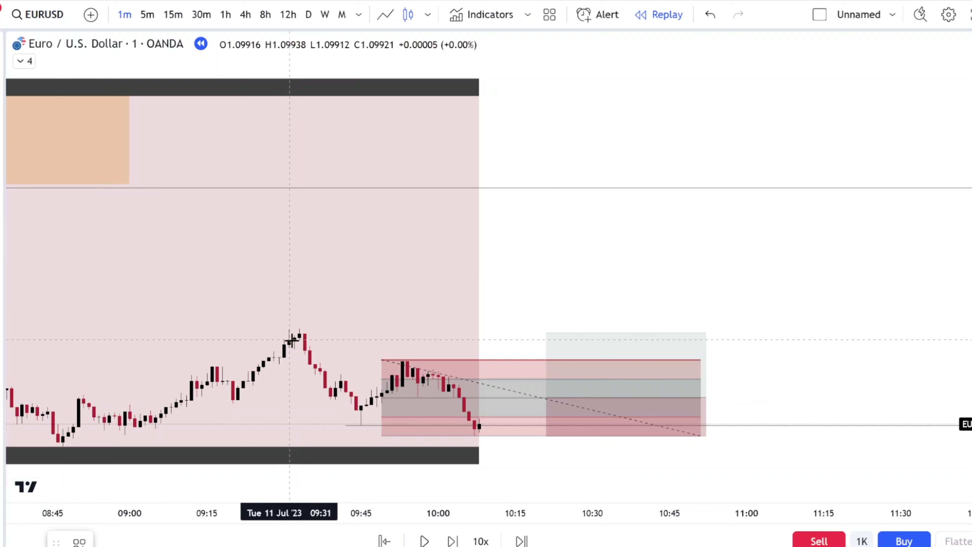
click(294, 339)
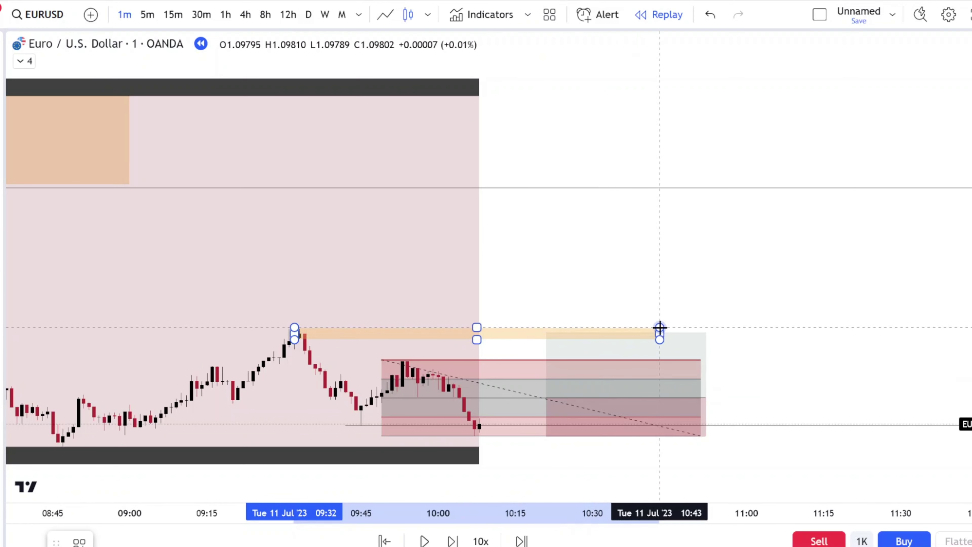
click(659, 328)
Step: Lower the long position's target to the bottom edge of the supply zone rectangle
click(603, 343)
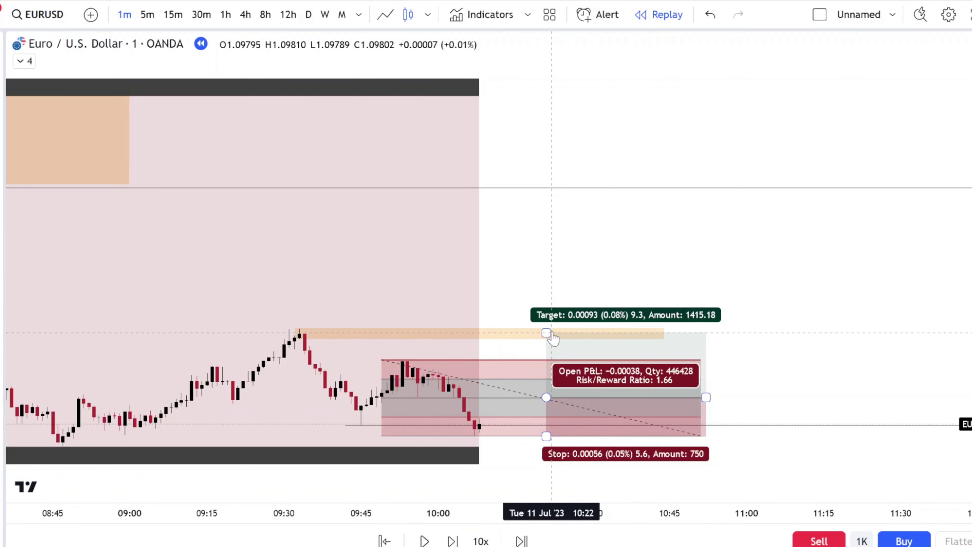
drag(547, 333, 553, 338)
key(Escape)
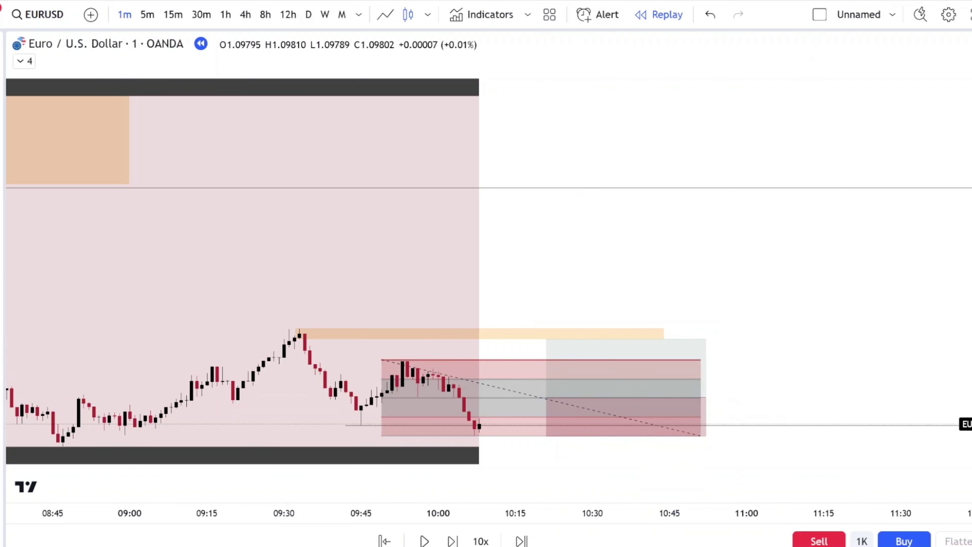
Step: Advance the 1-minute replay bar by bar from 10:08 to just past 10:43 to play out the long trade
click(452, 541)
click(452, 540)
click(453, 541)
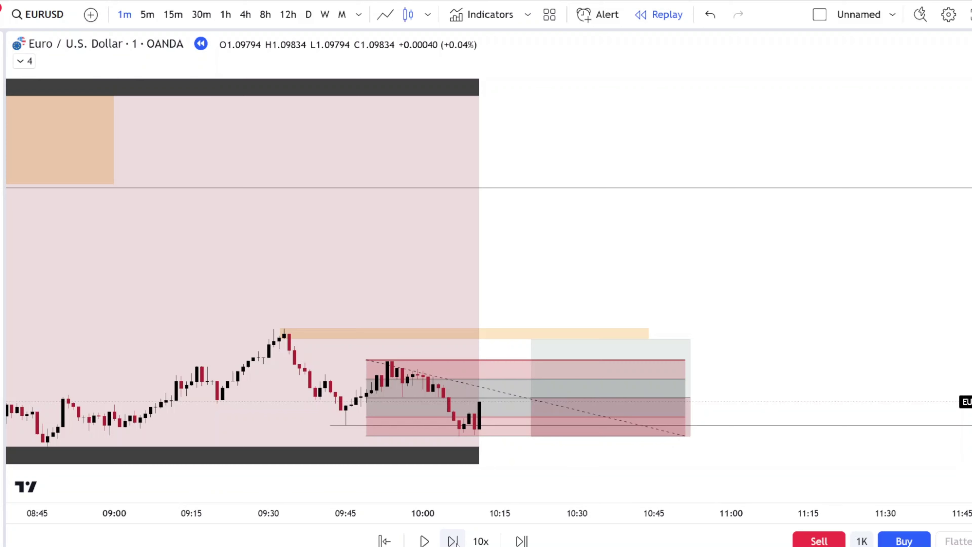
click(453, 540)
click(452, 540)
click(453, 540)
click(452, 540)
click(453, 540)
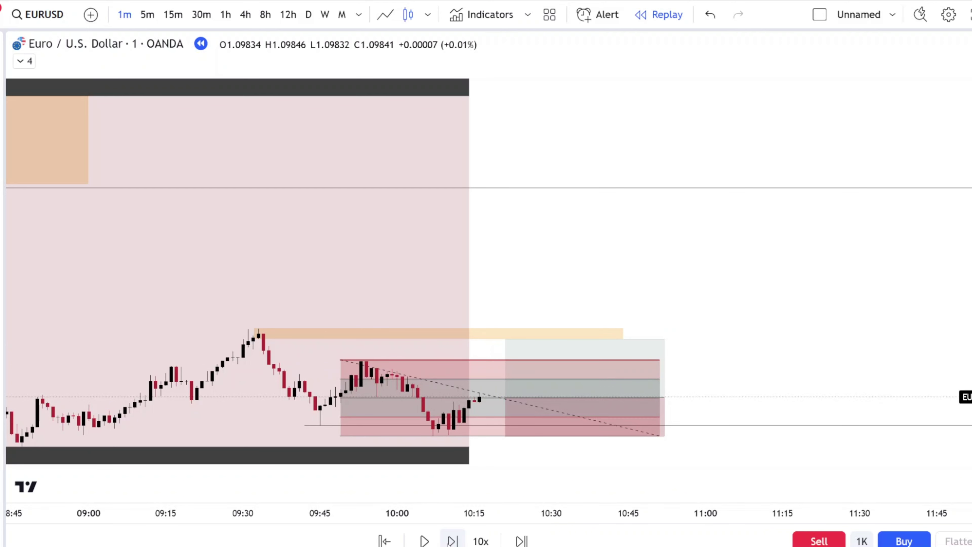
click(451, 540)
click(451, 541)
click(451, 541)
click(452, 541)
click(452, 541)
click(452, 541)
click(452, 541)
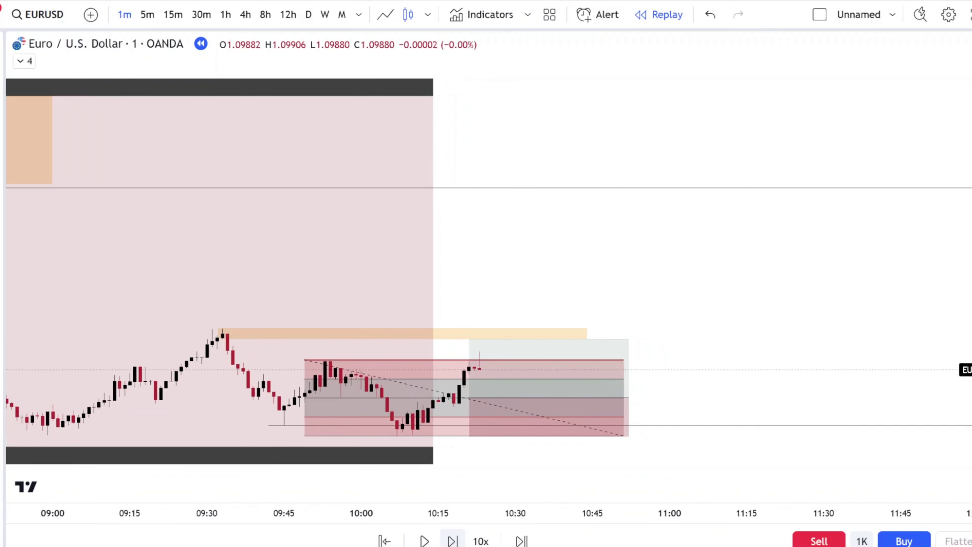
click(452, 541)
click(452, 540)
click(452, 541)
click(452, 540)
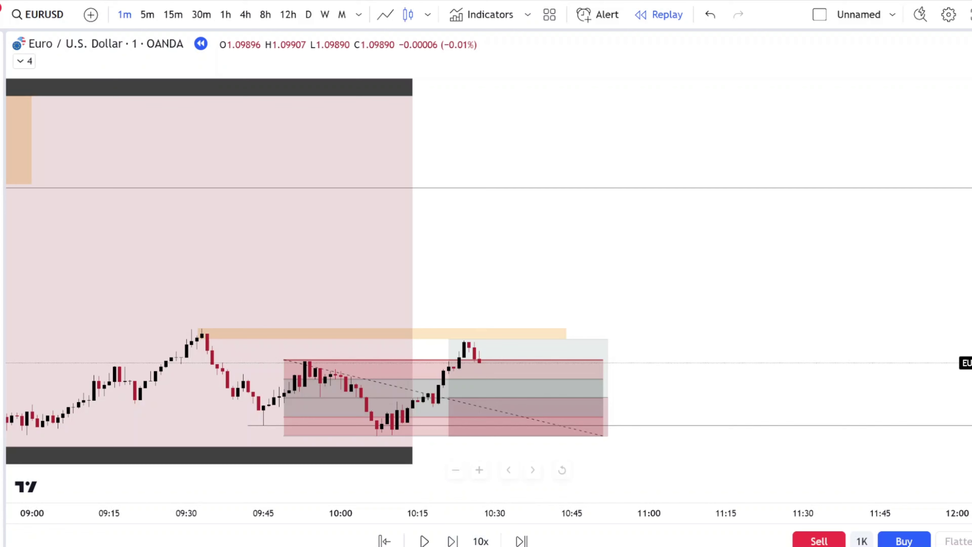
click(451, 541)
click(452, 541)
click(452, 541)
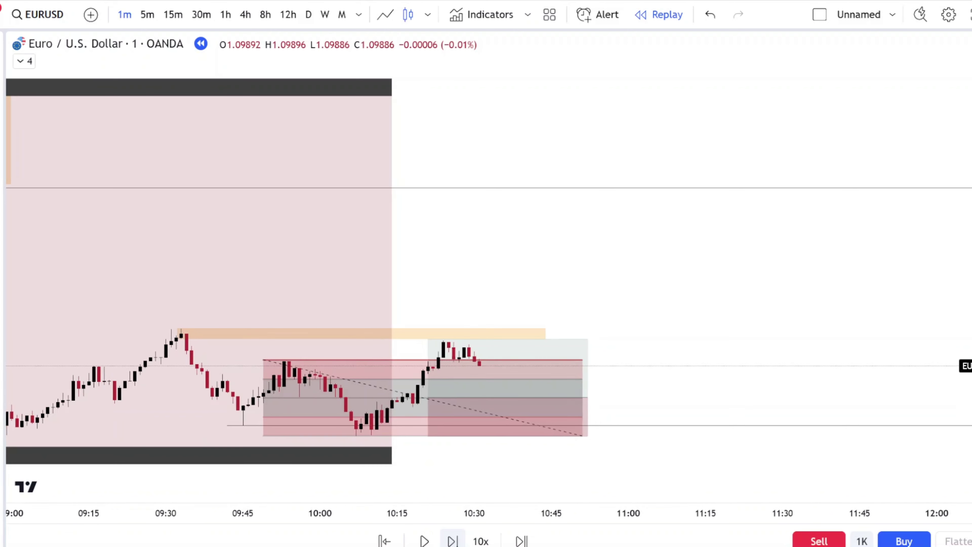
click(452, 541)
click(452, 541)
click(452, 541)
click(452, 541)
click(452, 541)
click(451, 541)
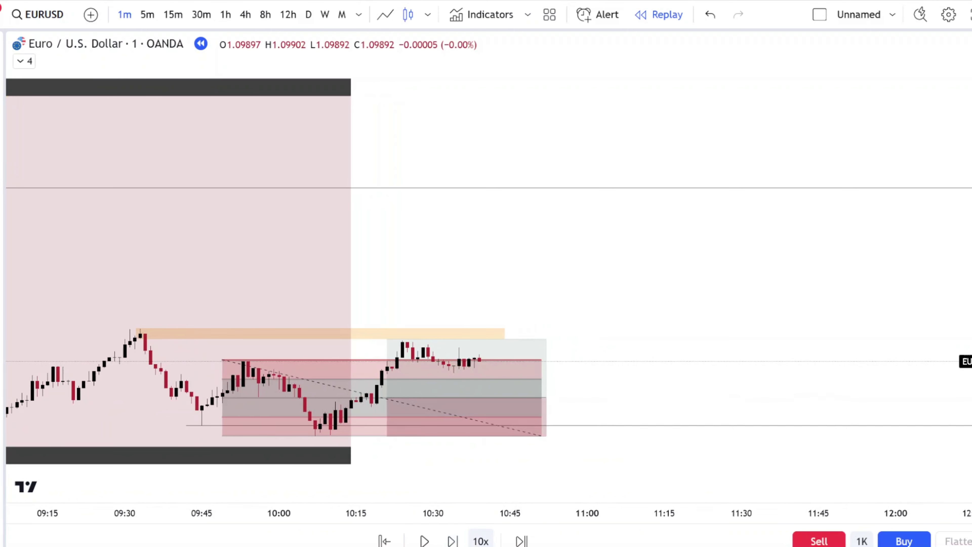
click(452, 541)
click(452, 541)
click(452, 540)
click(452, 541)
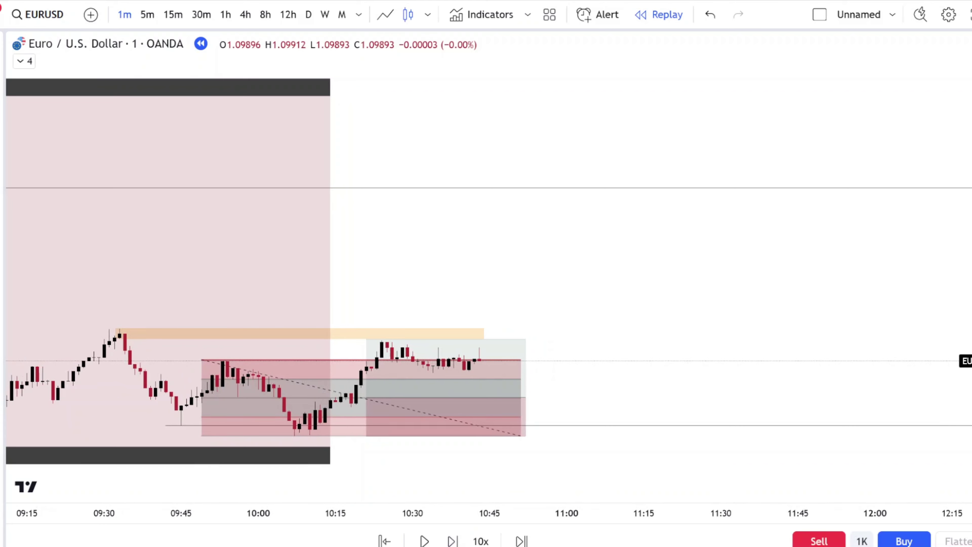
click(452, 541)
click(451, 541)
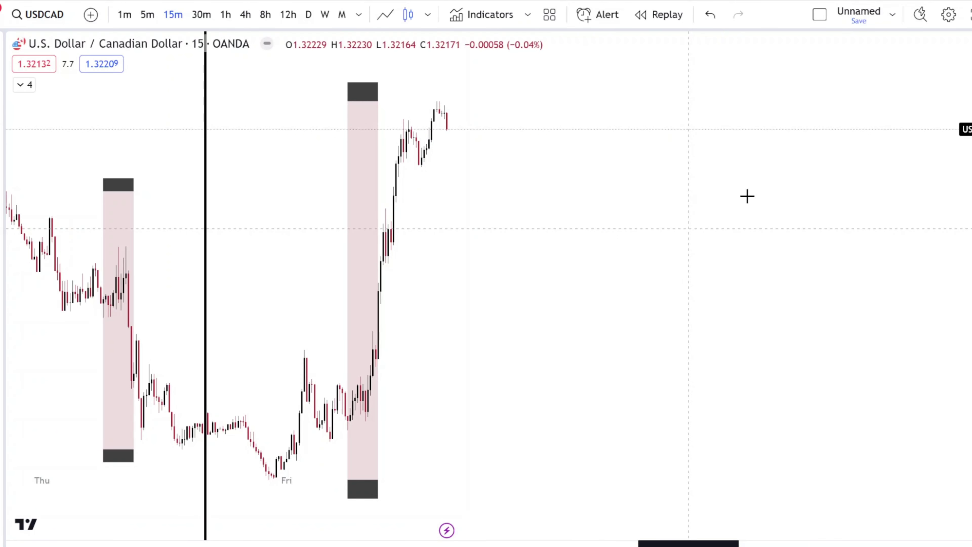
Step: Start bar replay on the 15-minute USDCAD chart from Friday 16 June 2023 around 12:00
drag(968, 161, 968, 460)
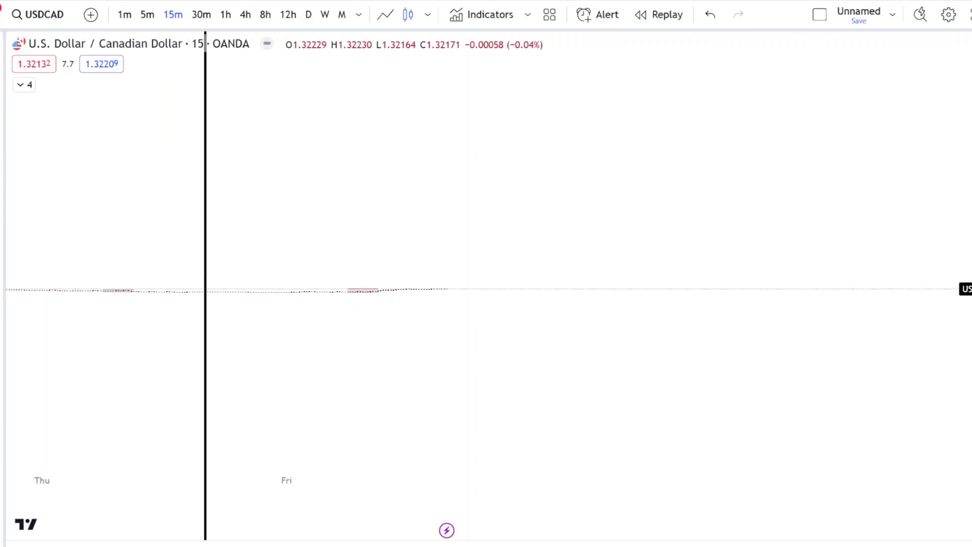
click(658, 15)
drag(230, 312, 759, 347)
drag(132, 374, 760, 373)
drag(115, 350, 804, 347)
drag(54, 347, 804, 341)
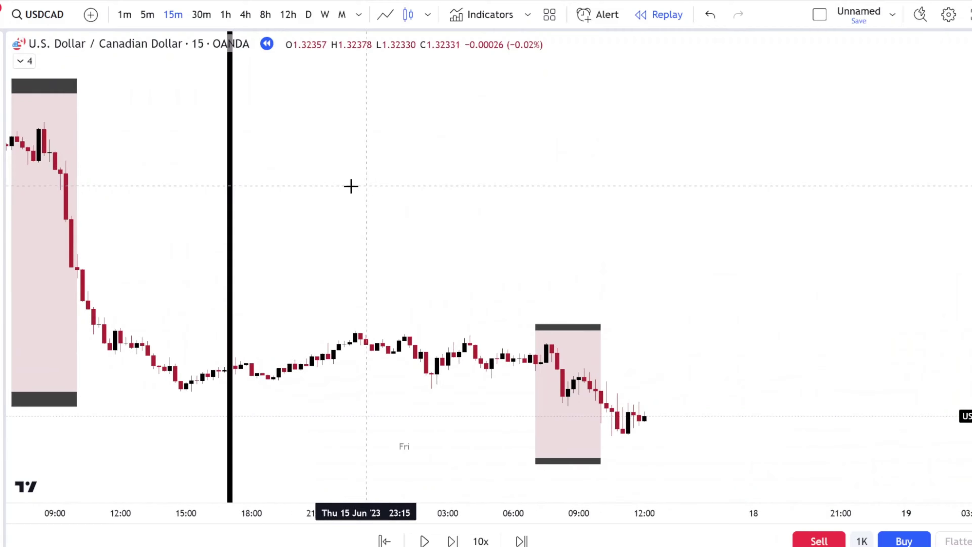
Step: On the daily chart, place horizontal rays at the early September 2022 swing low and the May 2023 swing high
scroll(351, 187, down, 3)
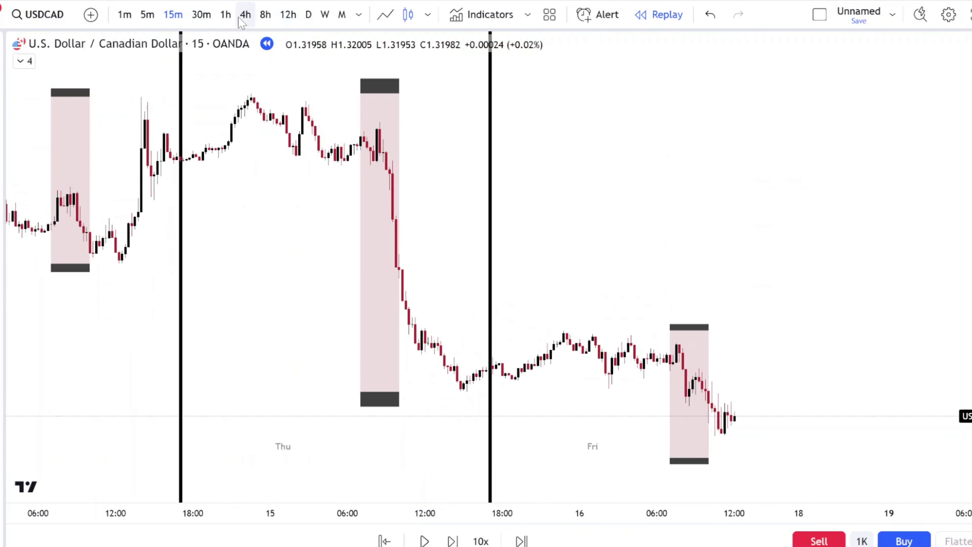
click(245, 14)
click(288, 15)
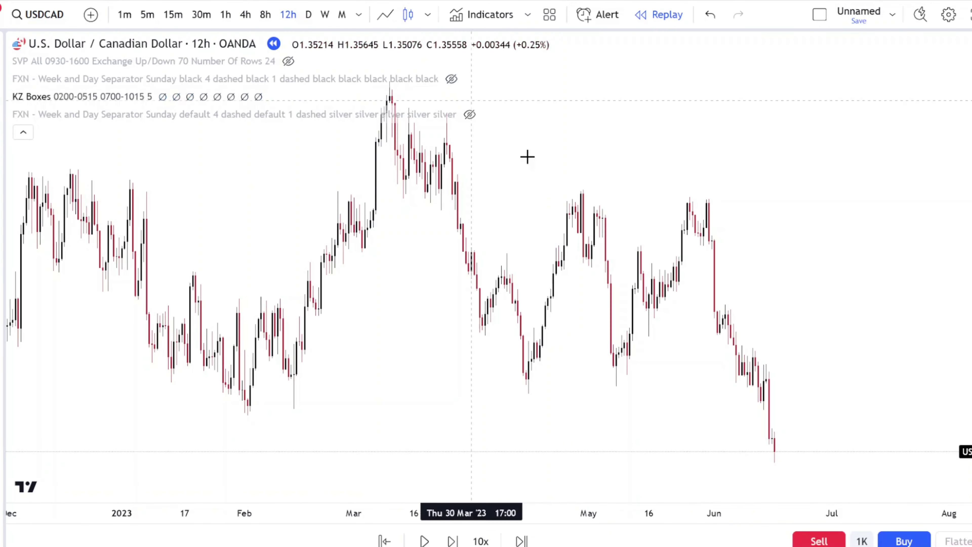
text(D)
key(Return)
scroll(710, 244, down, 2)
click(334, 330)
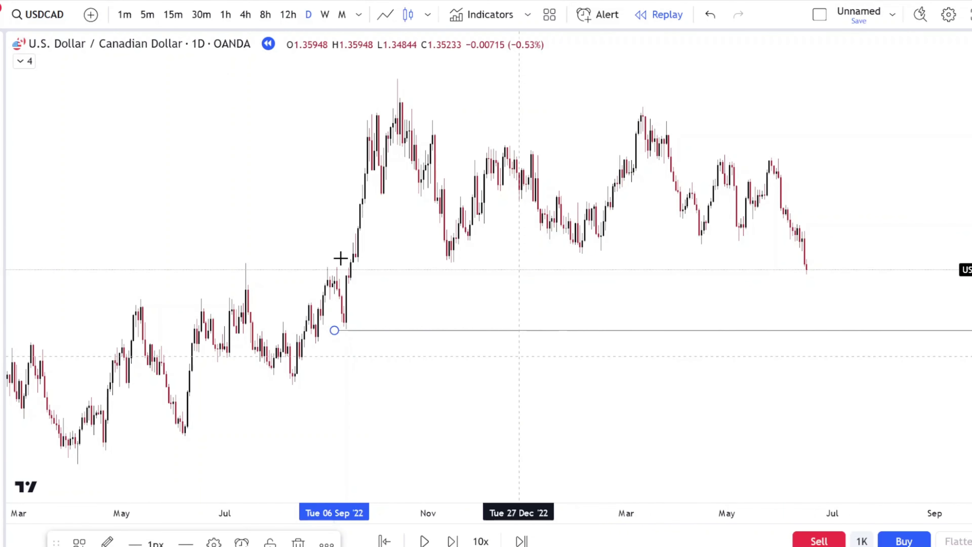
click(746, 157)
Step: On the 12-hour chart, draw a rectangle over the June decline from 30 May to 11 July and restyle it as an unfilled outline
click(325, 14)
scroll(750, 183, up, 4)
scroll(554, 230, down, 3)
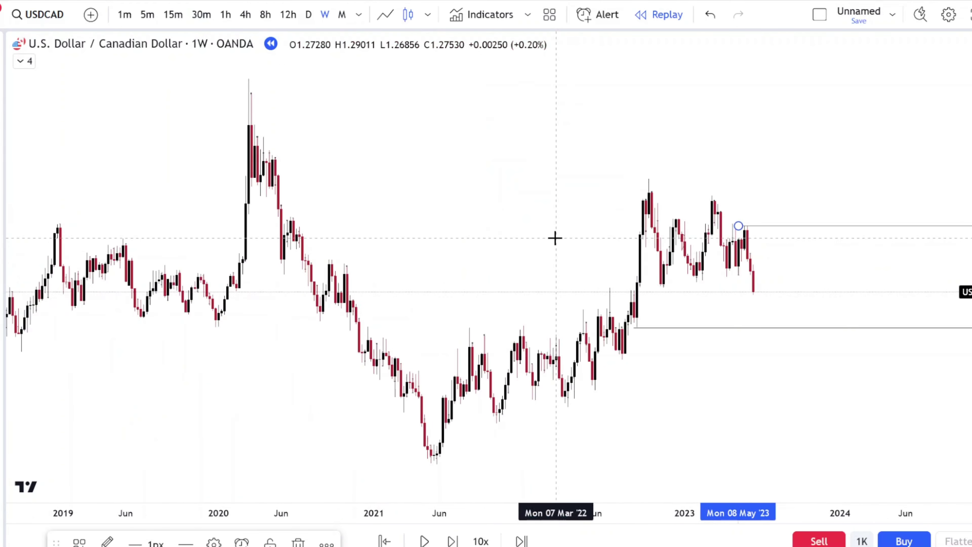
click(288, 14)
scroll(517, 230, down, 4)
drag(570, 330, 539, 329)
key(alt+shift+r)
click(786, 295)
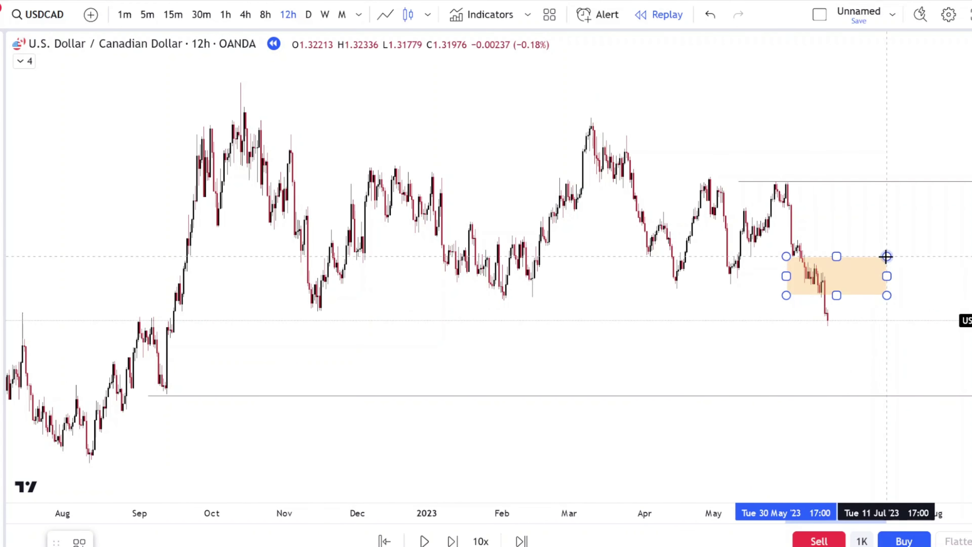
click(887, 260)
click(78, 539)
click(149, 462)
key(Escape)
Step: Draw a demand zone rectangle above the September 2022 low, from 7 September 2022 to 18 August 2023
key(alt+shift+r)
mouse_move(153, 364)
mouse_down()
mouse_move(288, 399)
mouse_move(501, 380)
mouse_move(798, 374)
mouse_move(902, 390)
mouse_move(959, 386)
mouse_move(971, 396)
mouse_up()
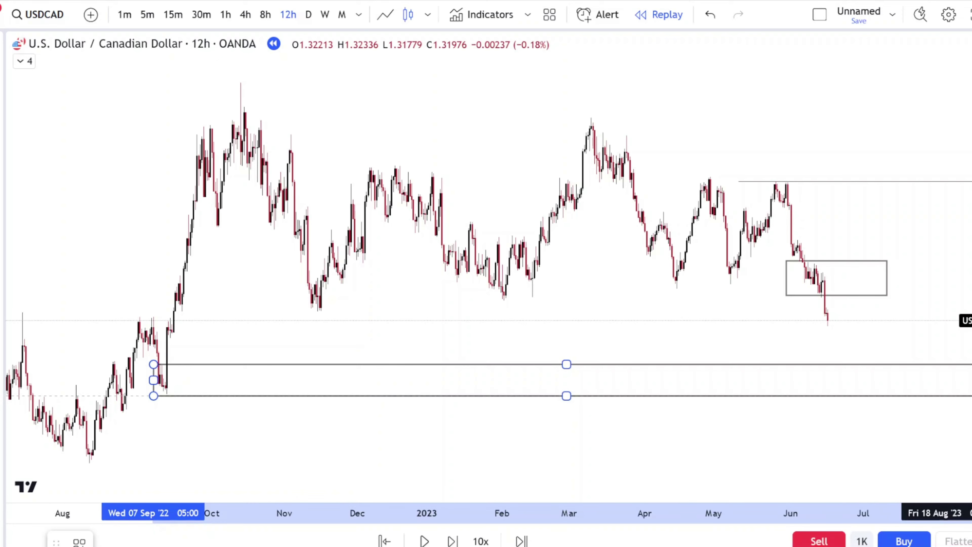
click(913, 337)
Step: Switch to the 1-hour chart and show the black FXN - Week and Day Separator indicator
scroll(898, 374, up, 6)
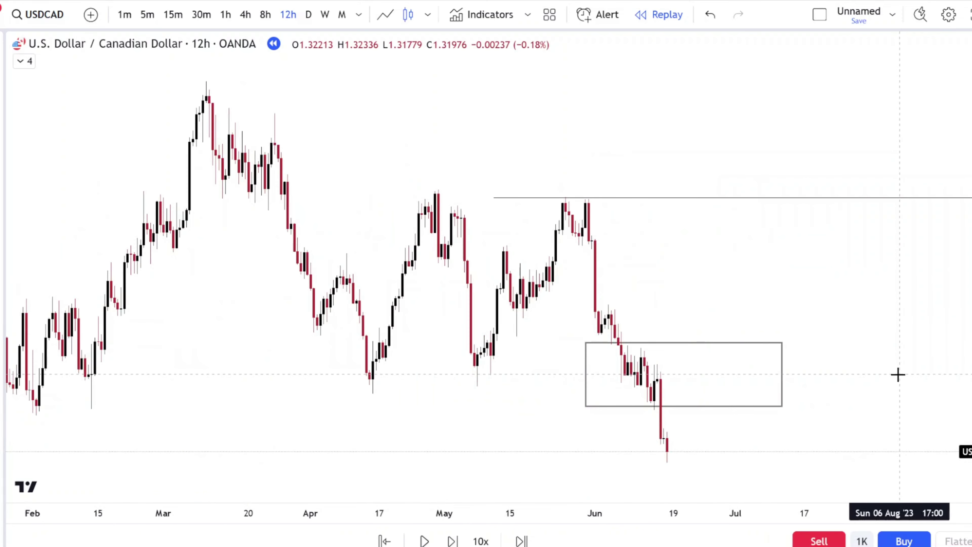
scroll(849, 374, down, 3)
scroll(849, 374, up, 4)
click(225, 15)
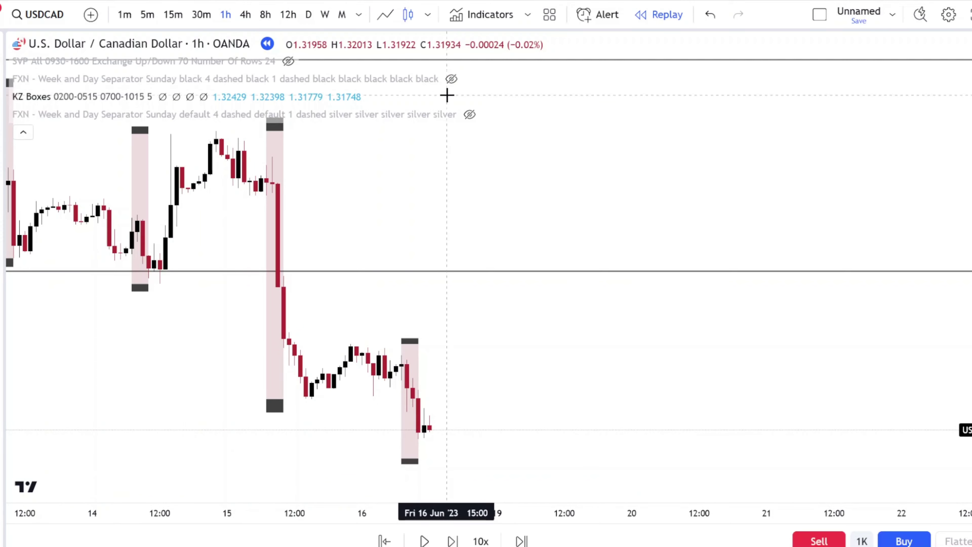
click(451, 79)
click(23, 132)
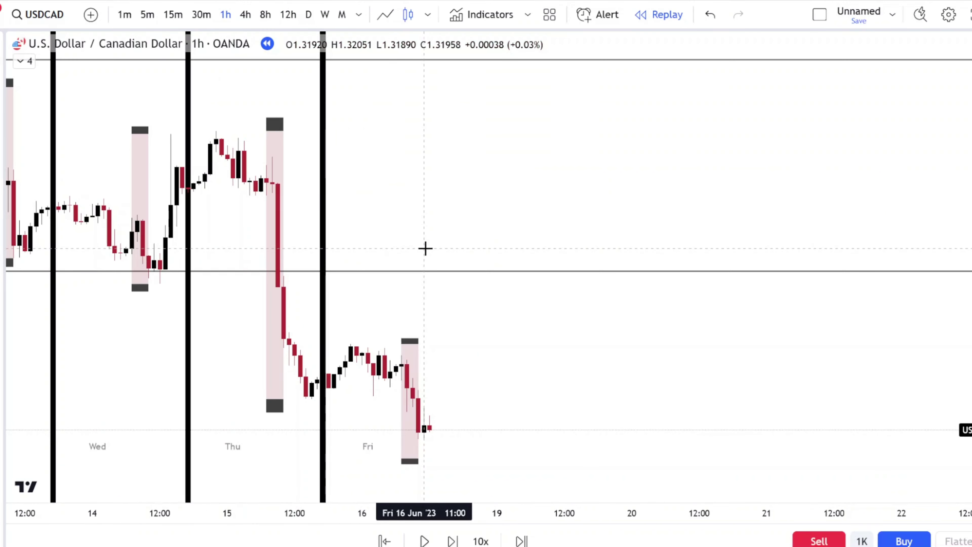
Step: Advance the 1-hour replay to the morning of Monday 19 June and view that session on the 15-minute chart
scroll(718, 404, down, 5)
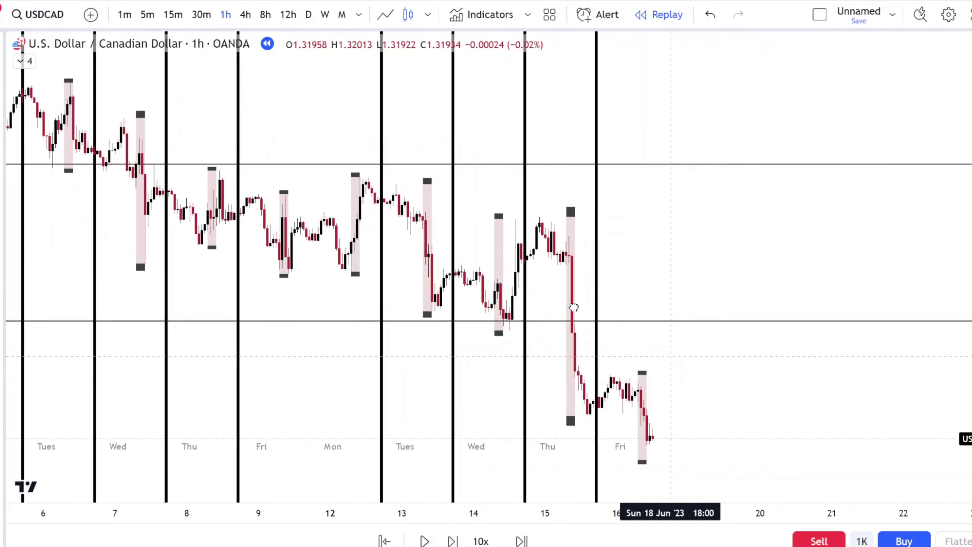
scroll(663, 387, up, 4)
click(452, 541)
click(452, 541)
click(452, 541)
click(452, 541)
click(452, 540)
click(452, 540)
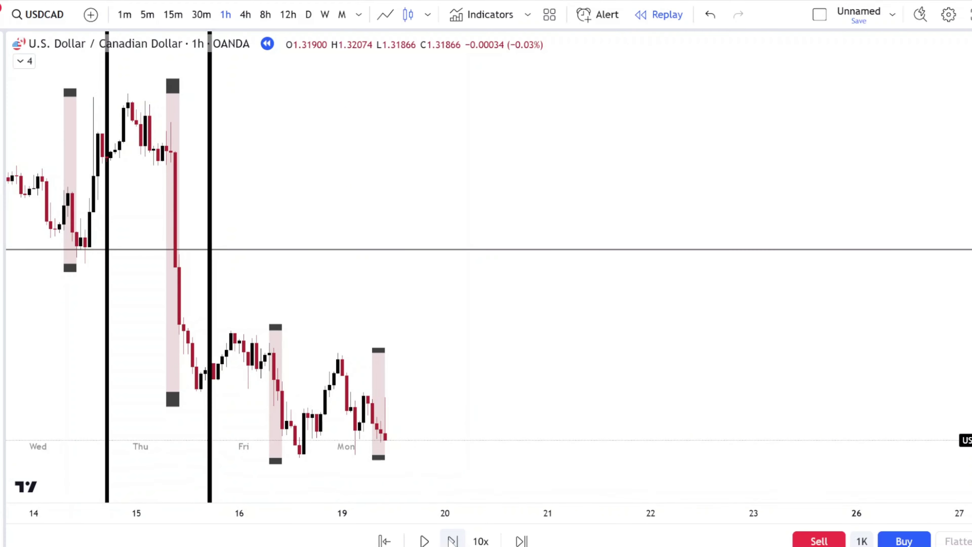
click(452, 541)
click(173, 15)
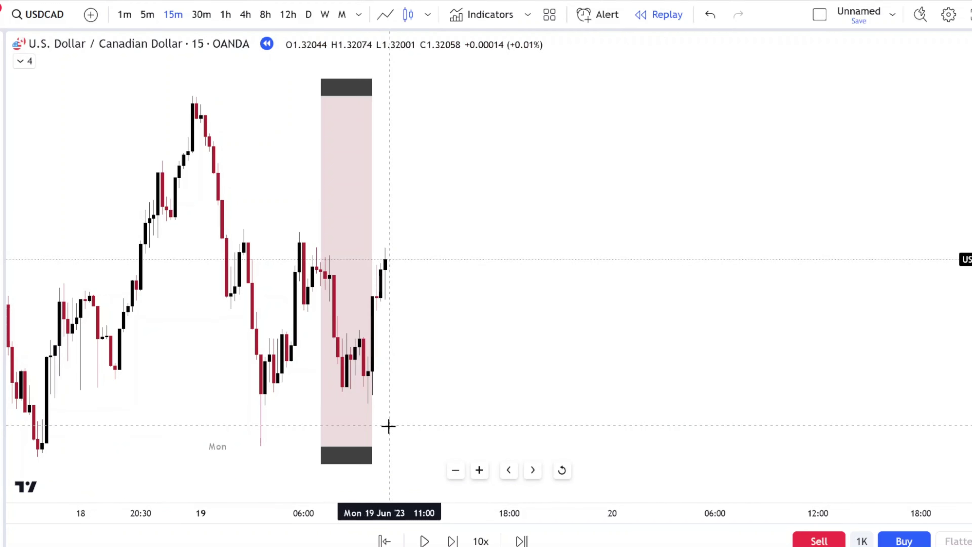
Step: Return to the 1-hour chart and advance the replay to the 08:00 candle of Tuesday 20 June
click(226, 15)
scroll(539, 345, down, 2)
click(457, 538)
click(457, 537)
click(456, 537)
click(452, 539)
click(452, 539)
click(452, 540)
click(452, 540)
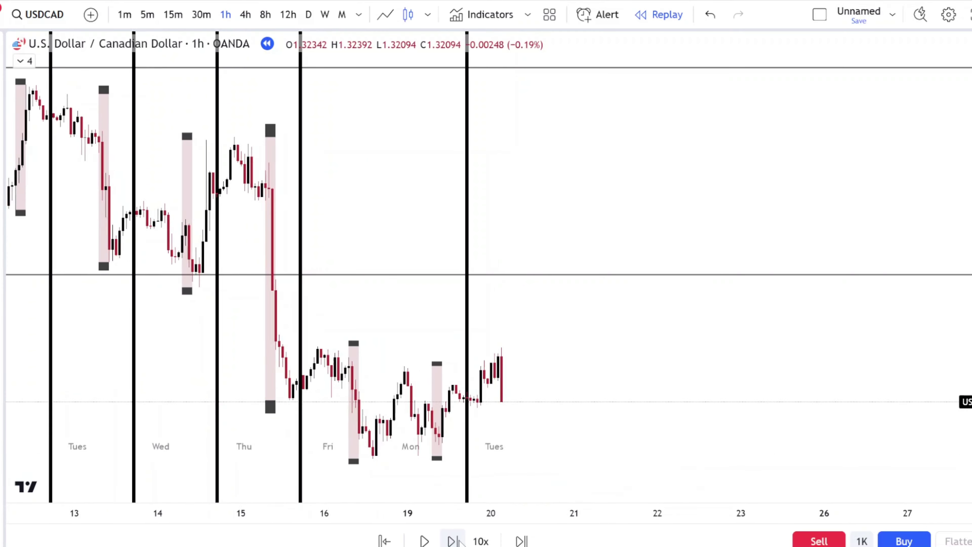
click(452, 540)
scroll(483, 417, up, 7)
scroll(215, 352, down, 3)
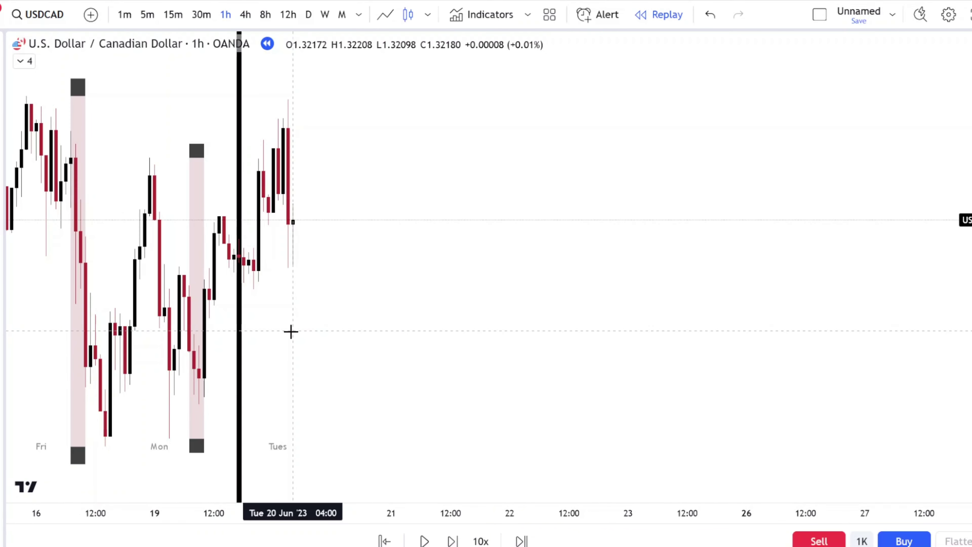
click(452, 540)
click(453, 540)
click(452, 539)
click(452, 540)
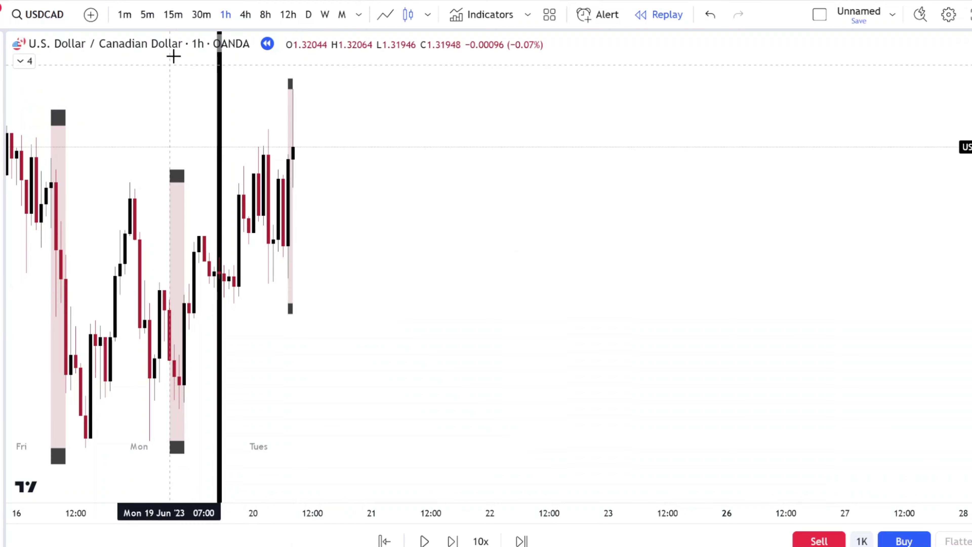
Step: On the 15-minute chart, place a horizontal ray from 03:30 at the high of Tuesday's morning session
click(173, 15)
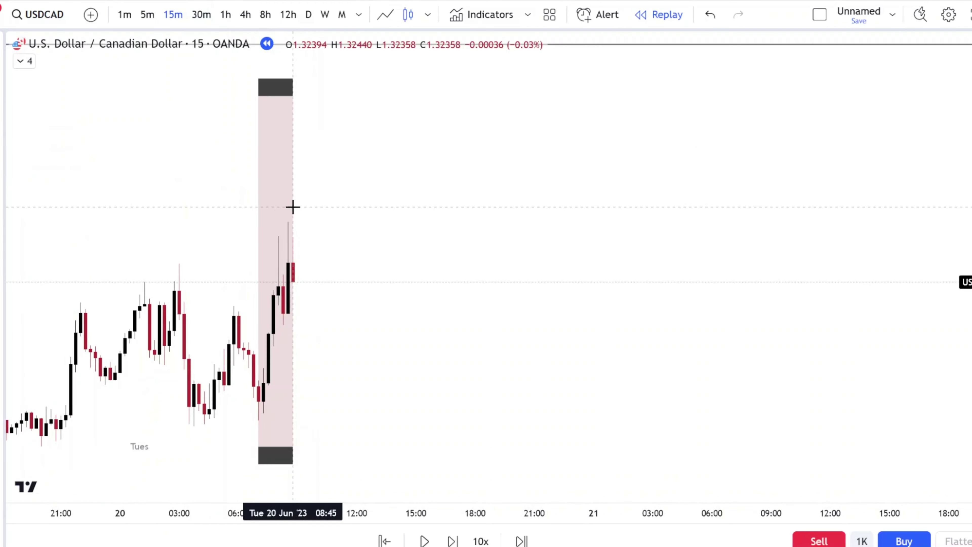
scroll(234, 395, down, 2)
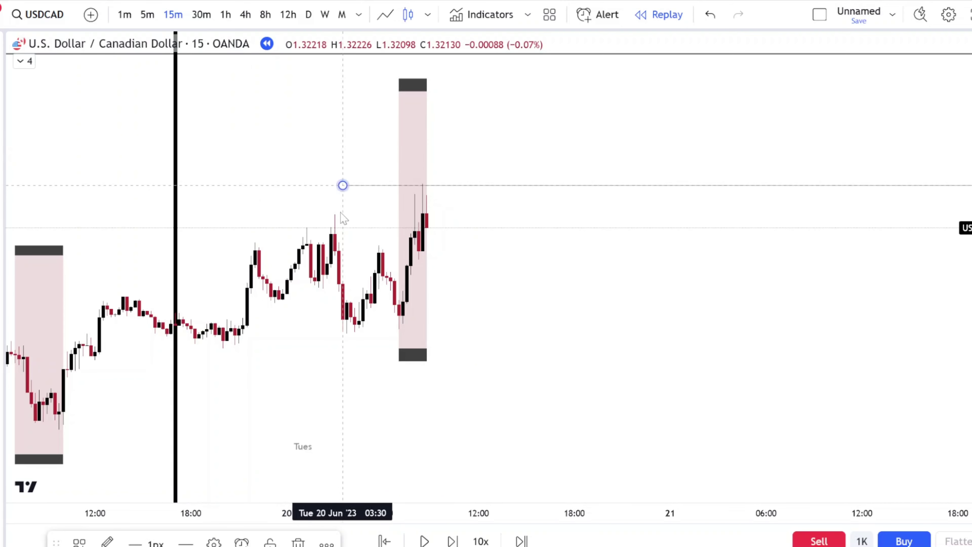
click(342, 185)
Step: Switch back to the 1-hour chart and advance the replay one candle to 09:00 on Tuesday 20 June
click(226, 16)
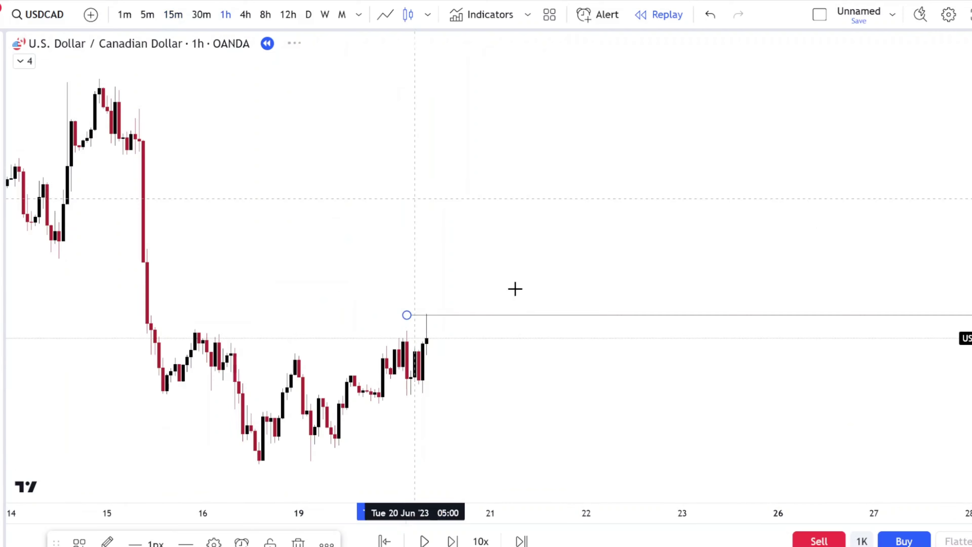
click(452, 540)
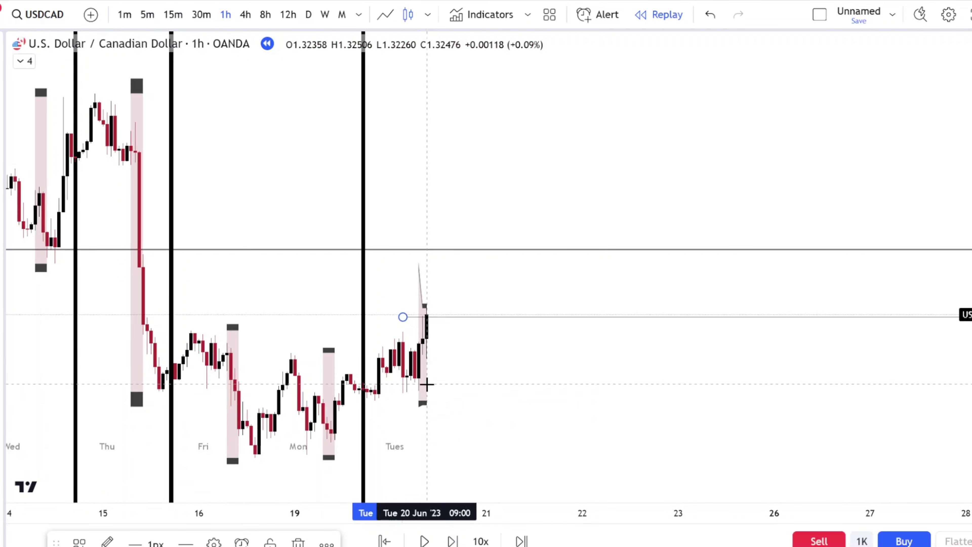
Step: Switch to the 15-minute chart and review Tuesday 20 June's session against the preceding days
click(173, 15)
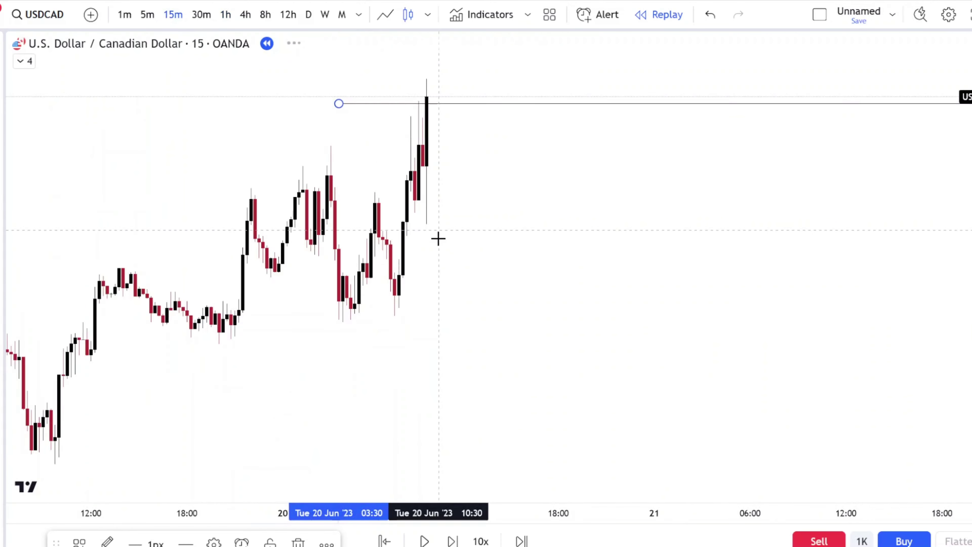
scroll(439, 249, down, 10)
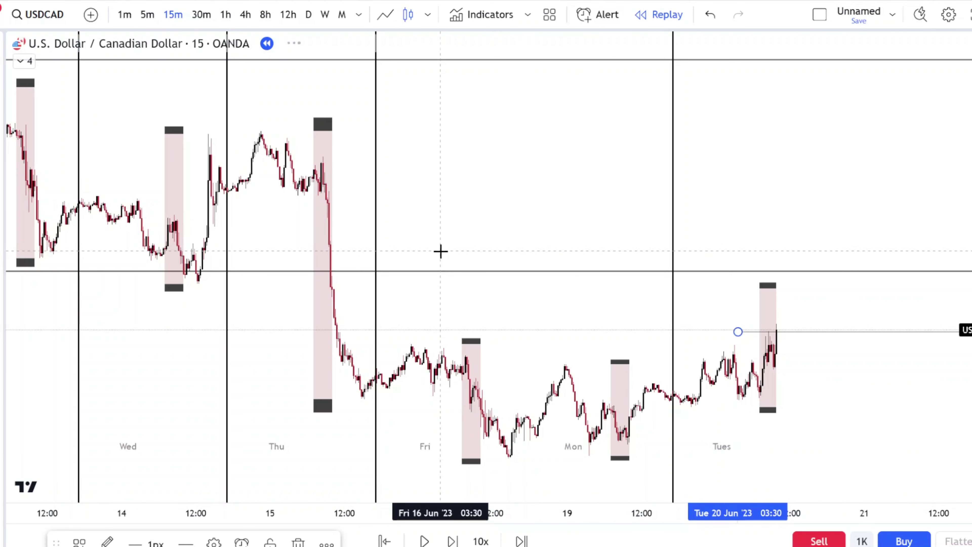
scroll(440, 252, down, 4)
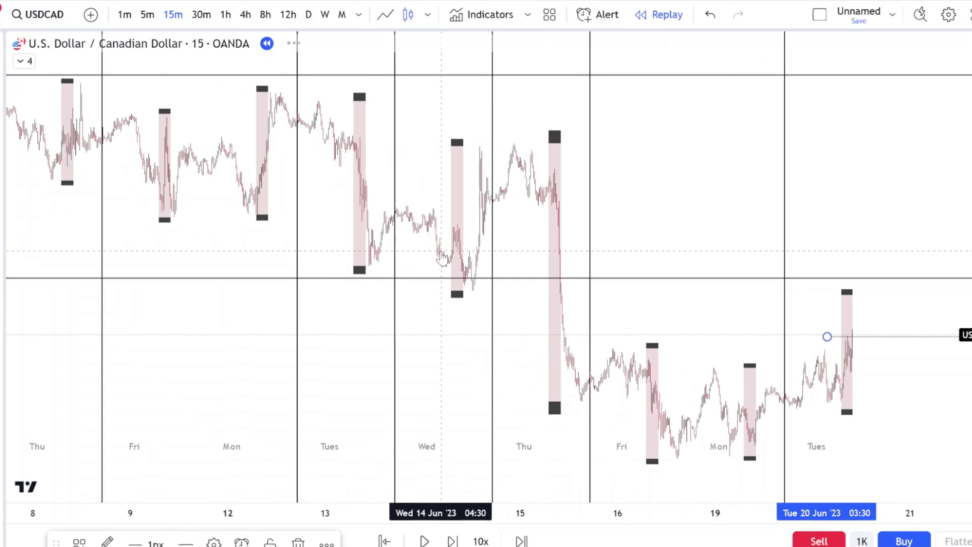
scroll(440, 251, up, 2)
scroll(440, 251, up, 8)
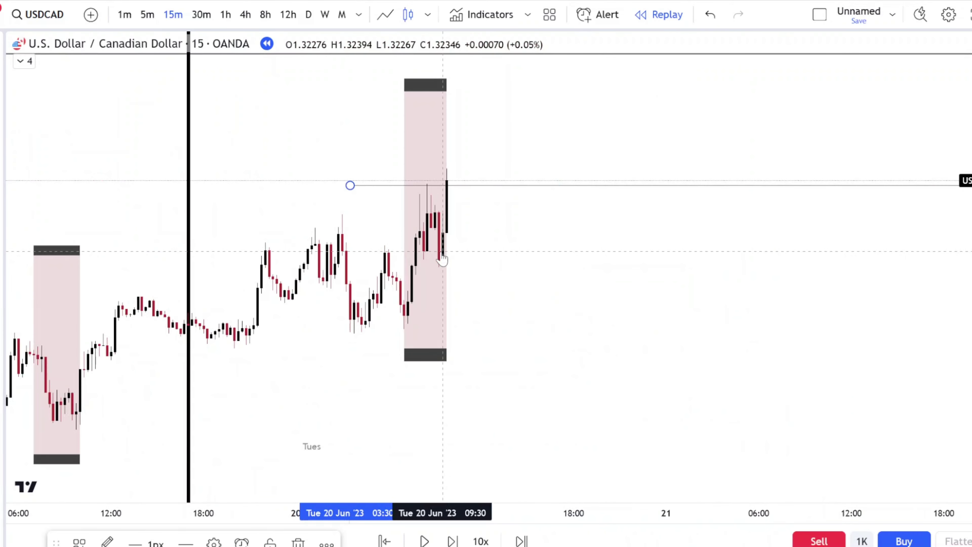
Step: Sketch with the Brush a projected drop from the ray through the nearby low, a pullback, and a further decline towards the session low
click(2, 126)
click(47, 131)
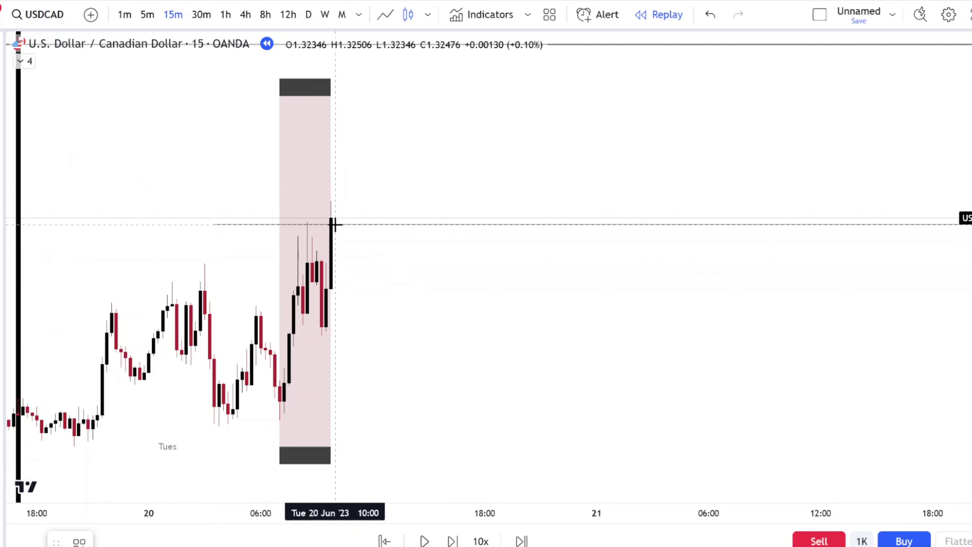
mouse_move(334, 224)
mouse_down()
mouse_move(377, 245)
mouse_move(376, 329)
mouse_move(311, 328)
mouse_up()
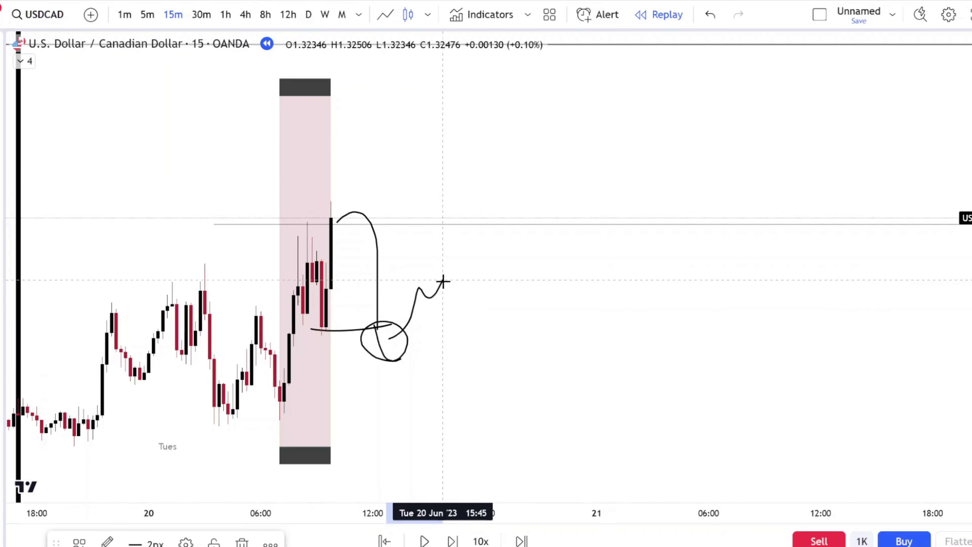
drag(443, 282, 452, 289)
drag(316, 260, 574, 274)
mouse_move(464, 291)
mouse_down()
mouse_move(493, 352)
mouse_move(555, 340)
mouse_move(555, 377)
mouse_up()
drag(273, 416, 792, 454)
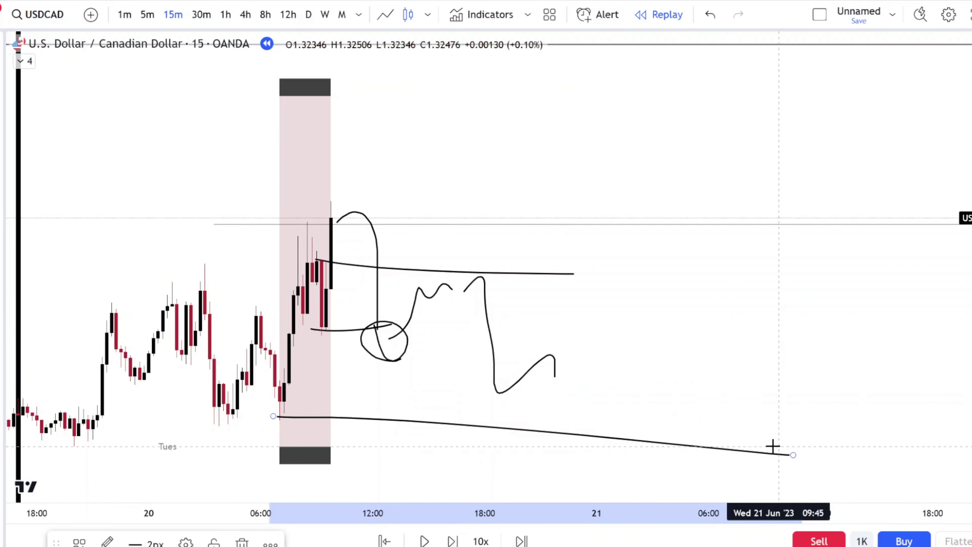
Step: Undo all the projection brush strokes on the 15-minute chart
click(719, 17)
click(719, 17)
click(719, 17)
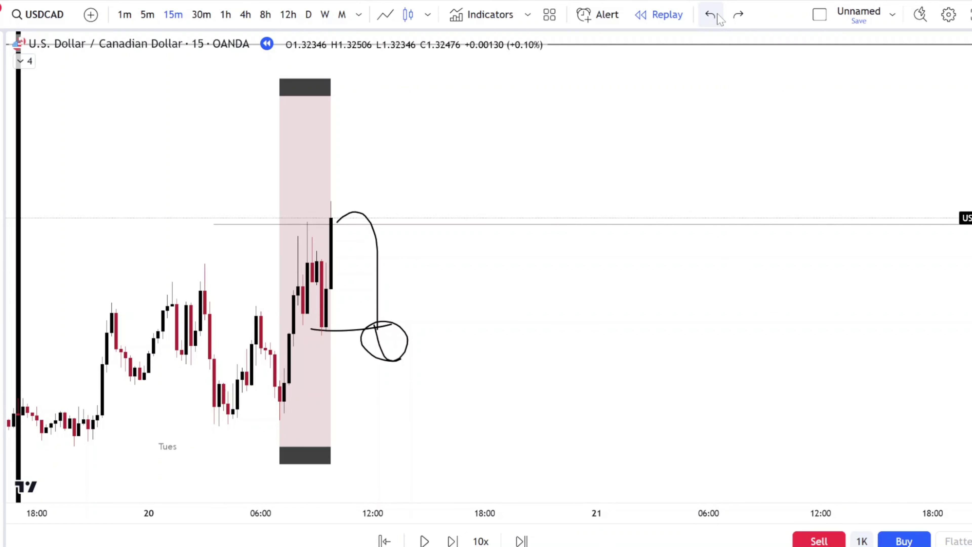
click(721, 16)
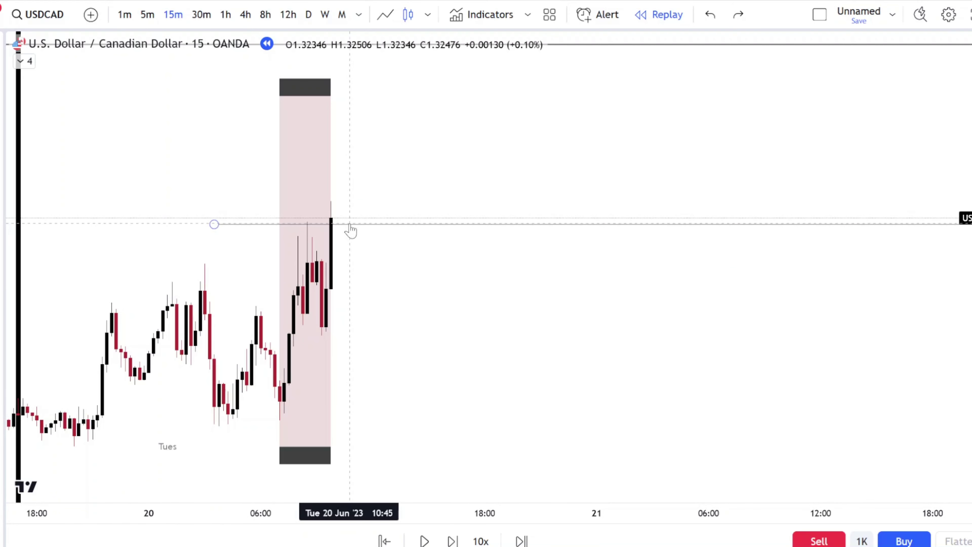
Step: Align the horizontal ray with the earlier high inside Tuesday's session box and bring up that area on the 1-minute chart
drag(350, 230, 374, 227)
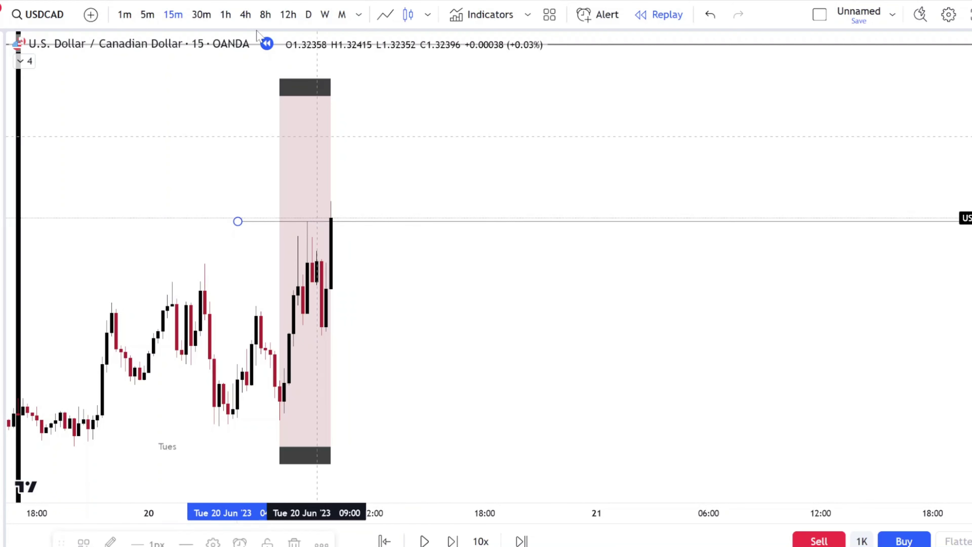
click(126, 16)
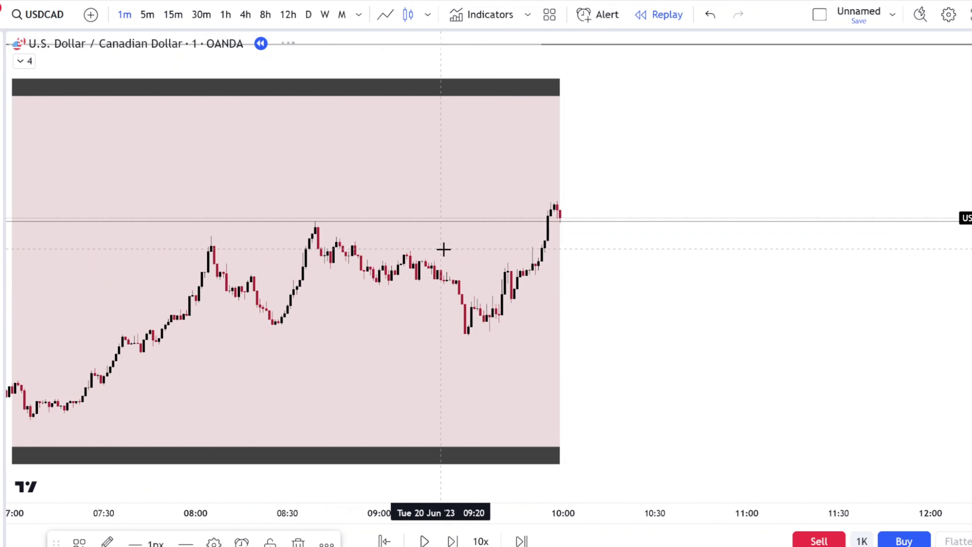
scroll(497, 260, down, 1)
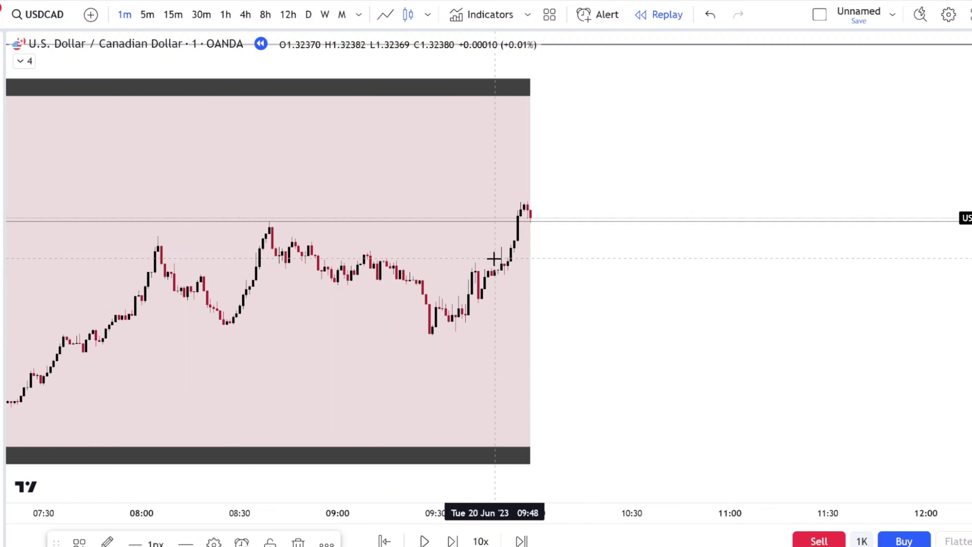
scroll(494, 259, up, 2)
scroll(442, 231, up, 2)
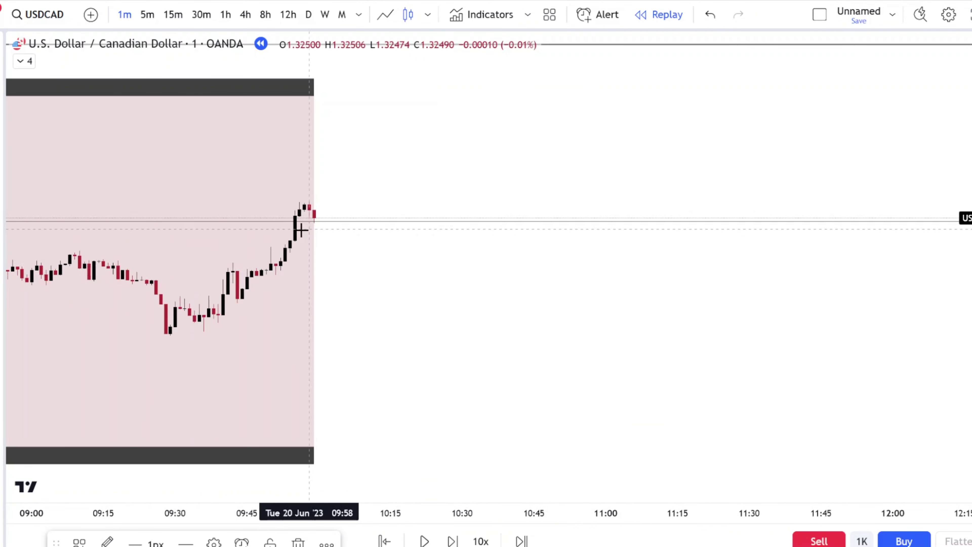
Step: Advance the 1-minute replay three candles to 10:02 on Tuesday 20 June
click(452, 541)
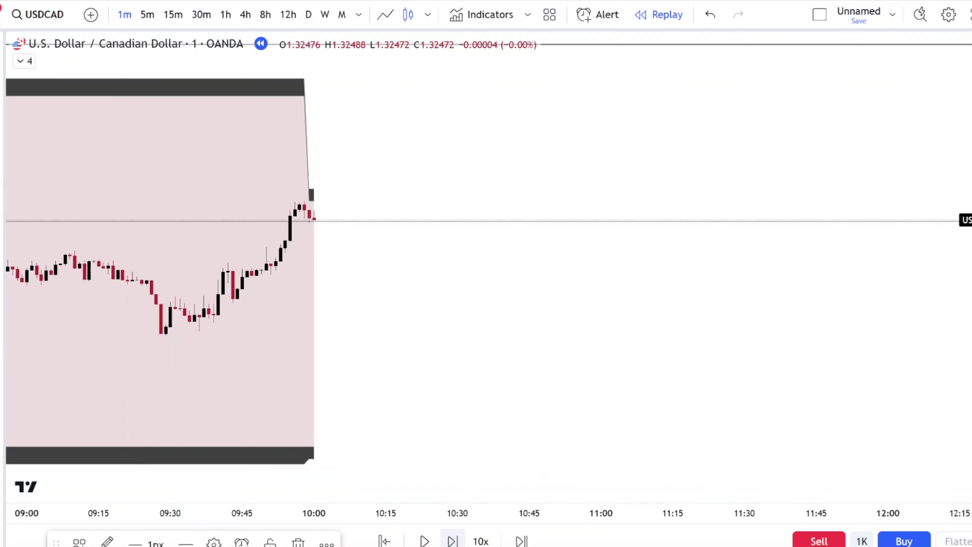
click(453, 541)
click(452, 541)
Step: Hide the KZ Boxes indicator on the chart
click(19, 60)
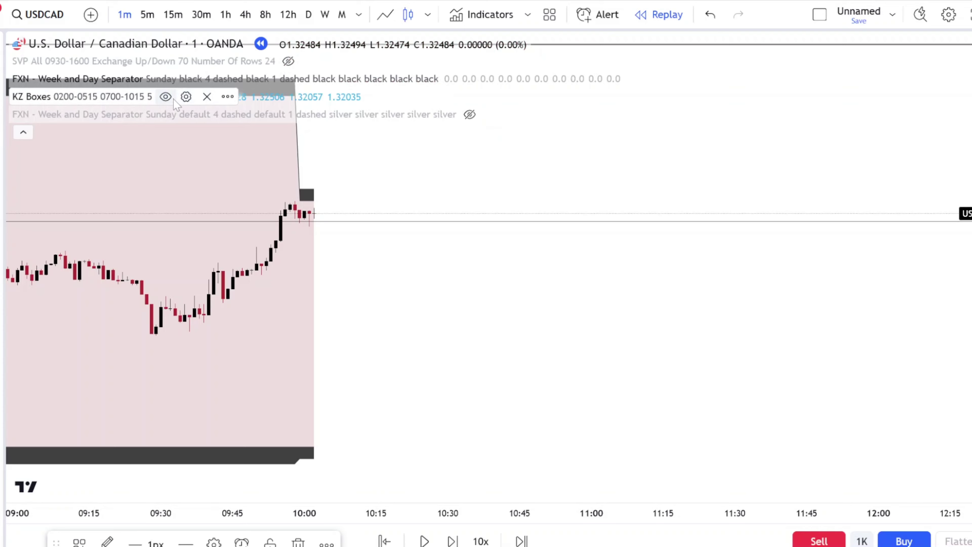
click(165, 96)
click(28, 132)
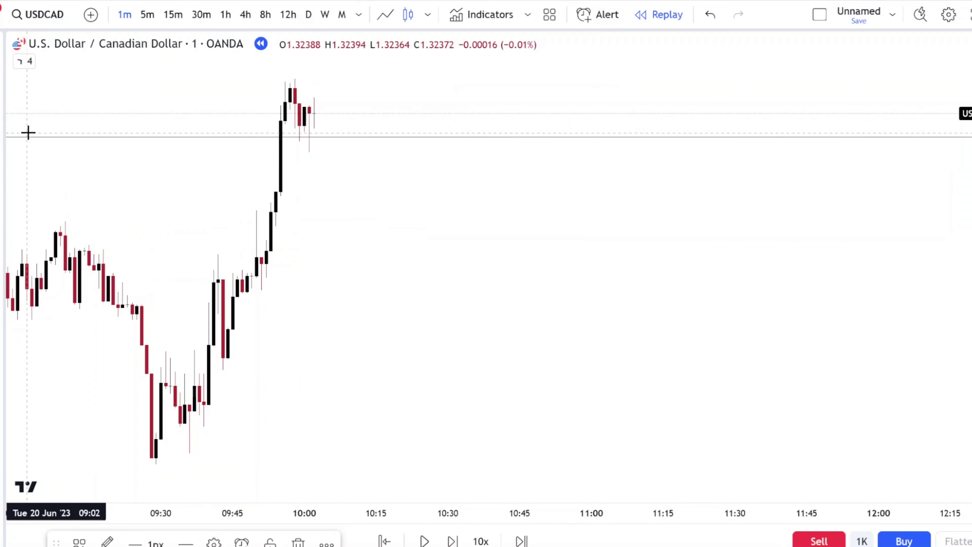
Step: Draw a short, nearly horizontal brush line across the high formed just before 10:00
scroll(226, 142, down, 3)
scroll(228, 143, up, 3)
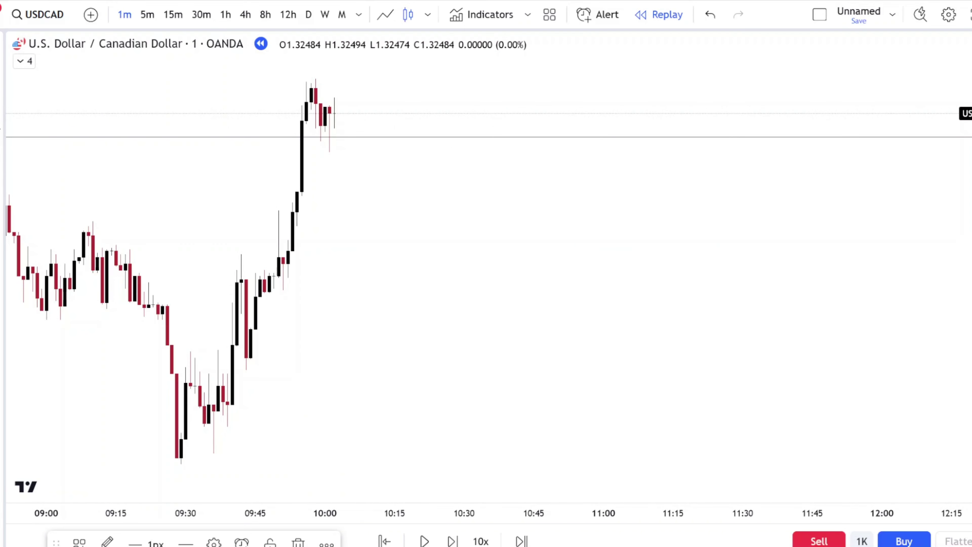
drag(291, 76, 371, 77)
Step: Sketch an expected sweep above the marked high with a downward arrow, and undo that sketch while keeping the high line
drag(326, 128, 344, 86)
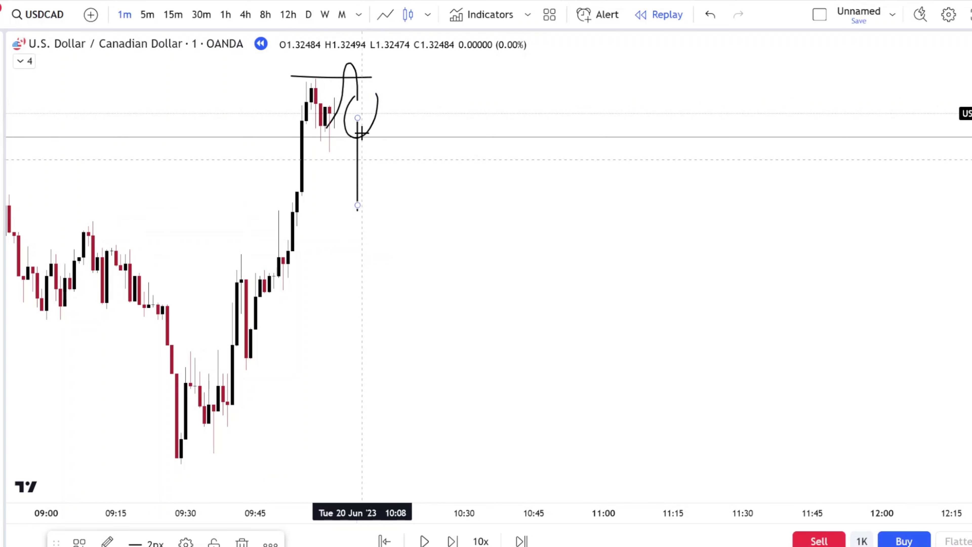
drag(357, 208, 385, 160)
drag(344, 173, 359, 211)
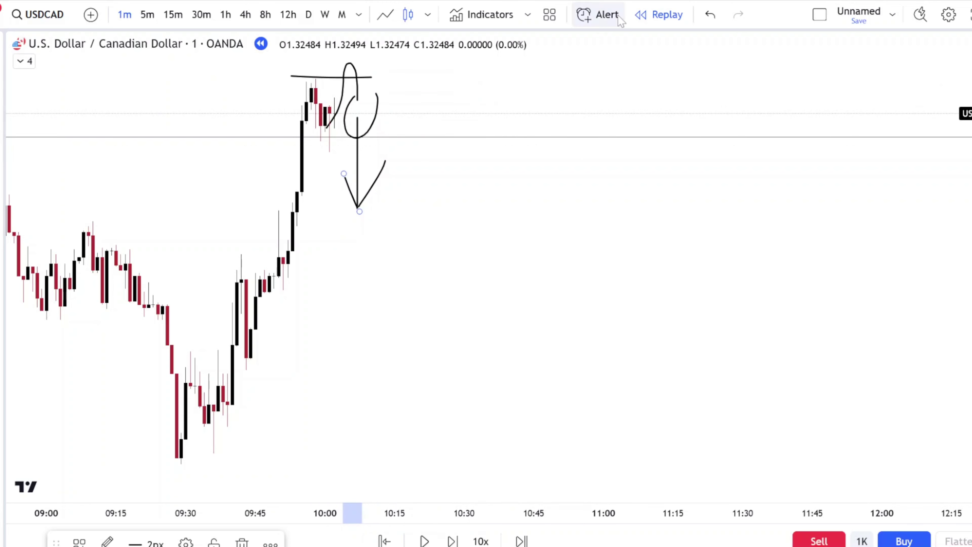
click(713, 22)
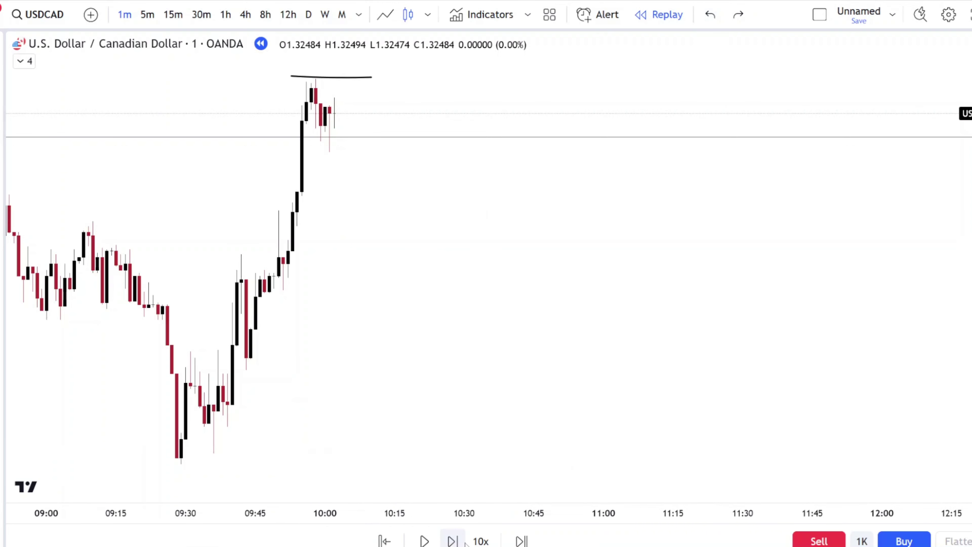
Step: Advance the 1-minute replay five candles to 10:07
click(452, 539)
click(452, 540)
click(452, 539)
click(452, 540)
click(453, 539)
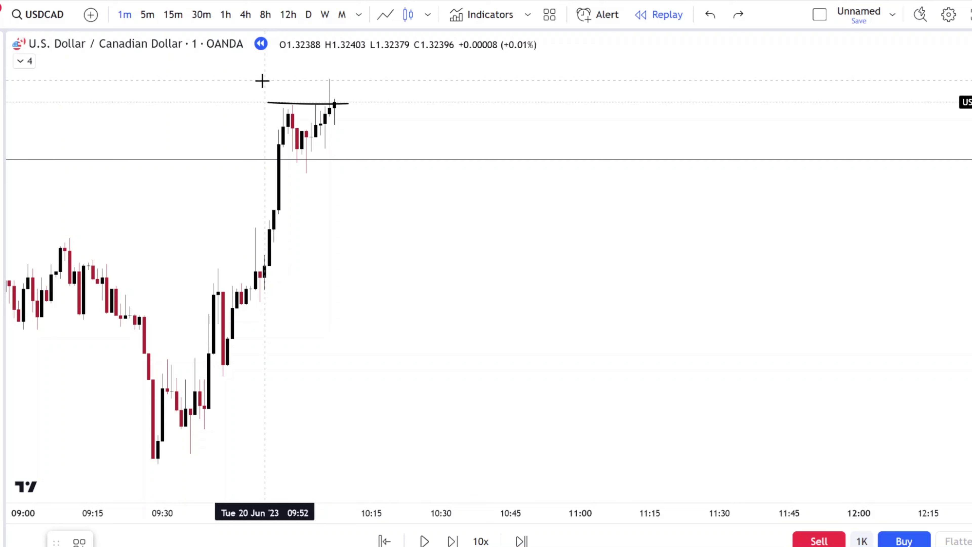
Step: Draw a Fibonacci retracement from the 10:06 high down to the 10:01 low, spanning 09:52 to 10:32
drag(265, 81, 451, 174)
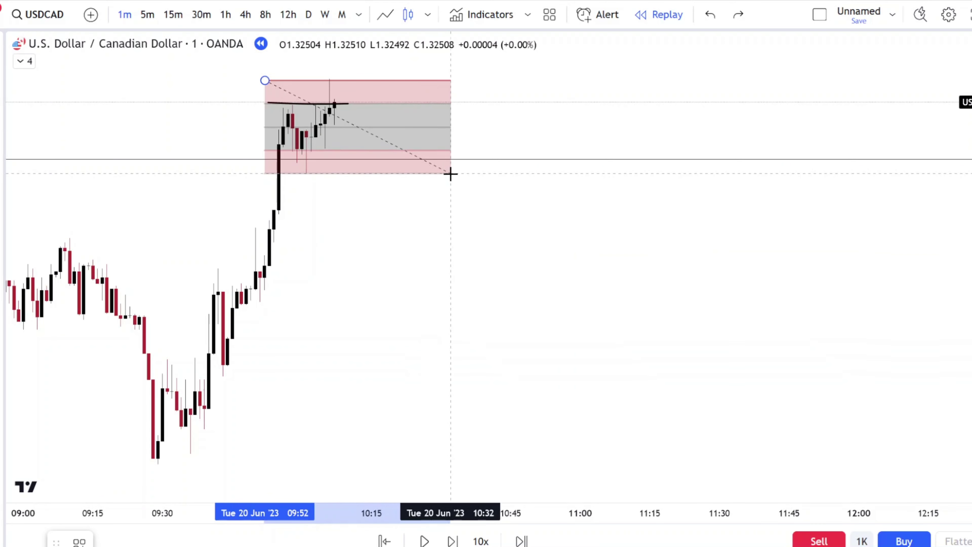
click(441, 216)
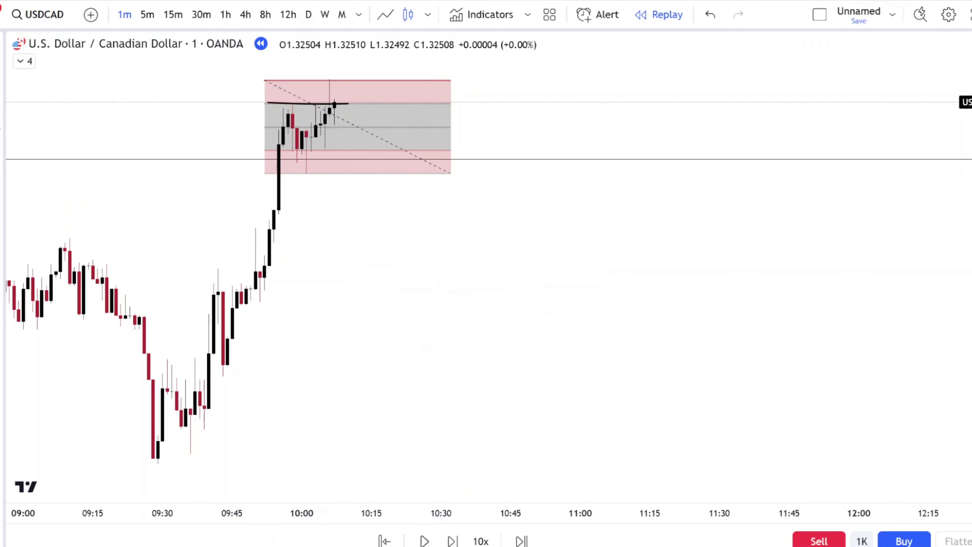
drag(342, 124, 347, 122)
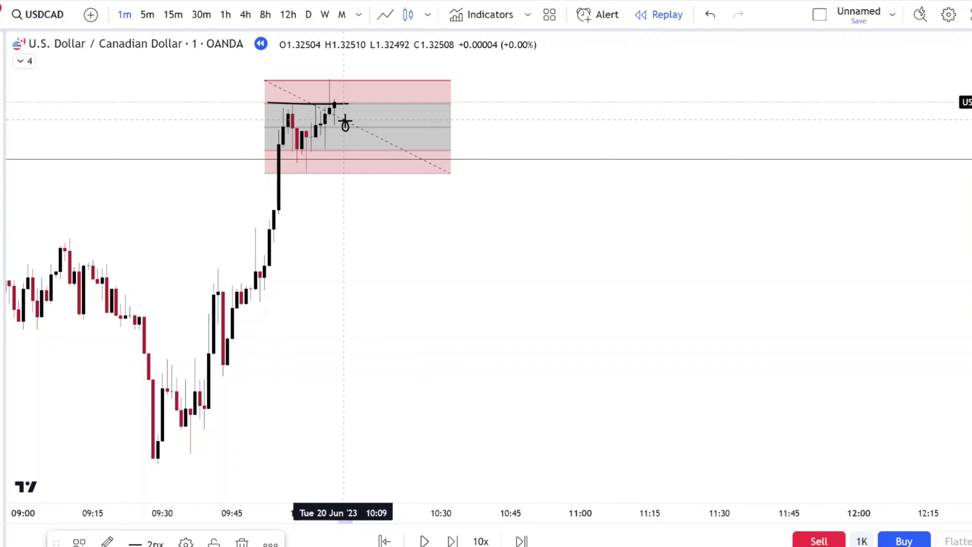
click(710, 14)
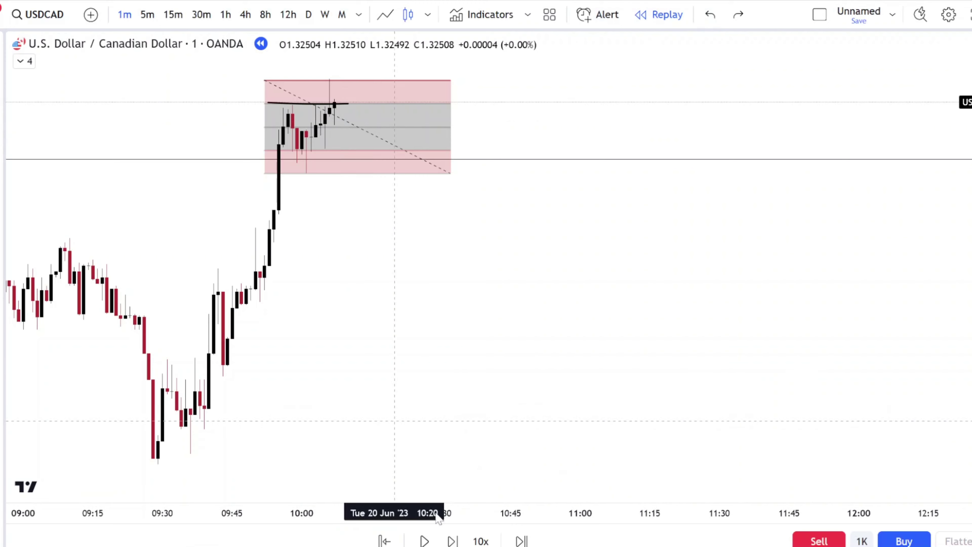
Step: Advance the 1-minute replay three candles to 10:10
click(452, 541)
click(451, 541)
click(451, 541)
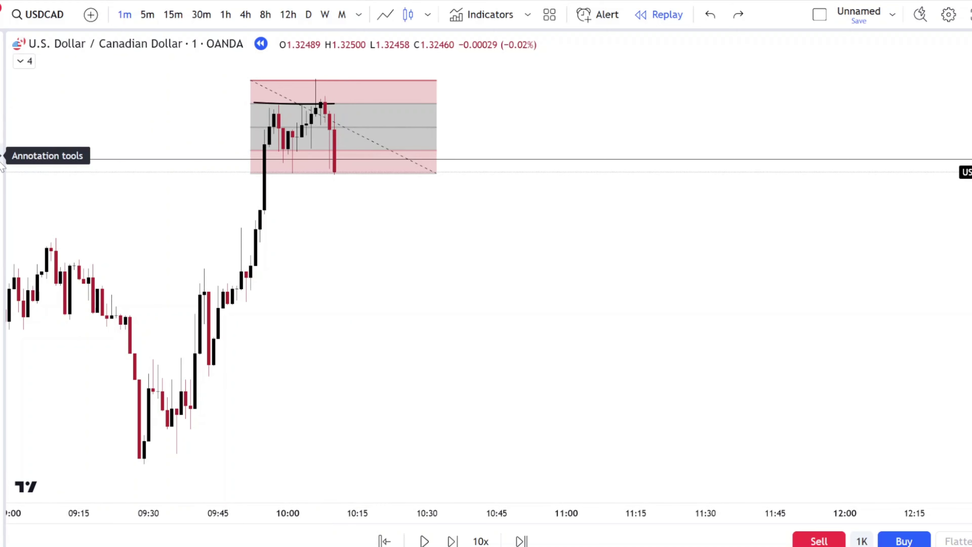
Step: Place a short position at 10:11 near the retracement's midpoint, with a stop of about 0.00030 and a target of about 0.00038
click(1, 208)
click(67, 241)
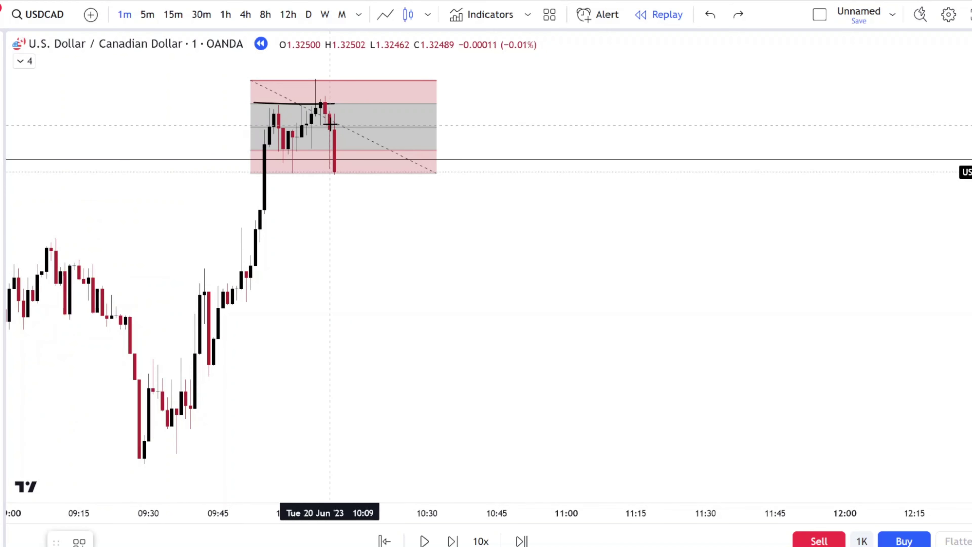
click(337, 125)
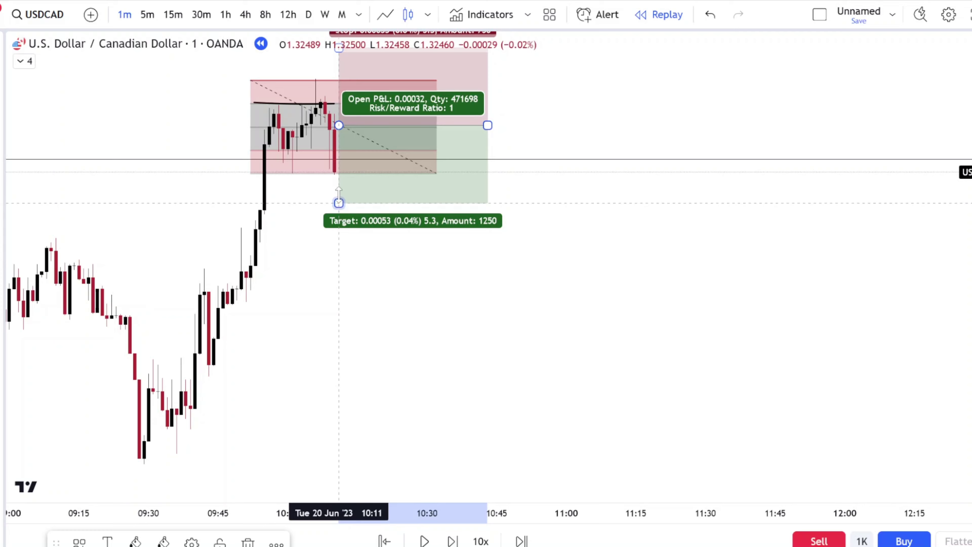
drag(339, 203, 339, 181)
scroll(347, 159, down, 2)
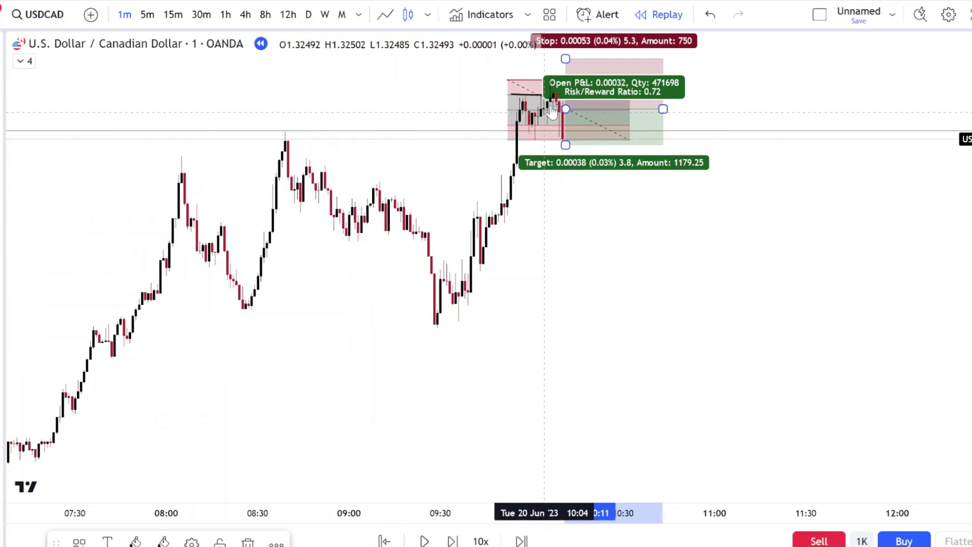
drag(565, 58, 565, 80)
scroll(315, 210, up, 5)
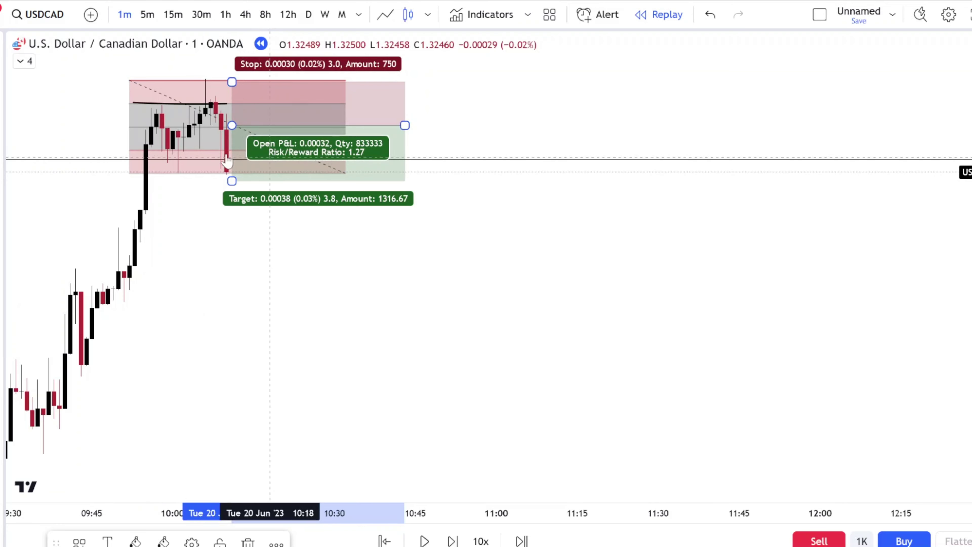
click(392, 284)
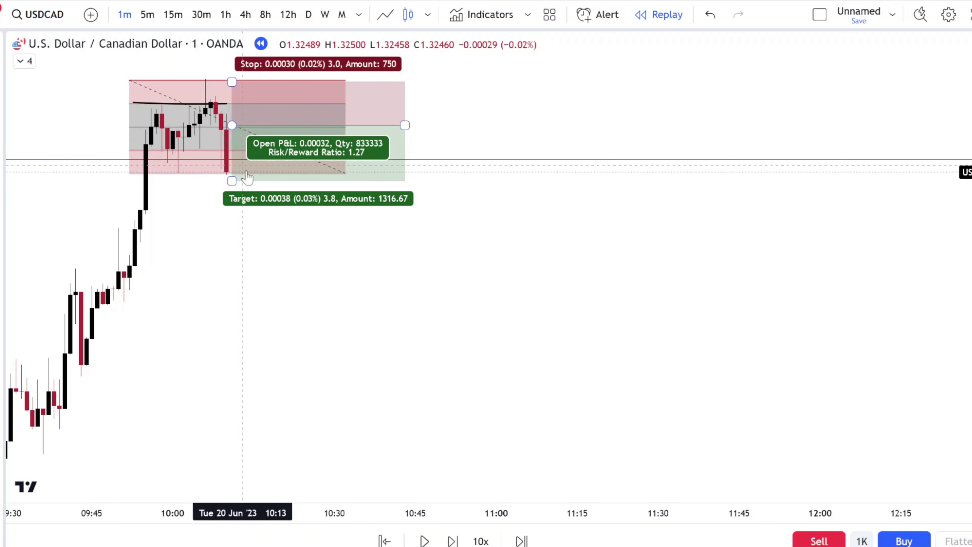
Step: Place a horizontal ray at the pullback low formed around 09:43, below the short position
scroll(258, 193, down, 2)
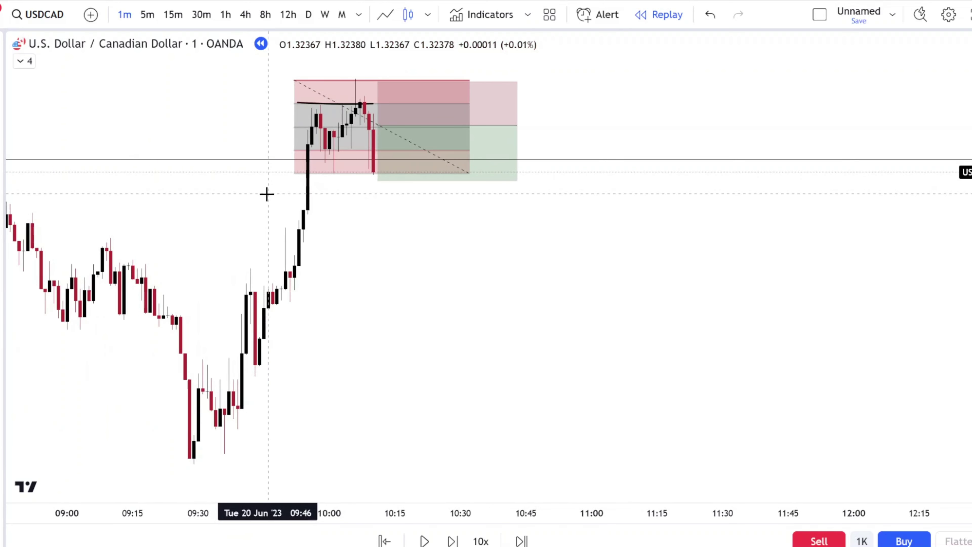
scroll(267, 195, down, 1)
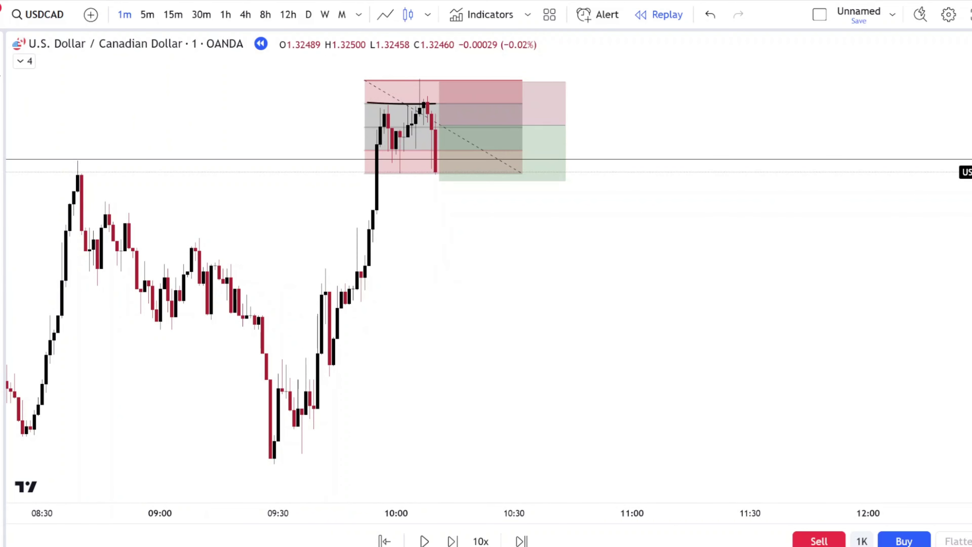
click(321, 373)
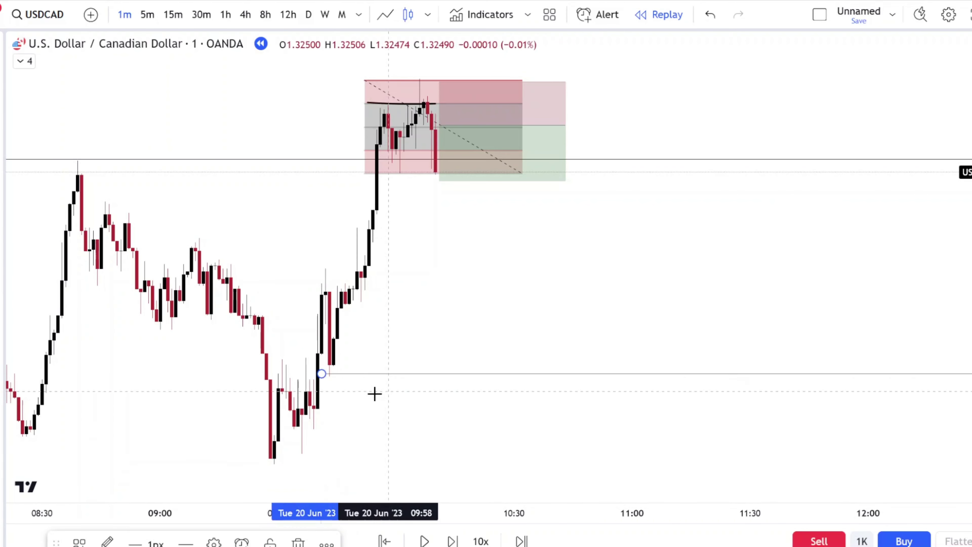
click(332, 356)
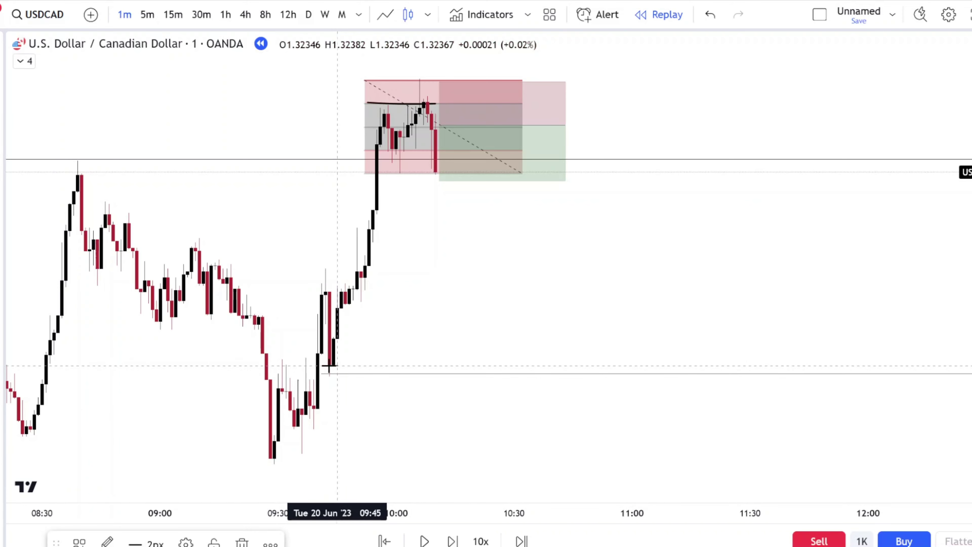
Step: Circle the 09:43 pullback low with the brush and sketch an expected drop from the last candle to its ray
drag(329, 360, 334, 364)
drag(436, 172, 467, 340)
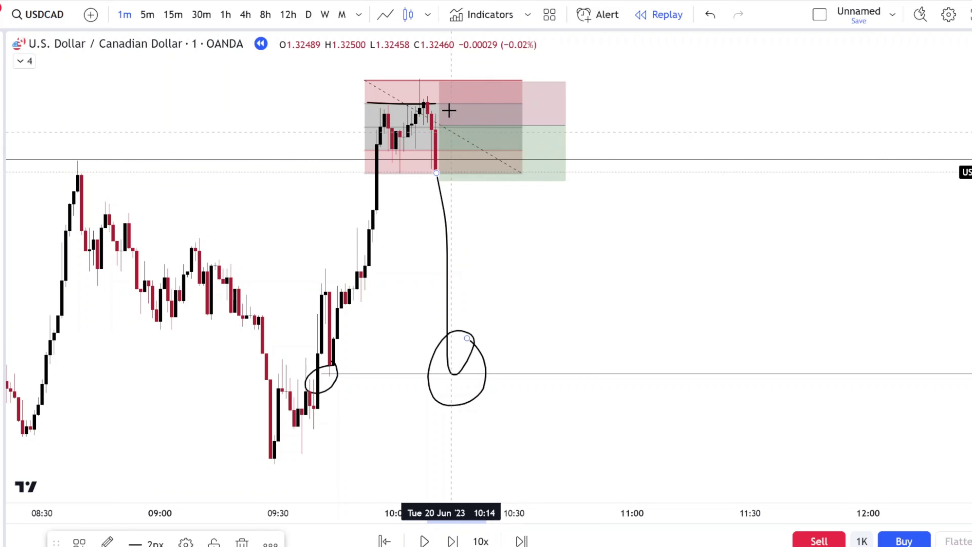
Step: Undo the brush marks, the horizontal ray and the short position, and remove the Fibonacci retracement
click(714, 17)
click(713, 17)
click(713, 17)
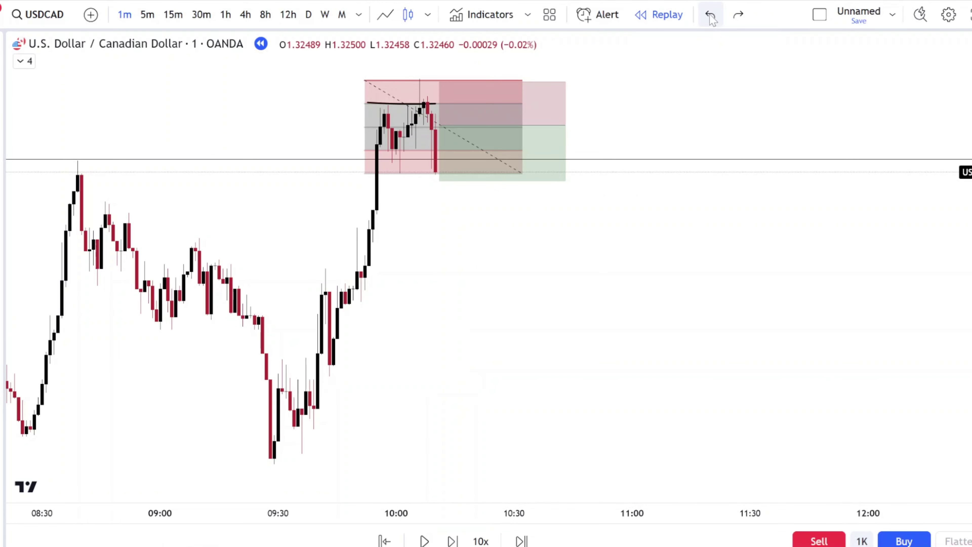
click(712, 17)
click(711, 17)
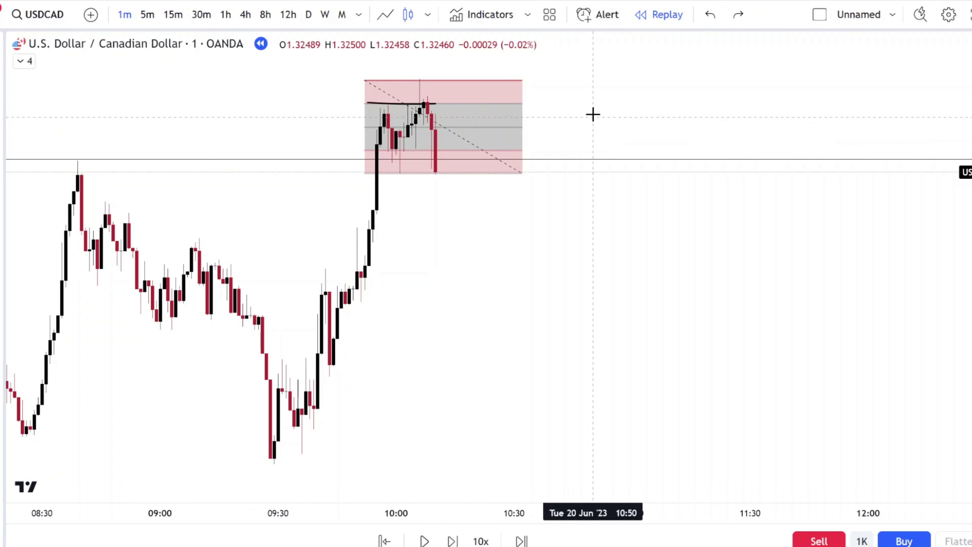
right_click(498, 80)
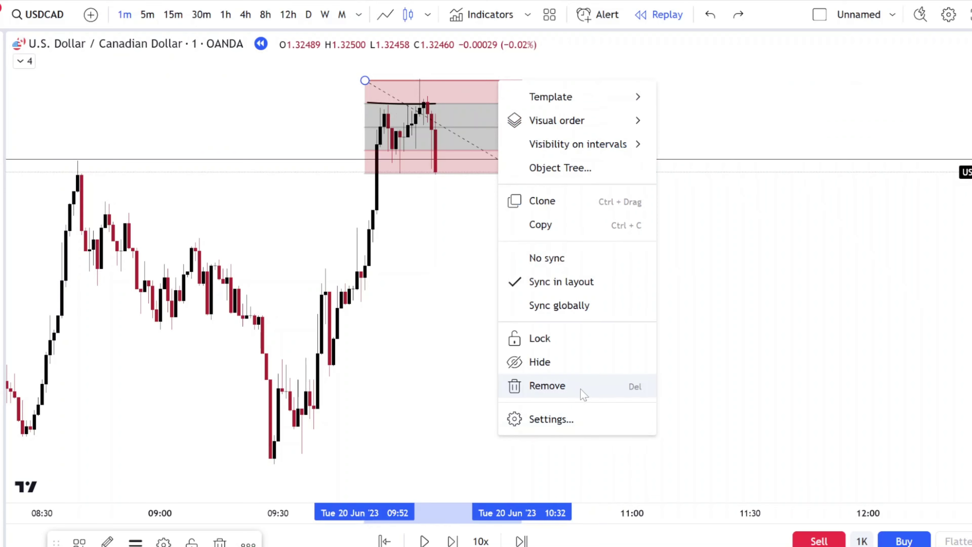
click(581, 386)
Step: Switch to the 1-hour chart and show the KZ Boxes indicator
click(226, 14)
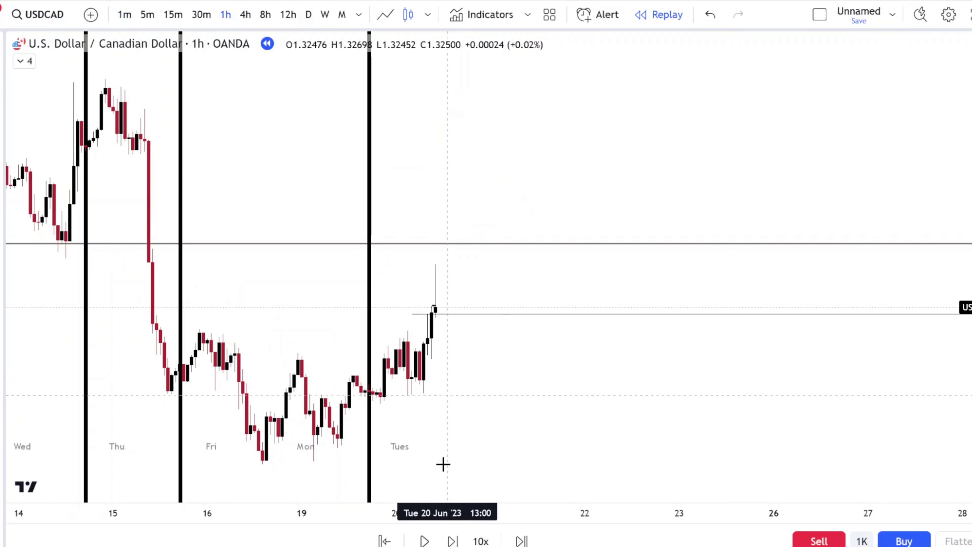
click(24, 61)
click(165, 97)
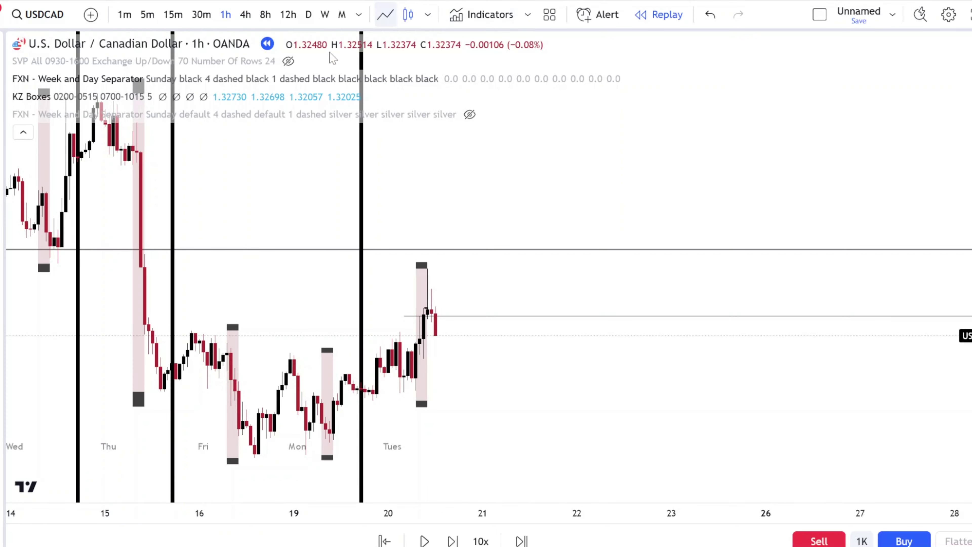
click(23, 132)
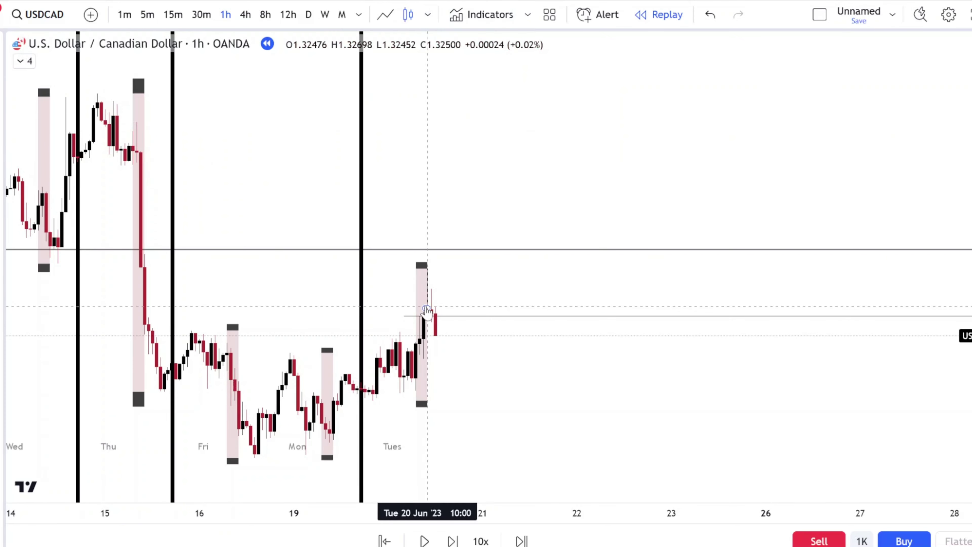
Step: Advance the 1-hour replay to the 09:00 candle on Wednesday 21 June
click(452, 541)
click(452, 541)
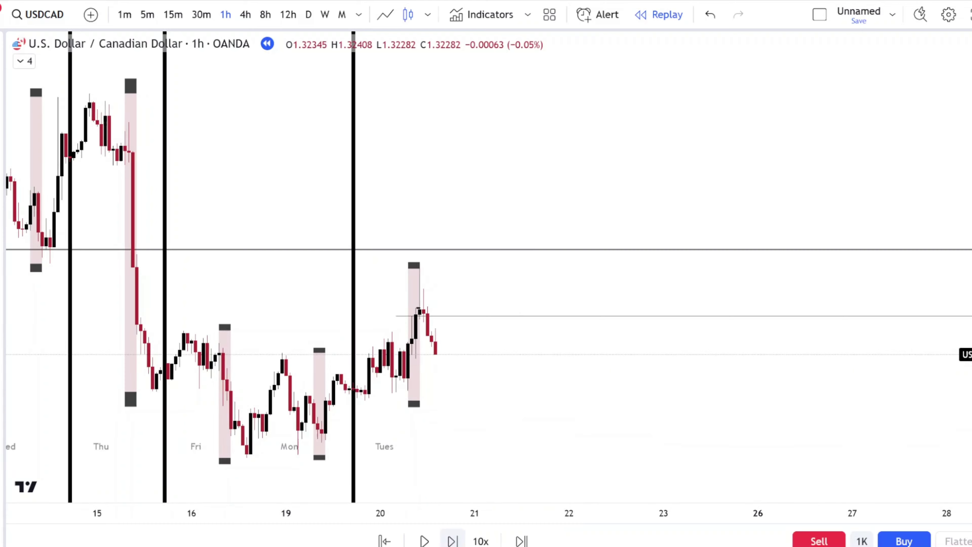
click(452, 540)
click(453, 540)
click(452, 541)
click(452, 540)
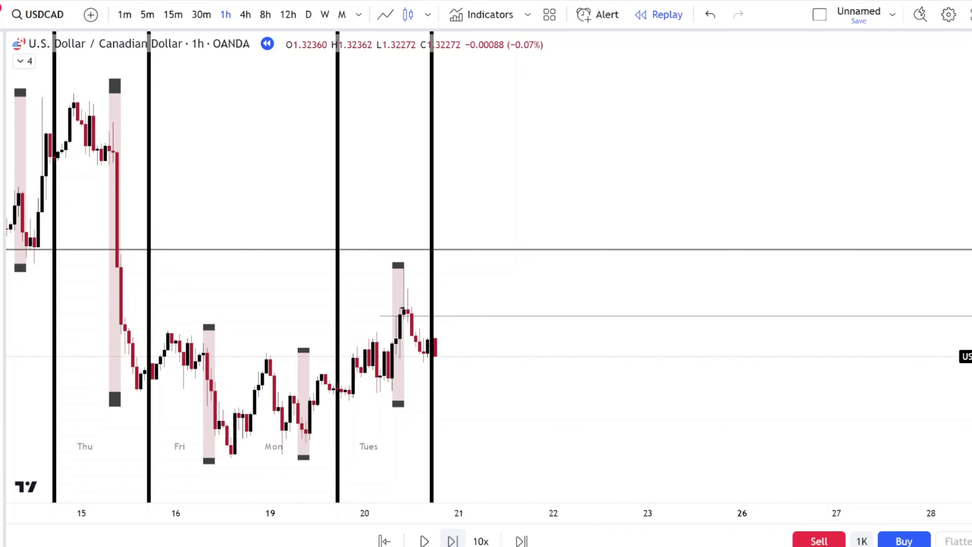
click(452, 541)
click(452, 540)
click(452, 540)
click(452, 541)
click(452, 541)
click(452, 541)
click(452, 541)
click(452, 540)
click(452, 540)
click(452, 541)
click(452, 540)
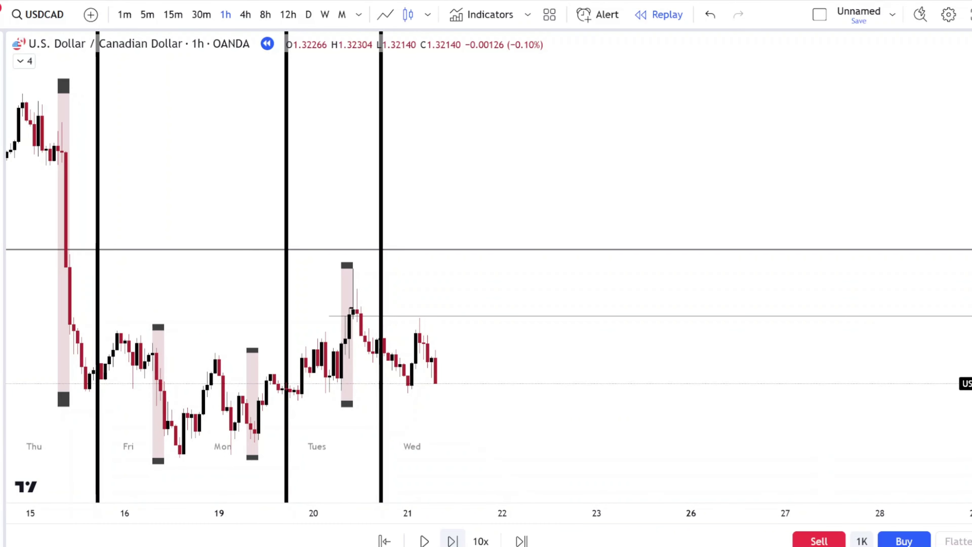
click(452, 541)
Step: Place a horizontal ray at Wednesday's overnight low, anchored at 19:00 on Tuesday 20 June
scroll(483, 429, down, 2)
scroll(499, 419, up, 5)
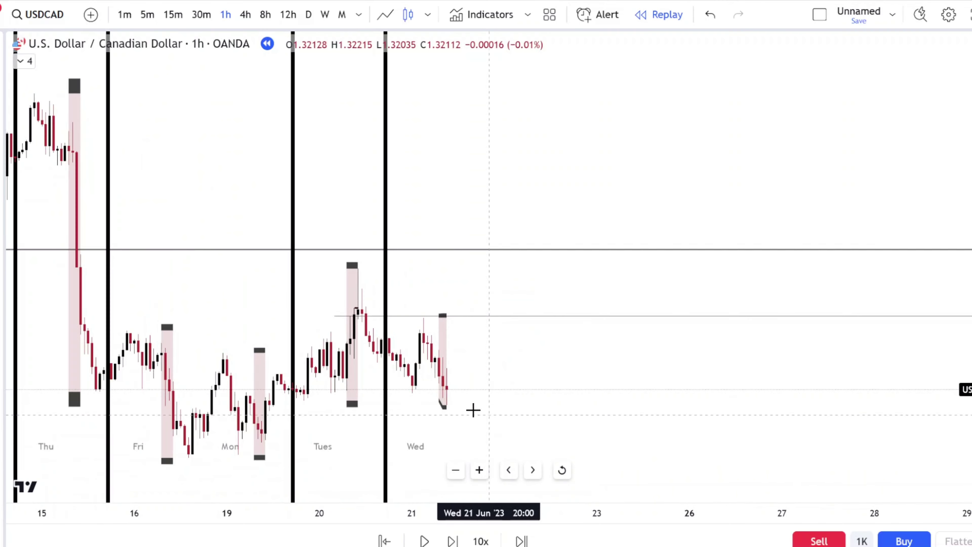
scroll(265, 354, down, 1)
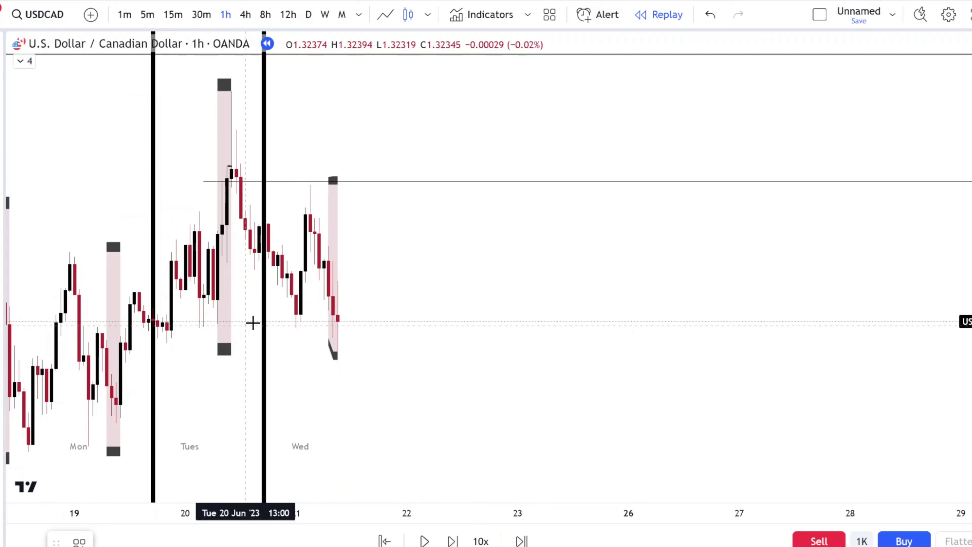
key(alt+j)
scroll(366, 344, down, 4)
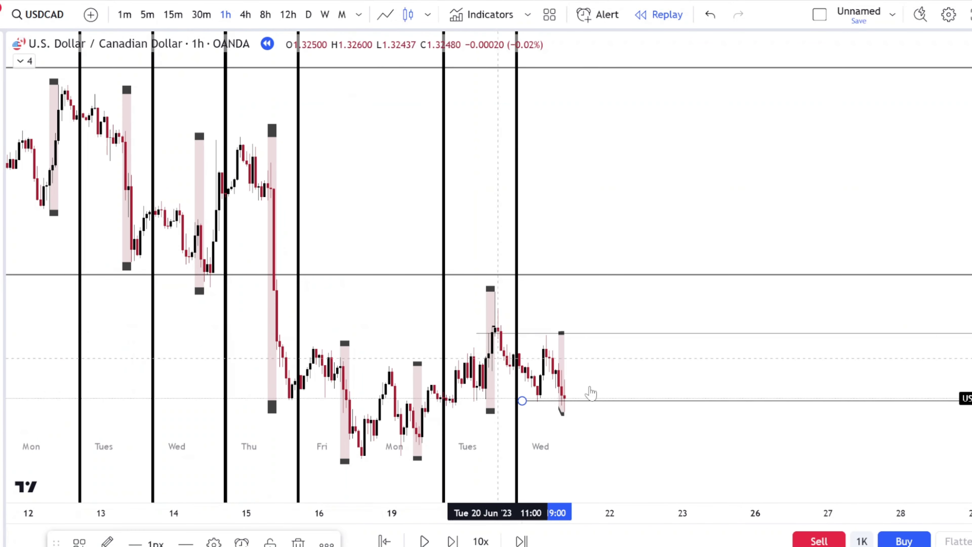
Step: Examine price around the new ray on the 15-minute chart and return to the 1-hour chart
scroll(588, 391, up, 3)
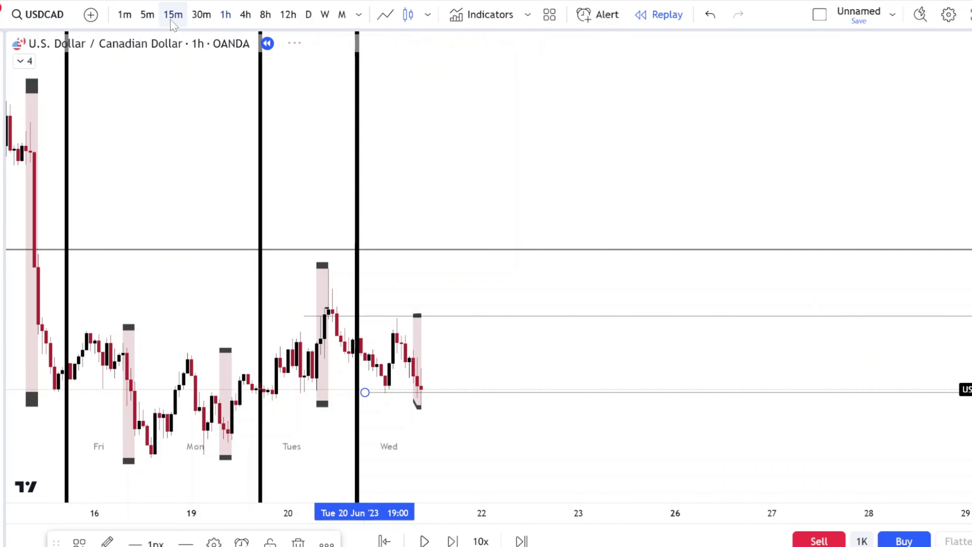
click(172, 16)
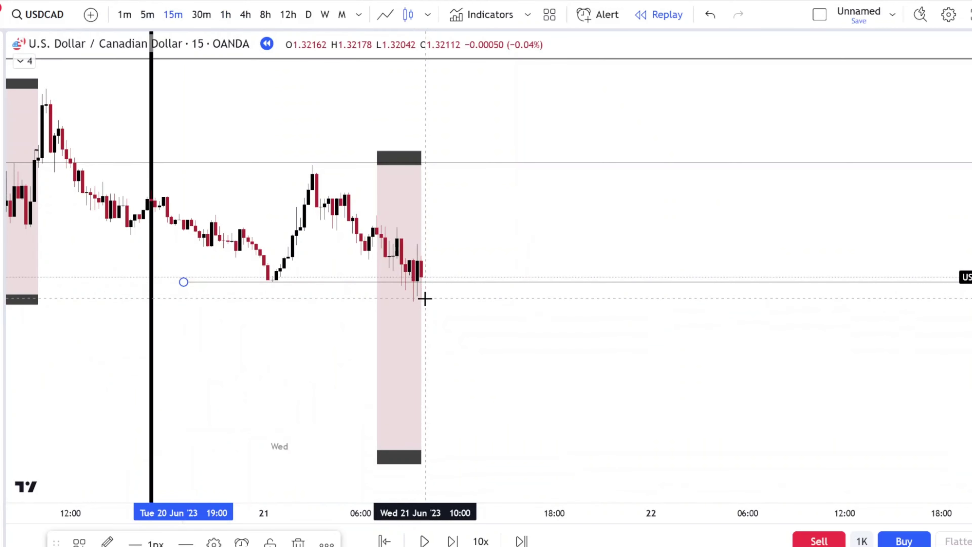
scroll(424, 298, down, 2)
click(226, 16)
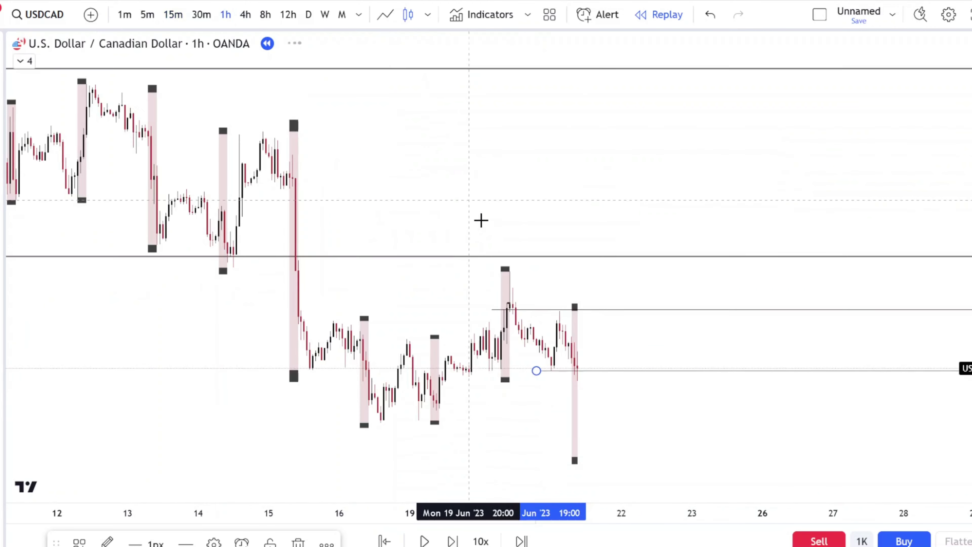
scroll(409, 312, up, 2)
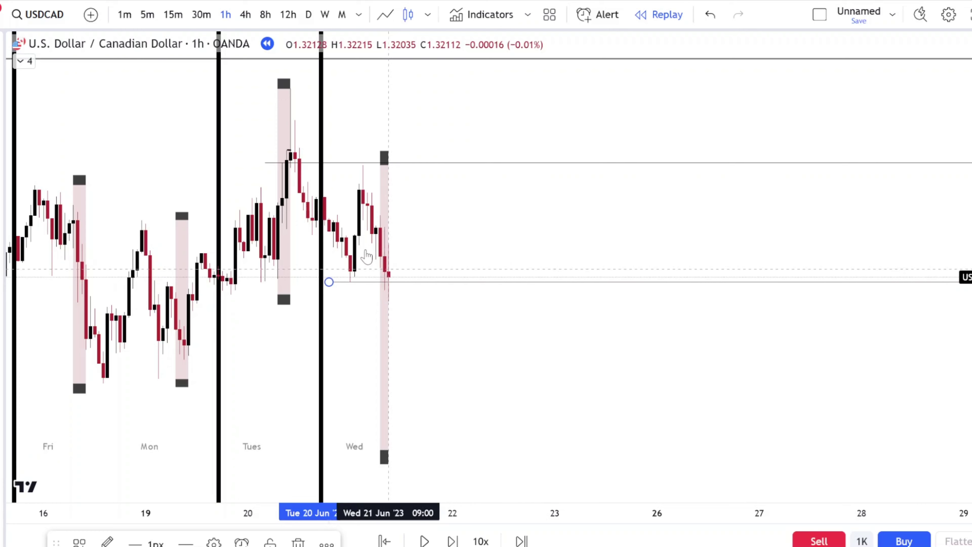
click(382, 267)
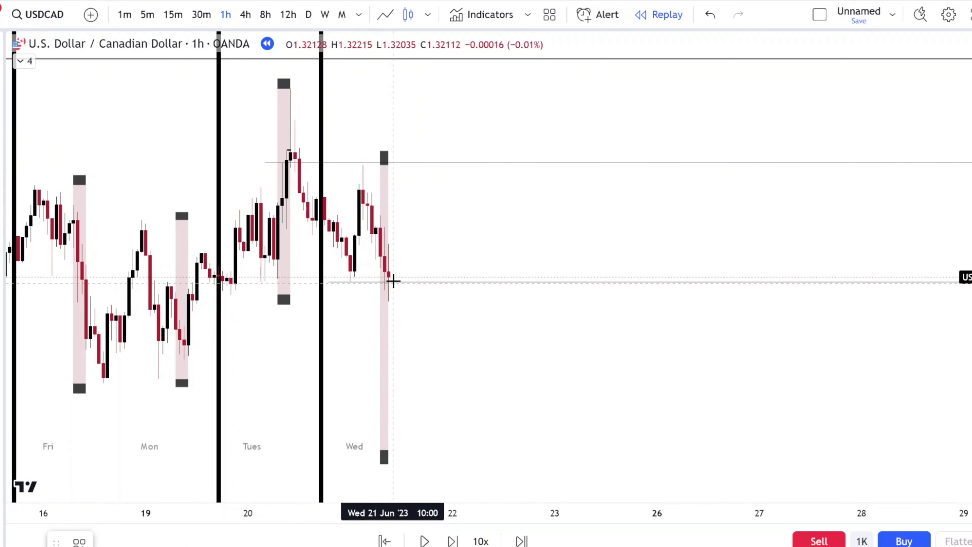
Step: Brush a circle and expected drop at Wednesday's latest candles plus lines at Tuesday's and Monday's lows, and undo the marks
mouse_move(390, 279)
mouse_down()
mouse_move(363, 295)
mouse_move(379, 269)
mouse_up()
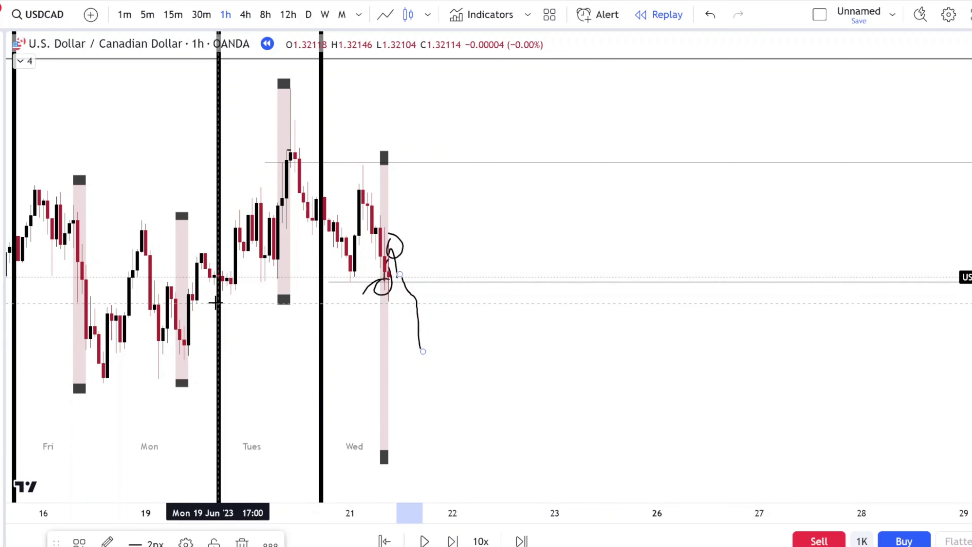
drag(221, 295, 431, 297)
mouse_move(171, 361)
mouse_down()
mouse_move(395, 371)
mouse_move(400, 360)
mouse_up()
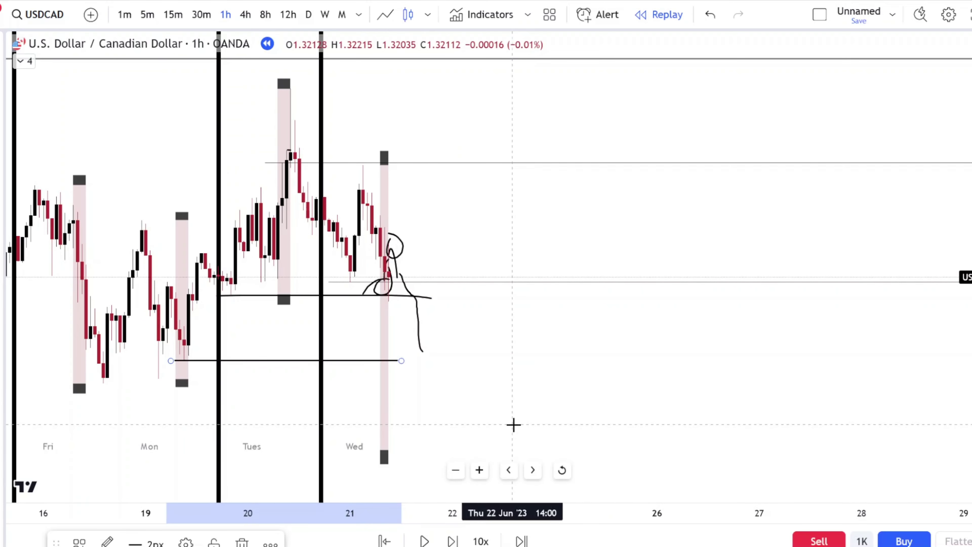
click(709, 14)
click(709, 15)
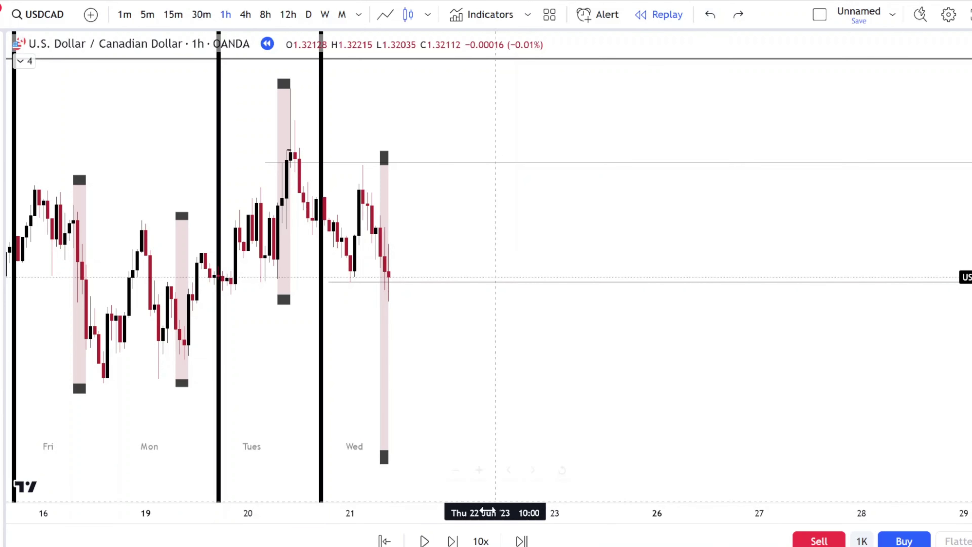
Step: Advance the 1-hour replay to the 03:00 candle on Thursday 22 June
click(453, 539)
click(454, 539)
click(454, 540)
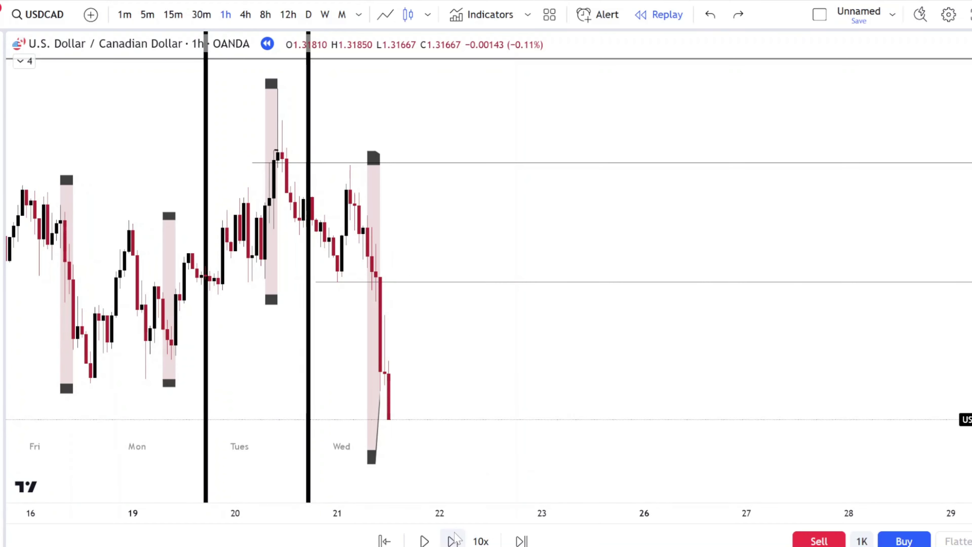
click(454, 539)
click(455, 538)
click(456, 537)
click(456, 537)
click(458, 536)
click(458, 534)
click(459, 529)
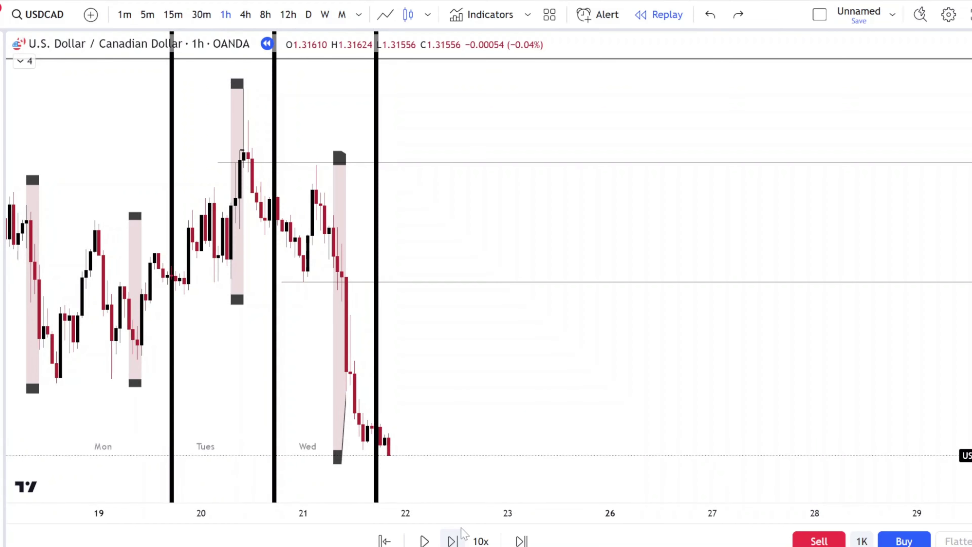
click(459, 529)
click(459, 530)
click(459, 529)
click(459, 529)
click(459, 530)
click(459, 529)
Step: On the 4-hour chart, remove all drawings and box the mid-June price range with a rectangle from 15 to about 29 June
scroll(414, 445, down, 6)
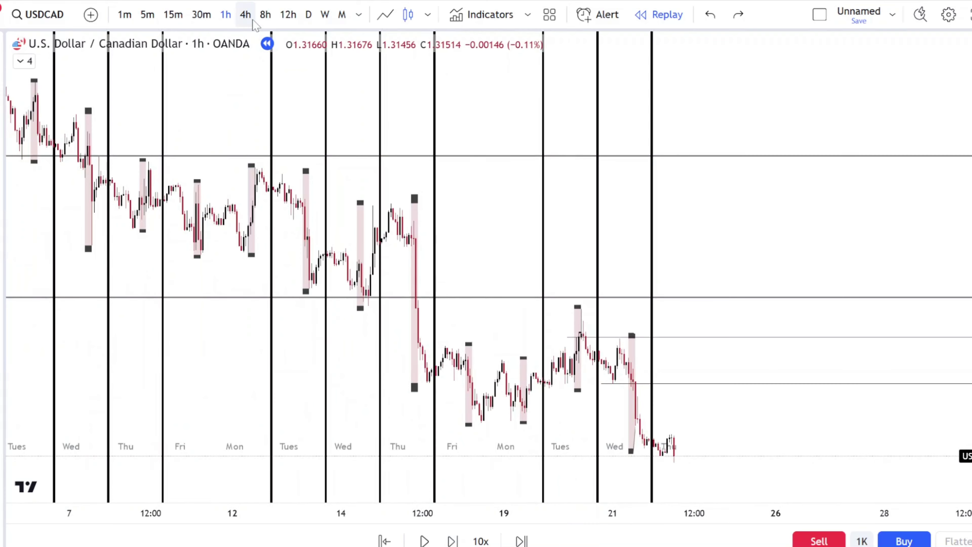
click(245, 15)
scroll(553, 343, up, 5)
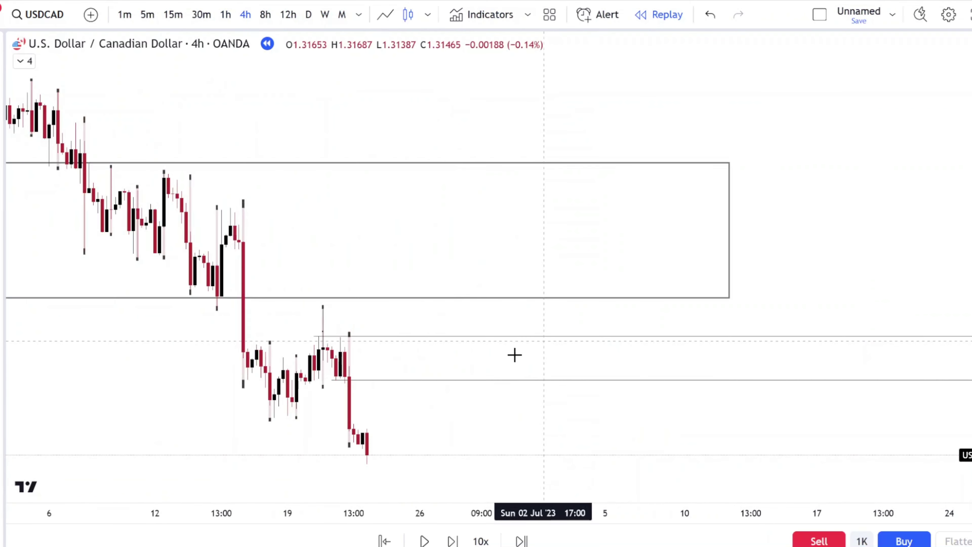
scroll(367, 379, down, 2)
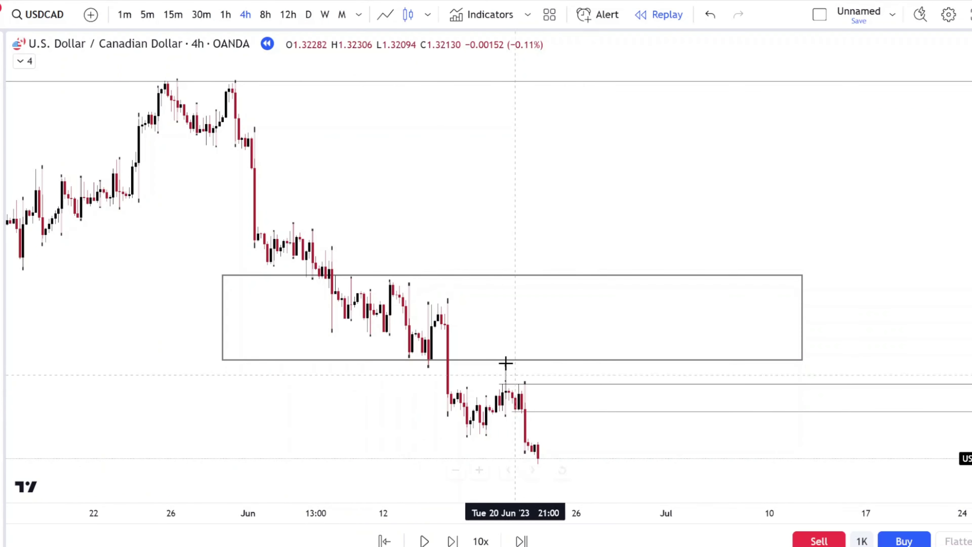
right_click(529, 226)
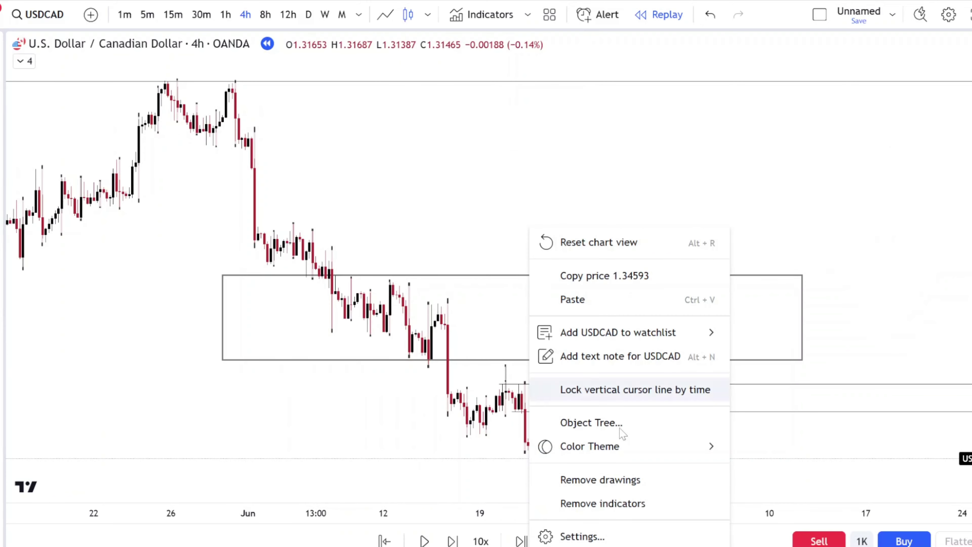
click(627, 477)
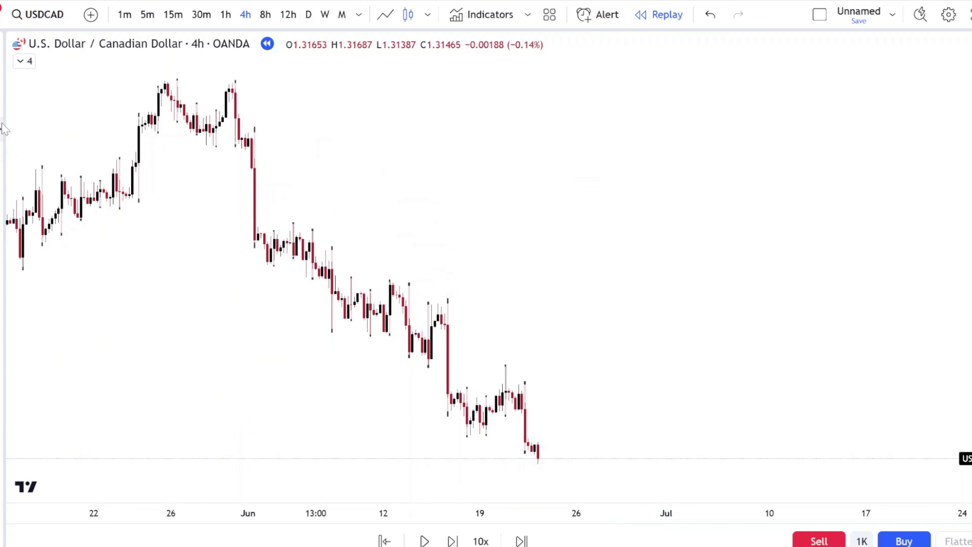
key(alt+shift+r)
drag(447, 433, 638, 364)
Step: Hide the black week and day separator and examine the rectangle in the wider trend on the 12-hour and daily charts
click(265, 14)
click(287, 15)
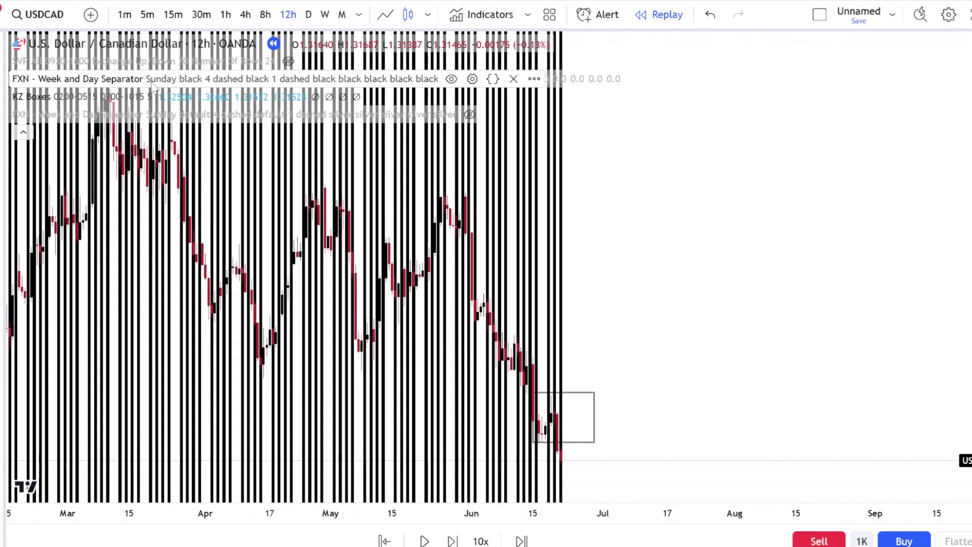
click(451, 79)
scroll(524, 268, down, 8)
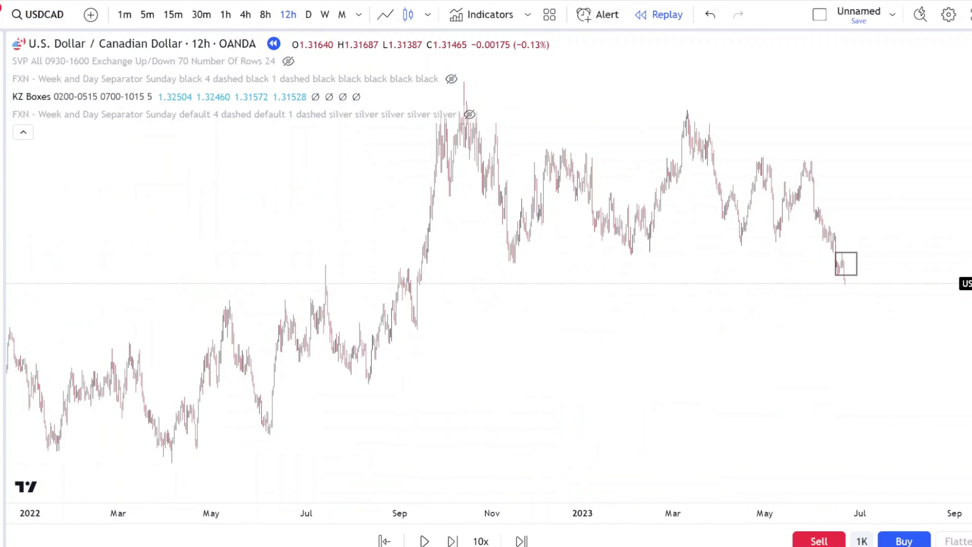
click(308, 15)
scroll(399, 316, down, 2)
Step: Return to the 1-hour chart and show the black week and day separator again
click(245, 14)
click(225, 14)
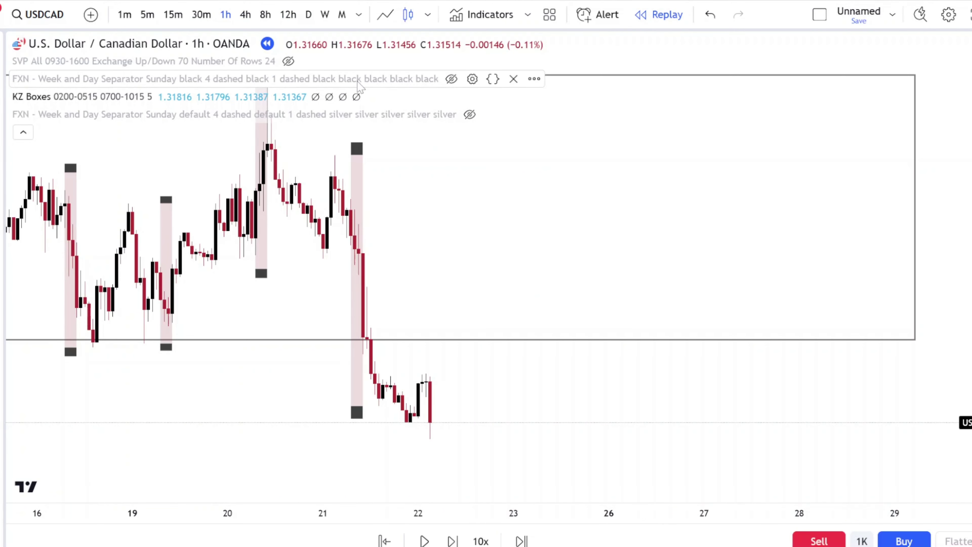
click(451, 79)
click(23, 132)
Step: Advance the 1-hour replay to the 13:00 candle on Thursday 22 June
scroll(564, 303, down, 3)
click(451, 539)
scroll(397, 406, up, 3)
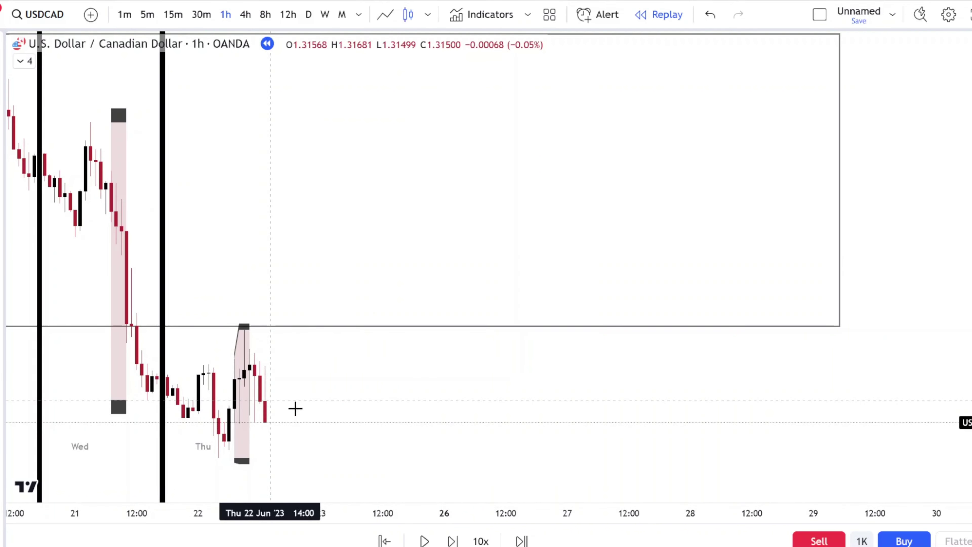
Step: Circle Thursday's session high at the rectangle's lower edge with the brush
scroll(398, 471, down, 3)
scroll(401, 468, up, 1)
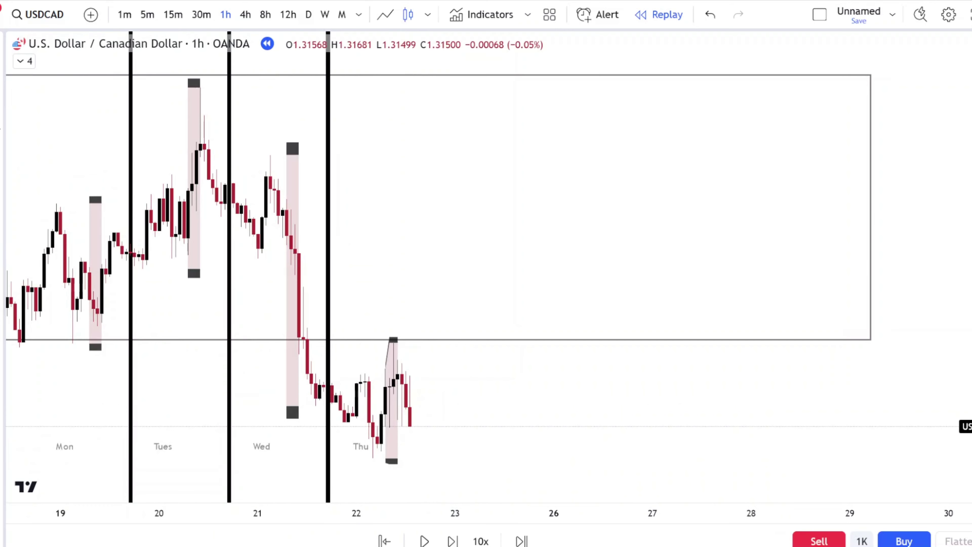
click(1, 134)
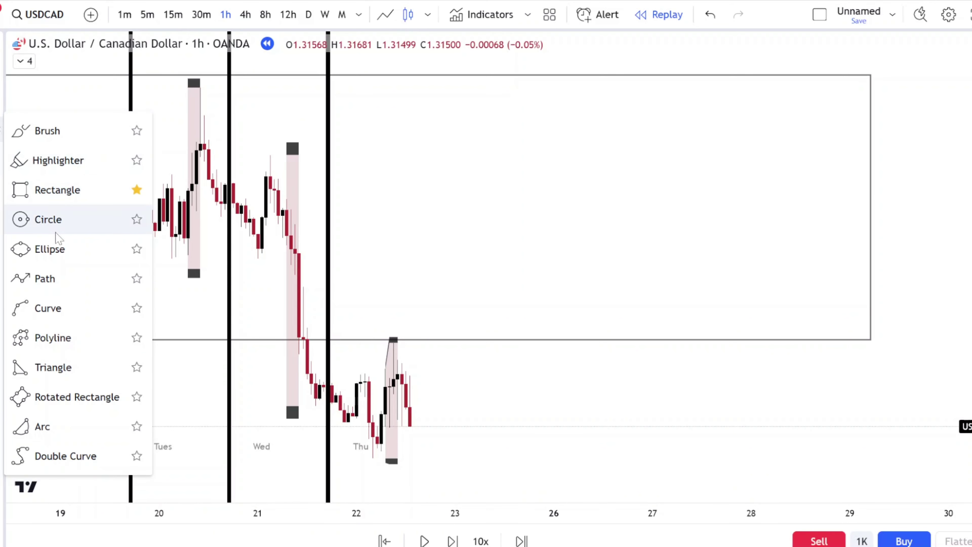
click(38, 139)
drag(375, 348, 414, 349)
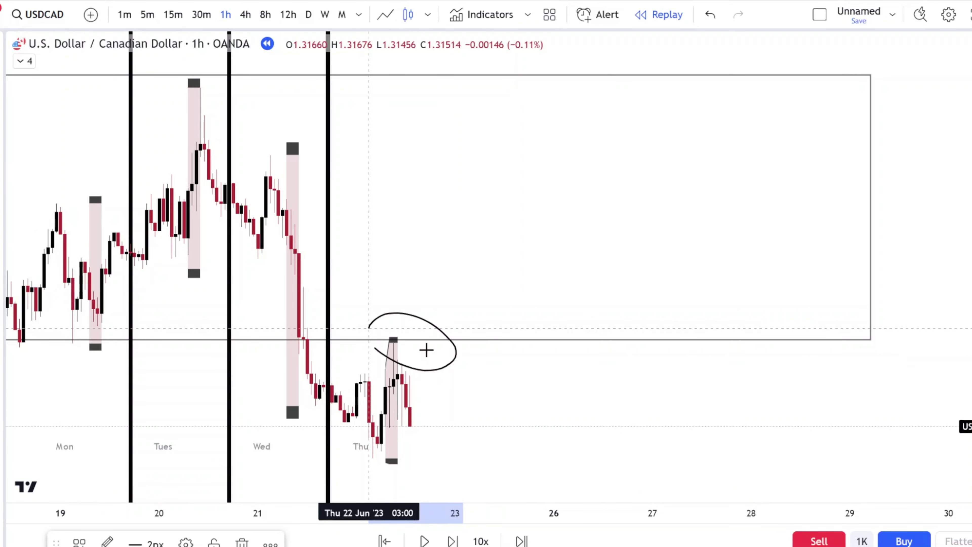
Step: Sketch brush strokes for the possible price path ahead of the latest Thursday candle, and clear the brush marks
mouse_move(410, 422)
mouse_down()
mouse_move(441, 445)
mouse_move(475, 376)
mouse_move(528, 332)
mouse_up()
drag(508, 366, 521, 483)
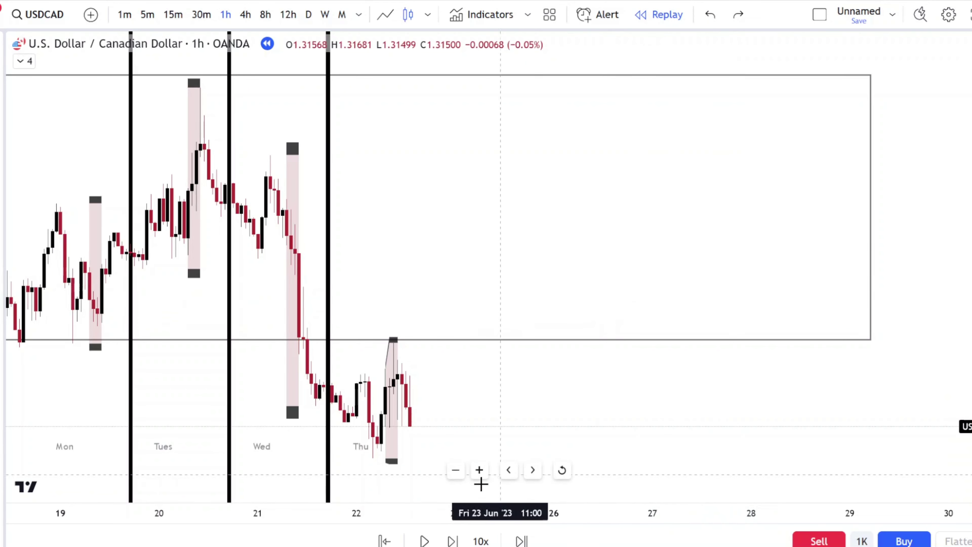
Step: Advance the 1-hour replay to the 01:00 candle on Friday 23 June and check it against the mid-June rectangle
click(453, 540)
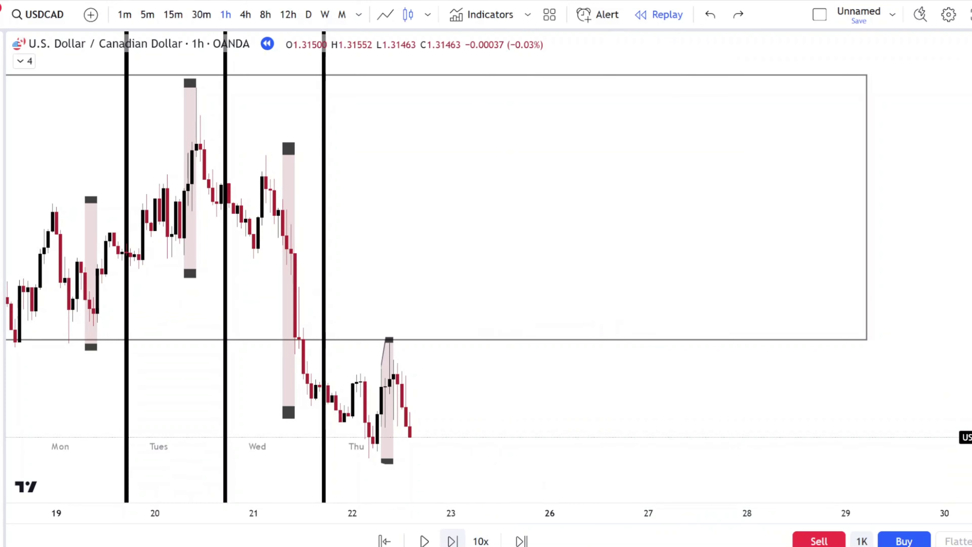
click(462, 540)
click(462, 540)
click(462, 540)
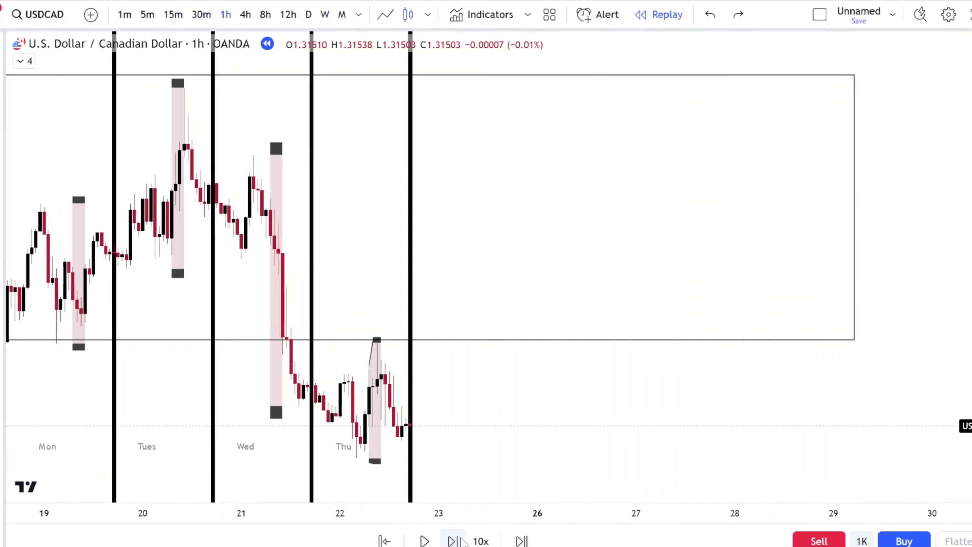
click(462, 540)
click(461, 540)
click(462, 540)
click(462, 540)
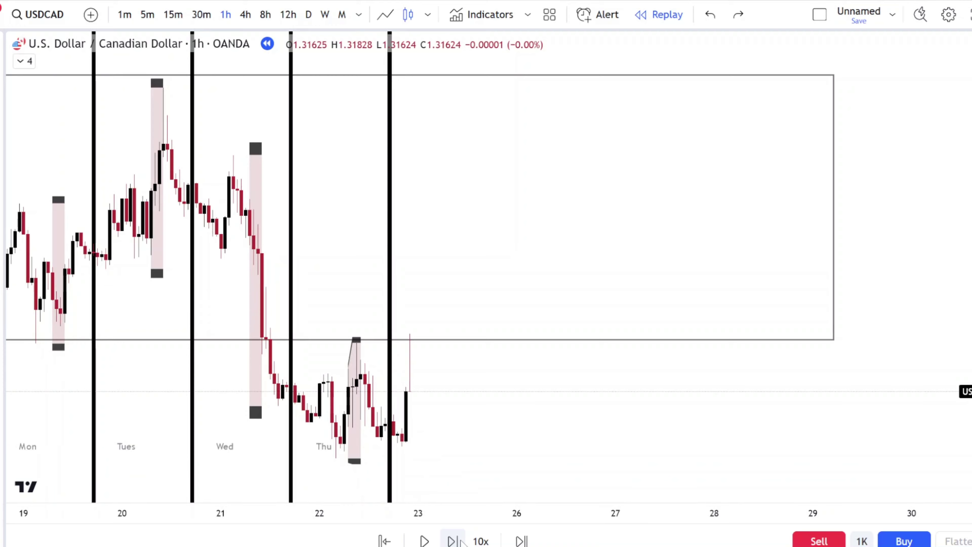
click(462, 540)
click(462, 539)
click(462, 539)
scroll(433, 387, down, 3)
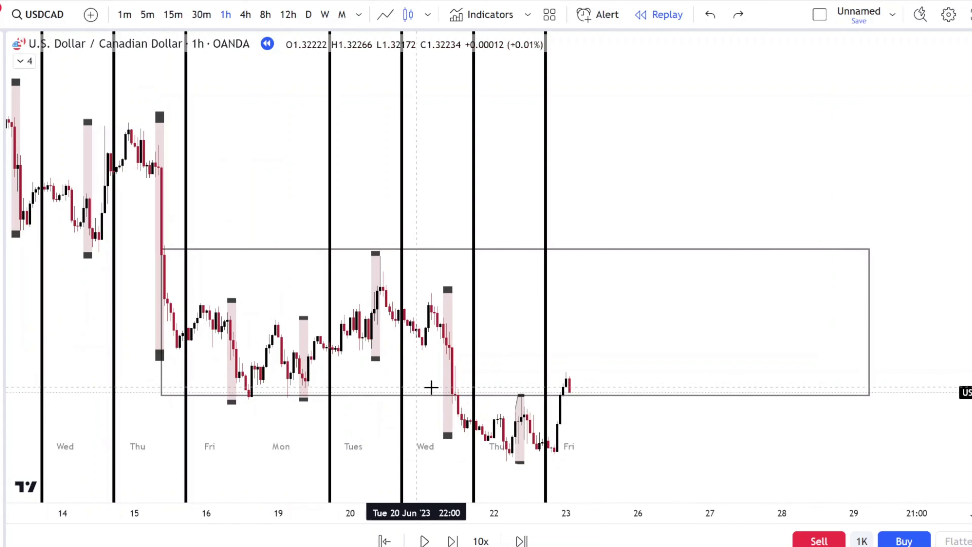
scroll(497, 400, up, 3)
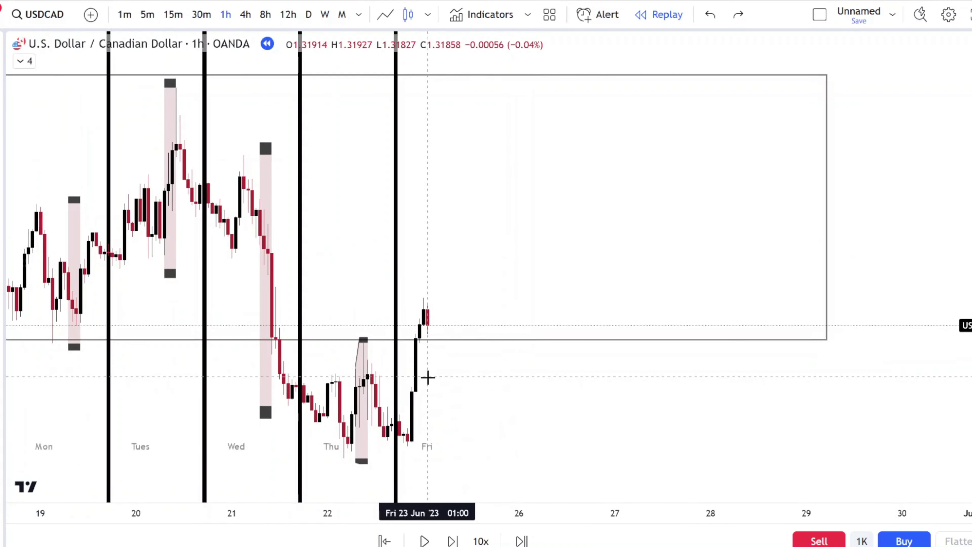
Step: Advance the 1-hour replay to the 08:00 candle inside Friday 23 June's session
click(452, 538)
click(452, 538)
click(452, 537)
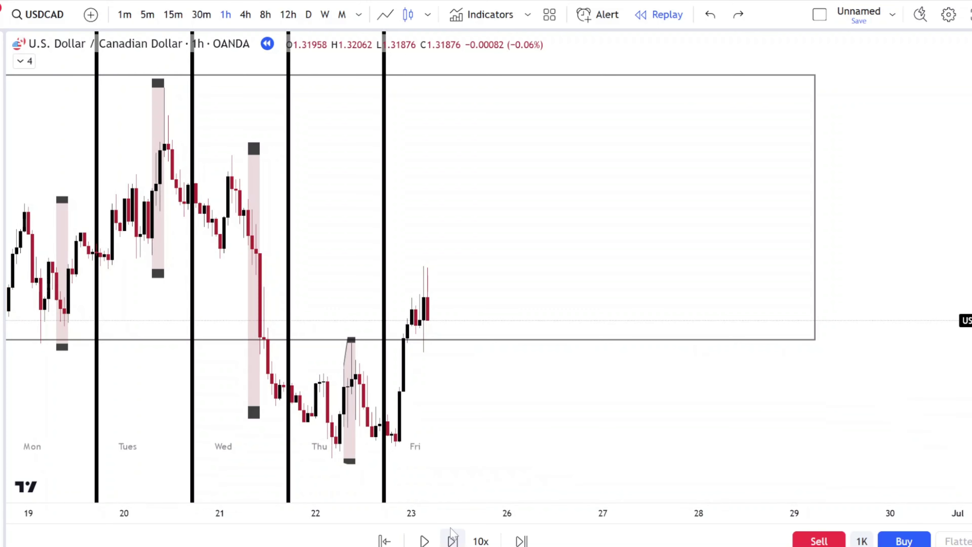
click(451, 537)
click(453, 530)
click(453, 530)
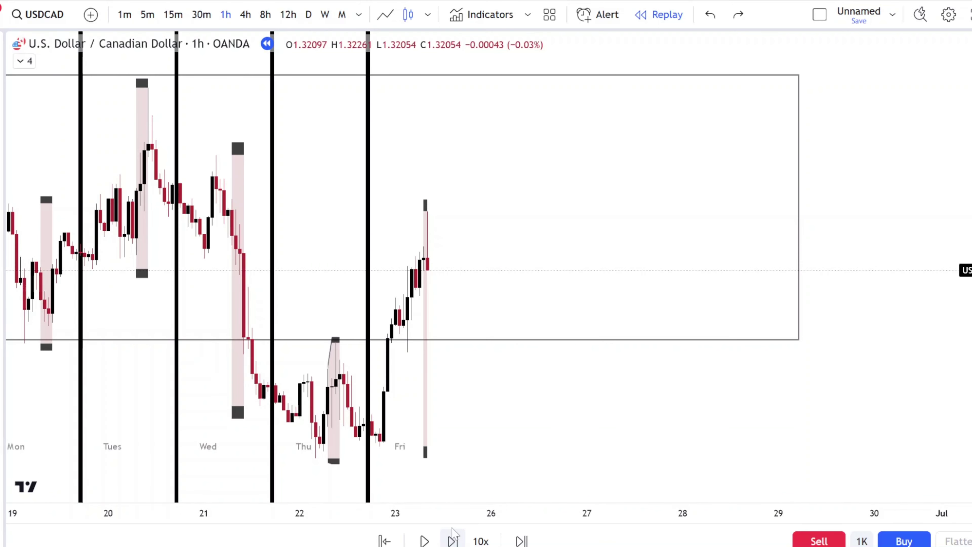
key(shift+Right)
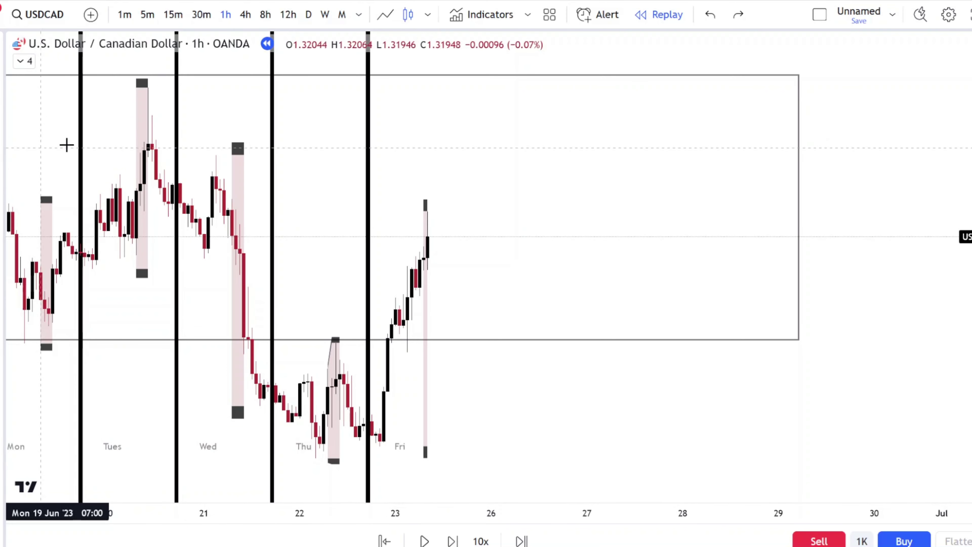
Step: Check Friday's session on the 15-minute chart, and advance the 1-hour replay to the 09:00 candle
click(172, 15)
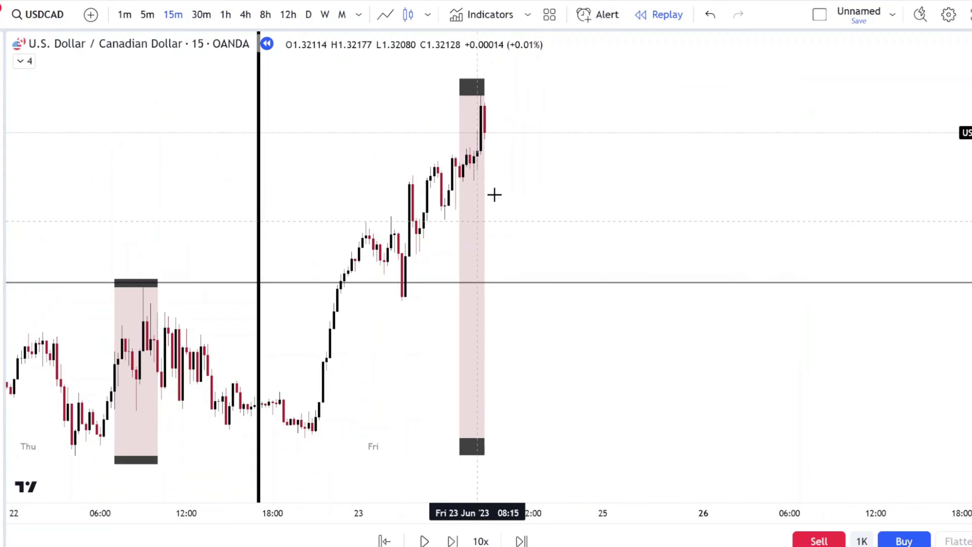
click(226, 16)
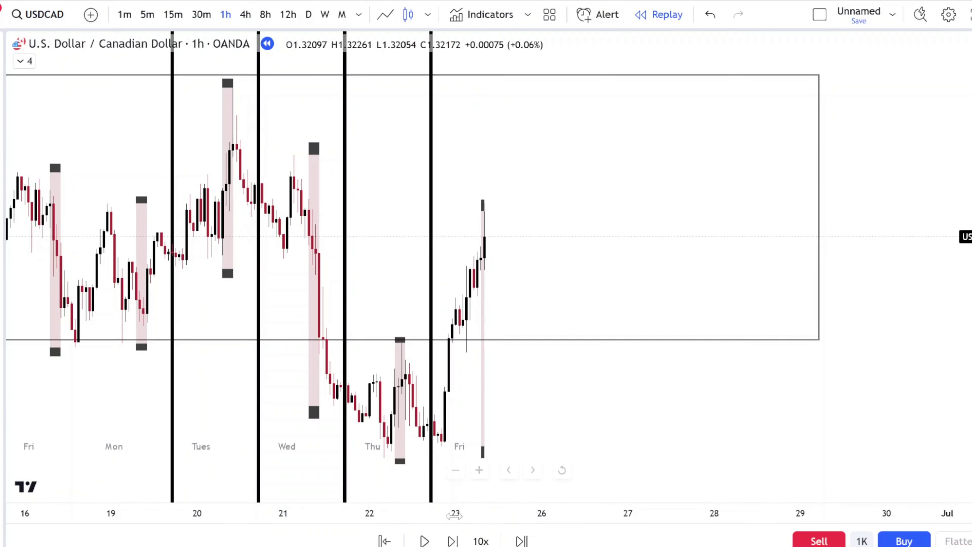
click(452, 540)
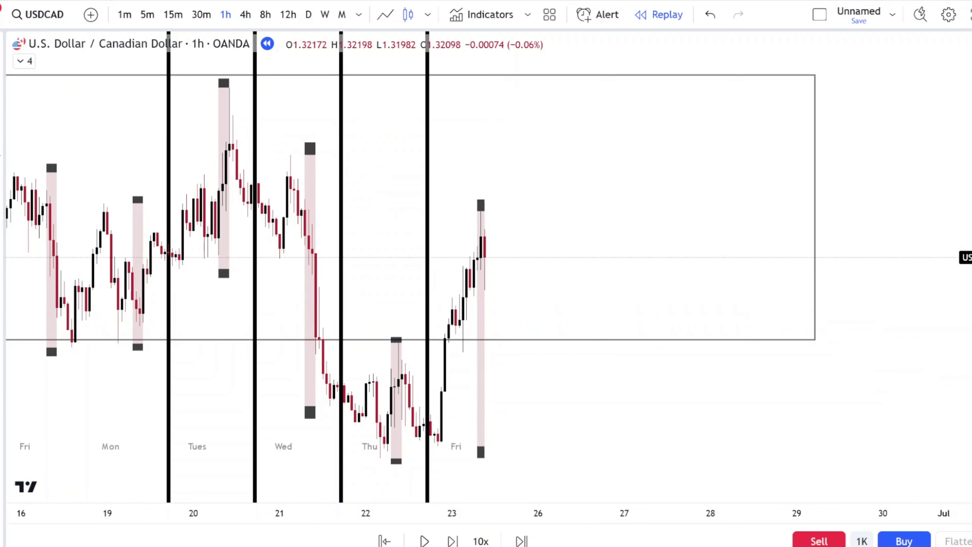
Step: Mark Friday's session high with a small rectangle from 04:00 to about 13:00
click(2, 130)
click(58, 189)
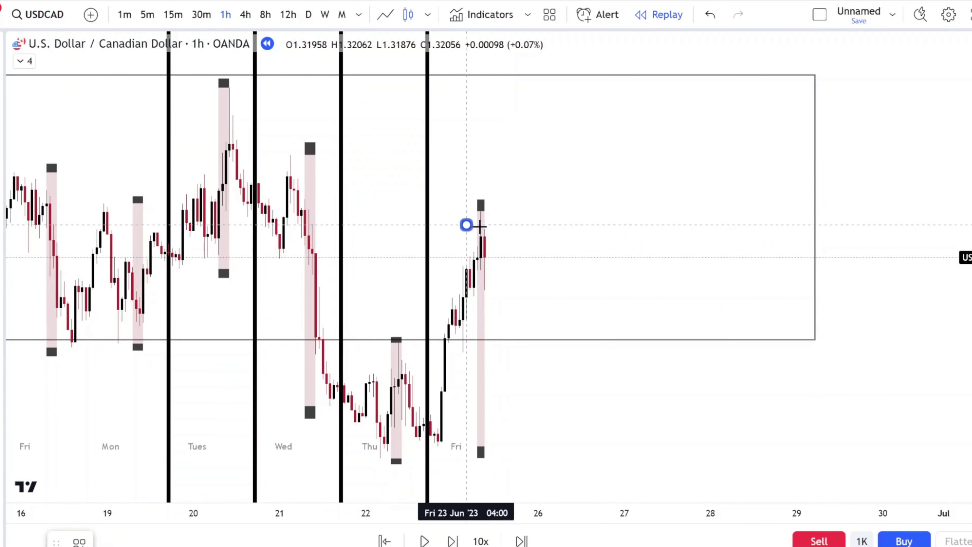
mouse_move(465, 225)
mouse_down()
mouse_move(480, 191)
mouse_move(499, 202)
mouse_up()
click(495, 186)
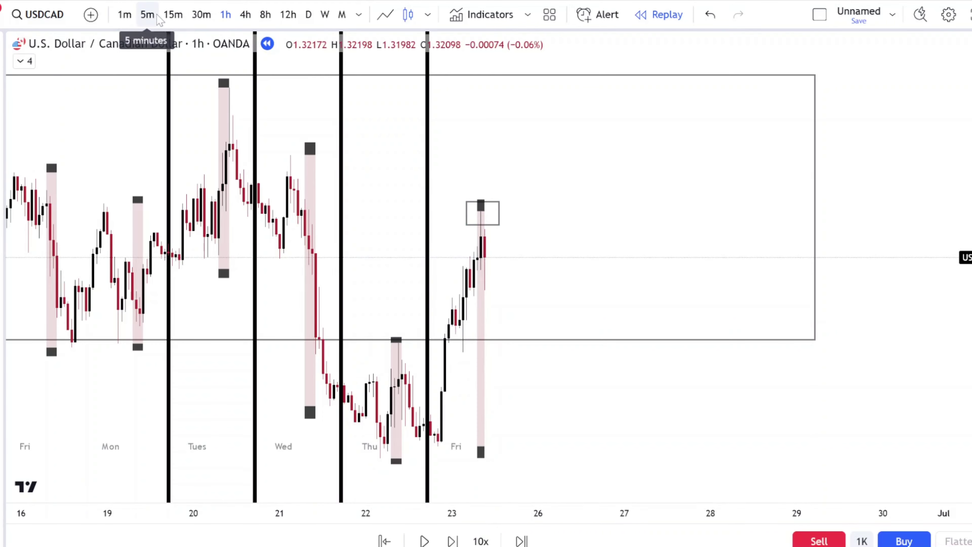
Step: Examine Friday's session high and the small rectangle around it on the 5-minute chart
click(147, 16)
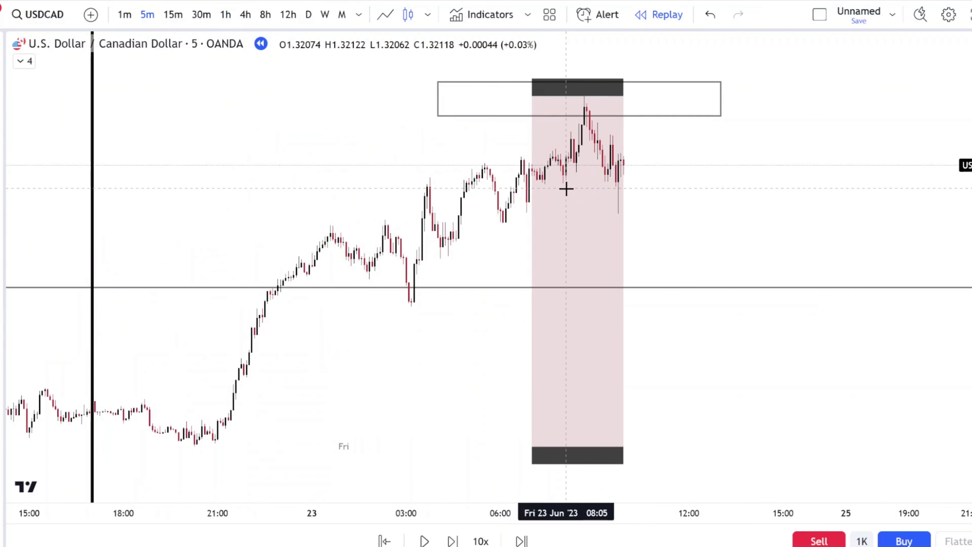
scroll(569, 201, up, 8)
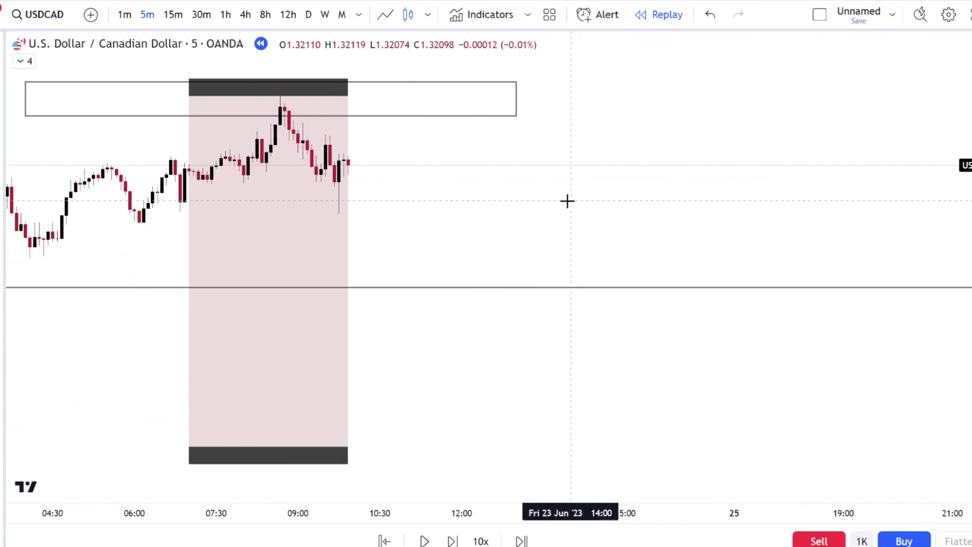
scroll(377, 212, down, 4)
scroll(378, 211, down, 4)
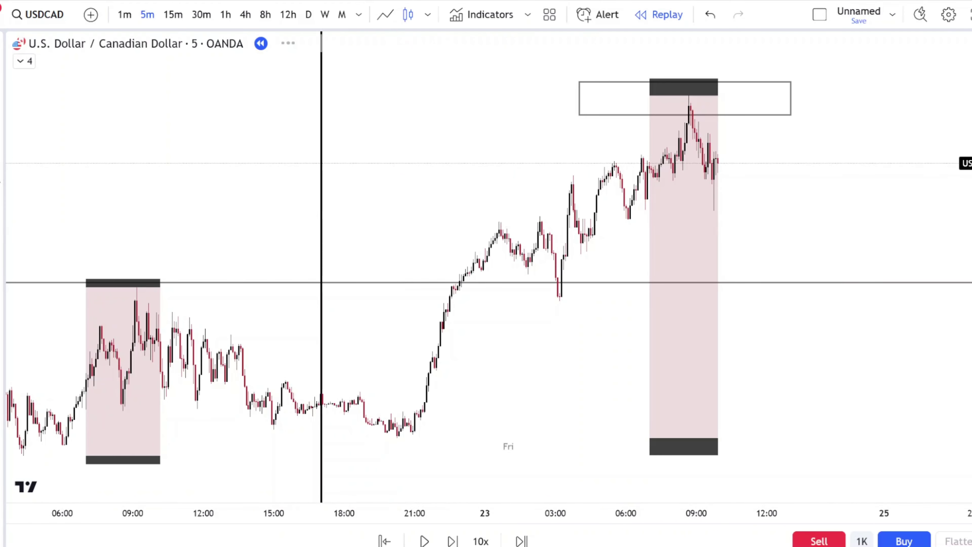
Step: Circle the lower edge of Friday's session box and Thursday evening's low near 21:00 with the brush
click(2, 133)
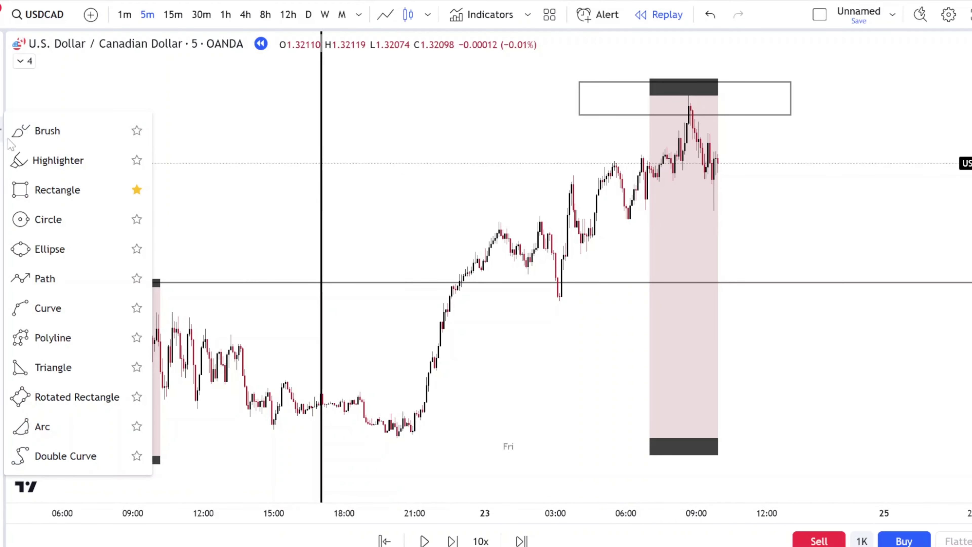
click(57, 140)
mouse_move(701, 423)
mouse_down()
mouse_move(729, 429)
mouse_move(697, 398)
mouse_up()
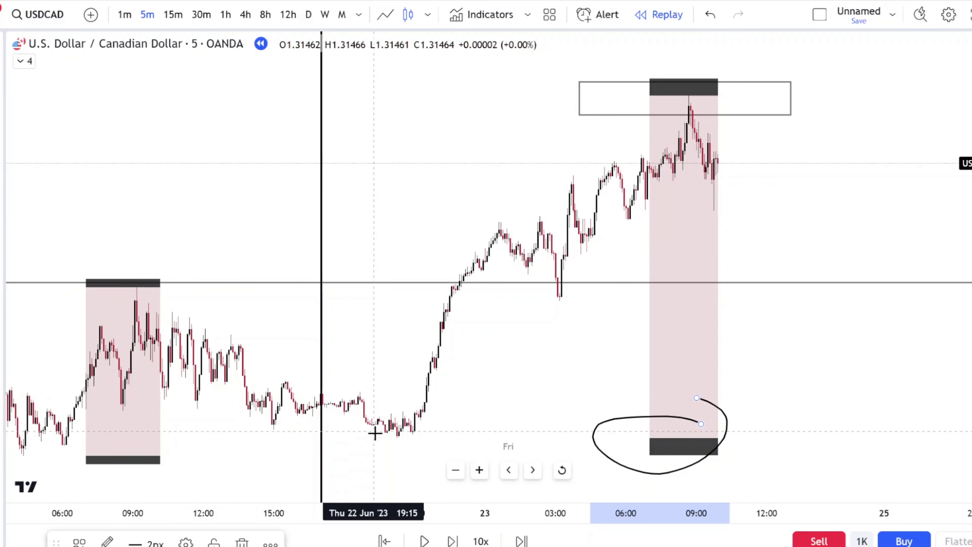
mouse_move(411, 434)
mouse_down()
mouse_move(378, 436)
mouse_move(393, 434)
mouse_move(388, 452)
mouse_up()
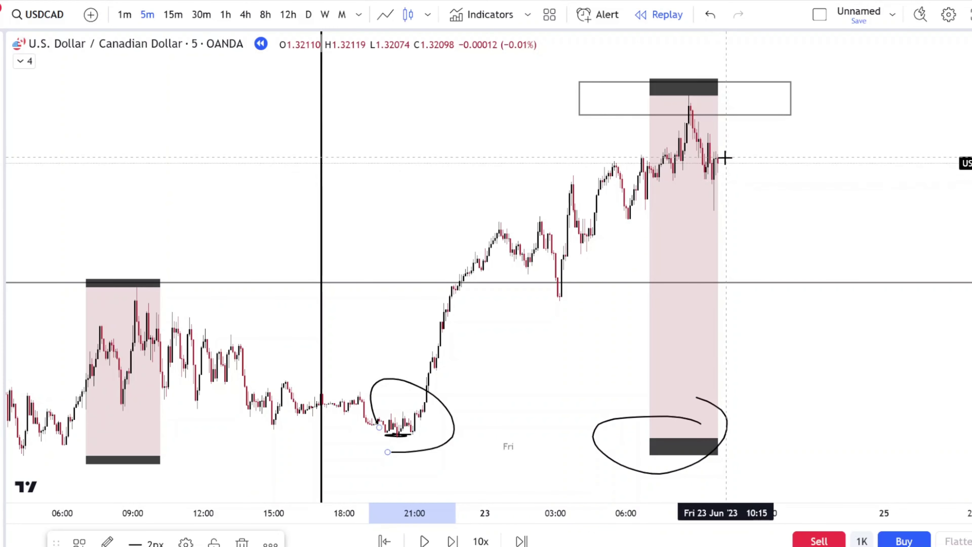
Step: Sketch a falling price path from the latest 5-minute candle and undo the brush marks
mouse_move(720, 163)
mouse_down()
mouse_move(772, 220)
mouse_move(781, 279)
mouse_move(798, 275)
mouse_up()
click(709, 14)
click(710, 15)
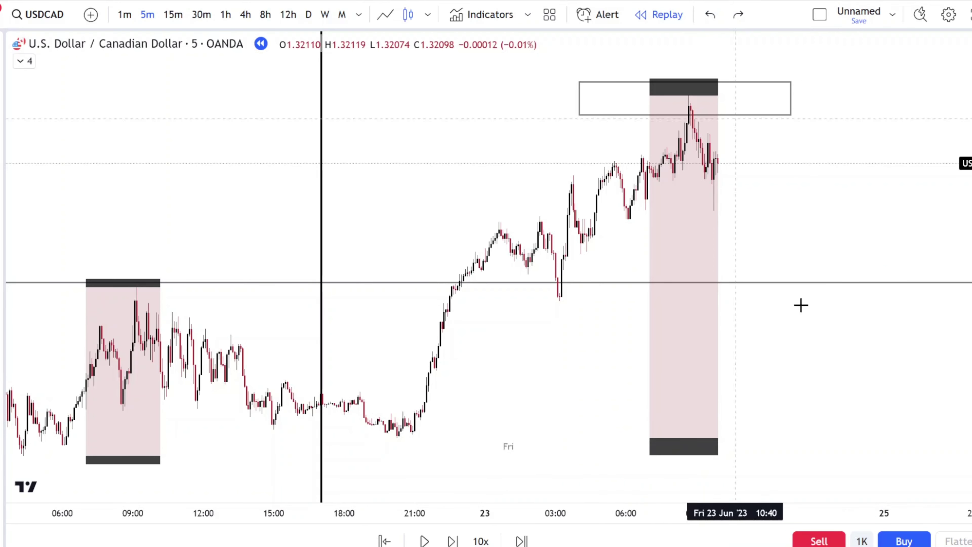
Step: Draw a horizontal ray on the 1-minute chart from 09:47 along the highs just before 10:00
scroll(800, 304, up, 3)
click(124, 17)
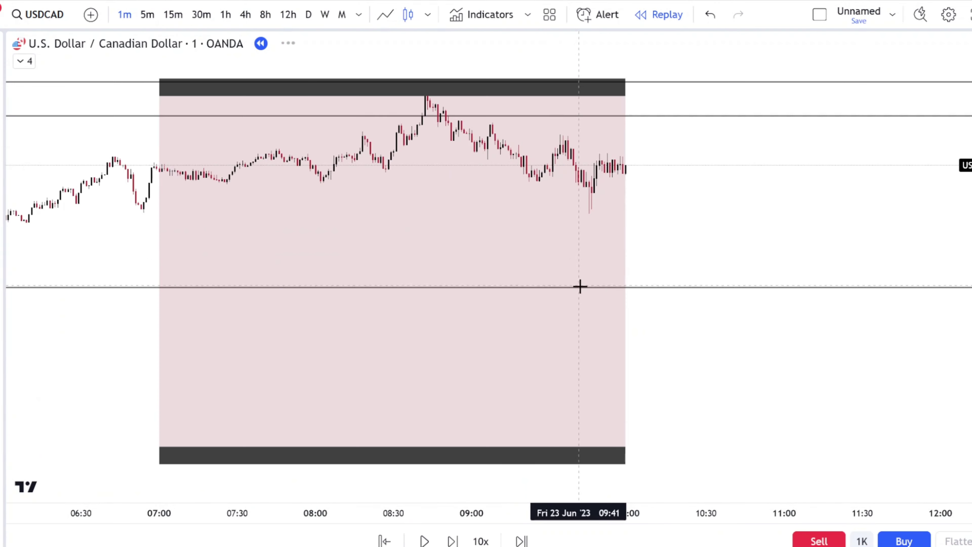
scroll(579, 286, up, 3)
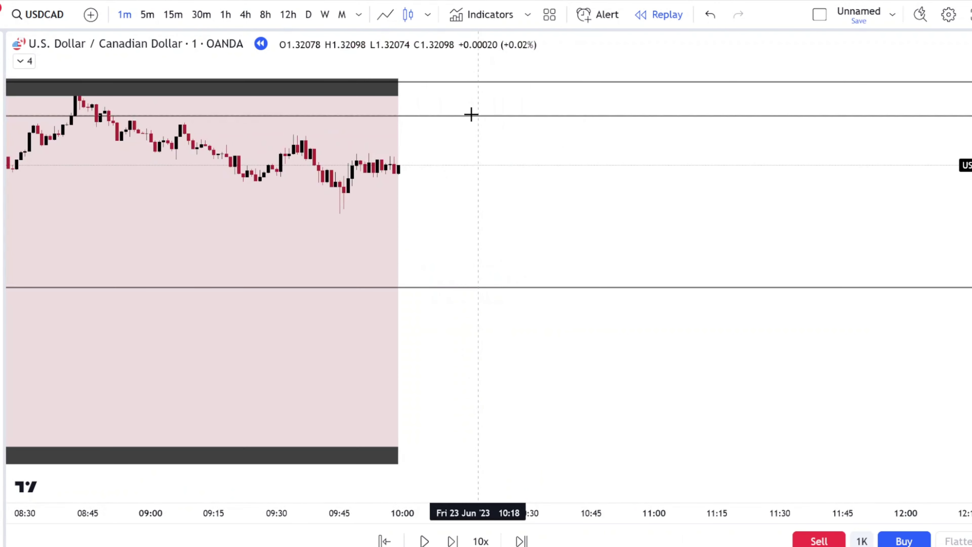
click(348, 153)
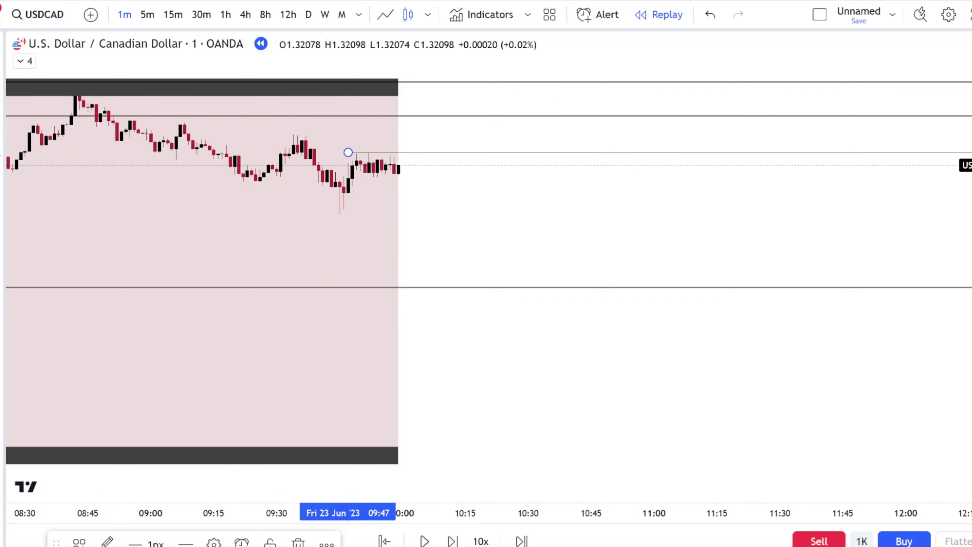
Step: Sketch a sweep above the ray and a drop to the large rectangle's lower edge with the brush, and undo the sketch
click(412, 169)
mouse_move(399, 168)
mouse_down()
mouse_move(411, 140)
mouse_move(465, 132)
mouse_up()
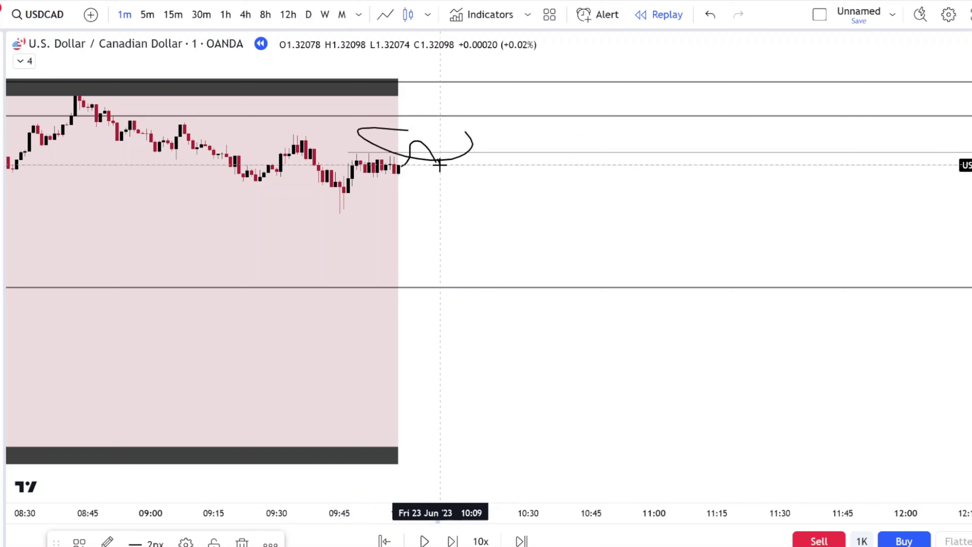
drag(444, 176, 544, 308)
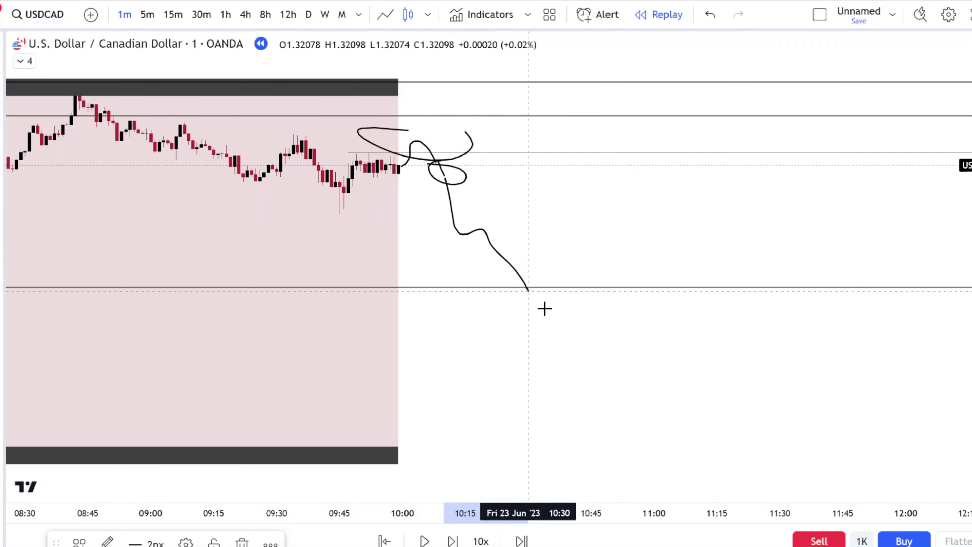
click(716, 20)
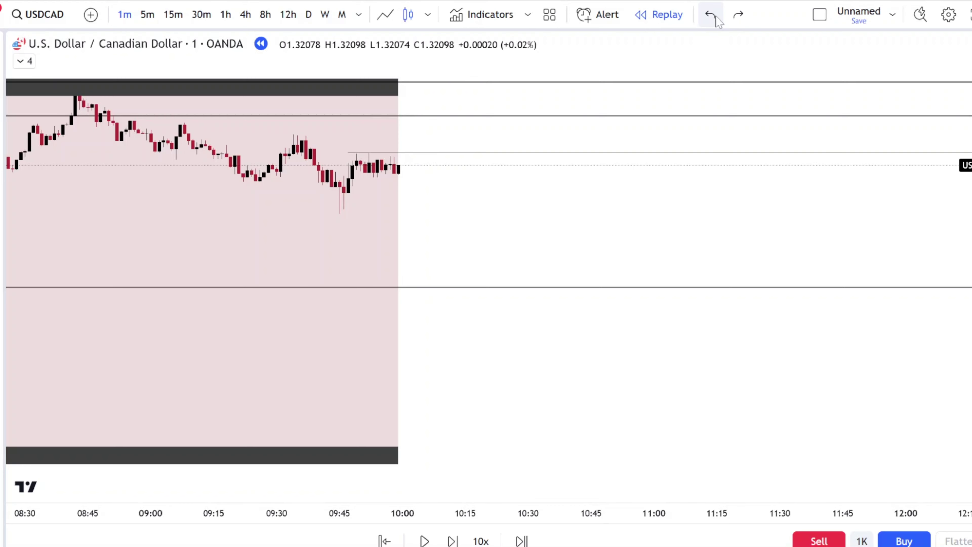
Step: Advance the 1-minute replay to the 10:15 candle on Friday 23 June
click(453, 540)
click(453, 540)
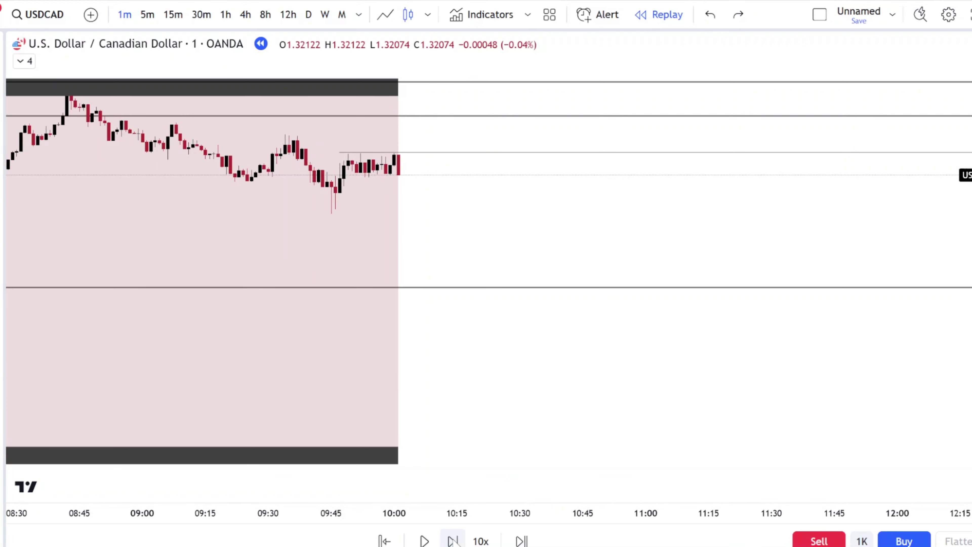
click(453, 540)
click(453, 540)
click(453, 540)
click(452, 540)
click(453, 540)
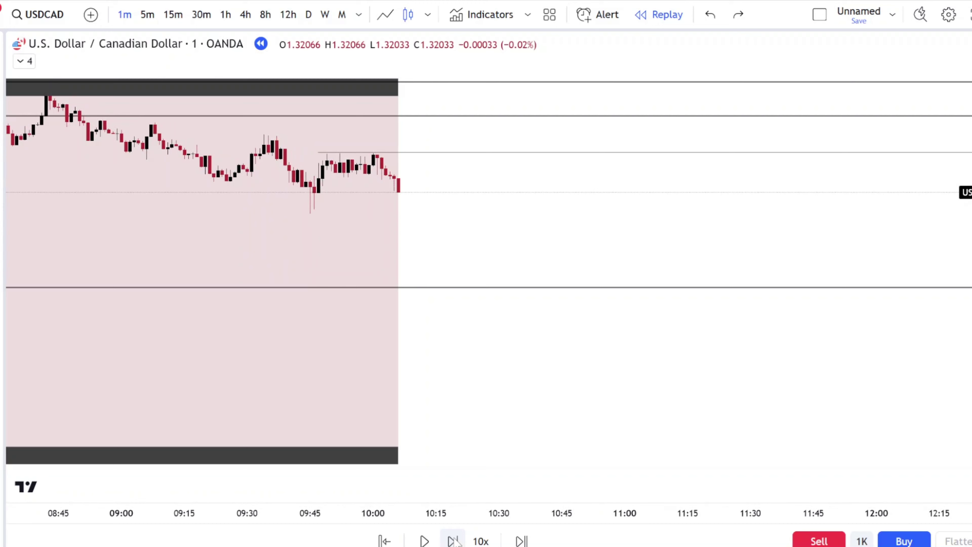
click(452, 540)
click(452, 540)
click(453, 541)
click(452, 540)
click(452, 540)
click(452, 540)
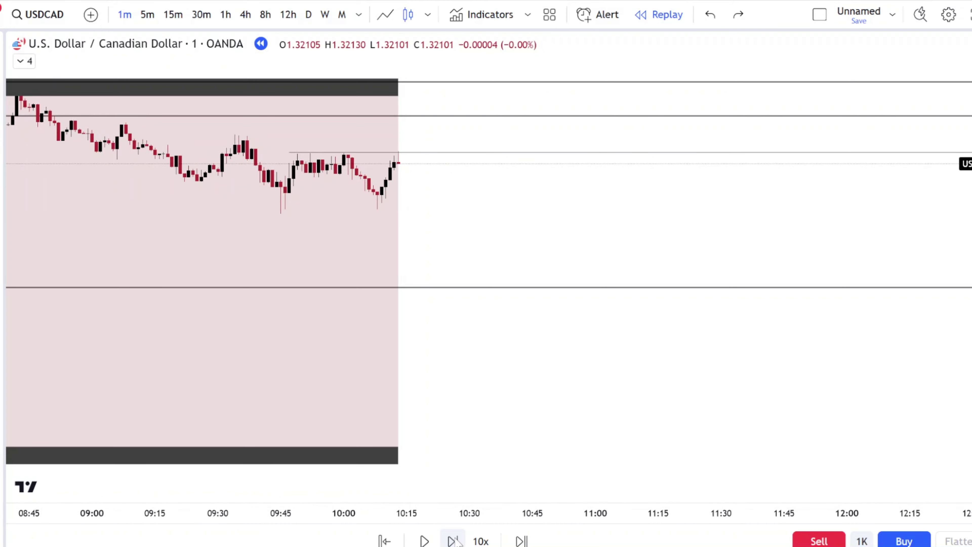
click(452, 540)
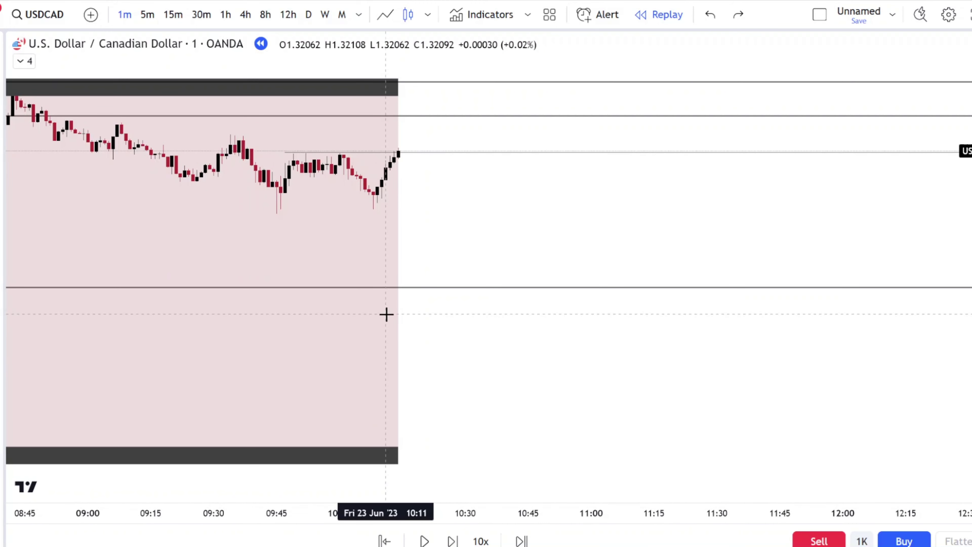
click(452, 540)
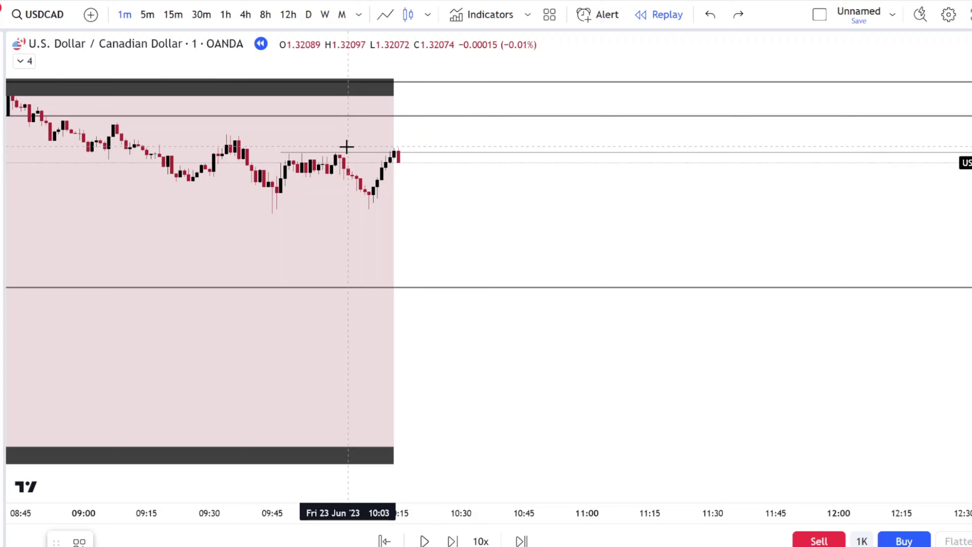
Step: Draw a Fibonacci retracement from the 10:14 high to the 10:08 low, spanning 10:03 to 10:43, and circle its middle level with the brush
drag(346, 147, 517, 212)
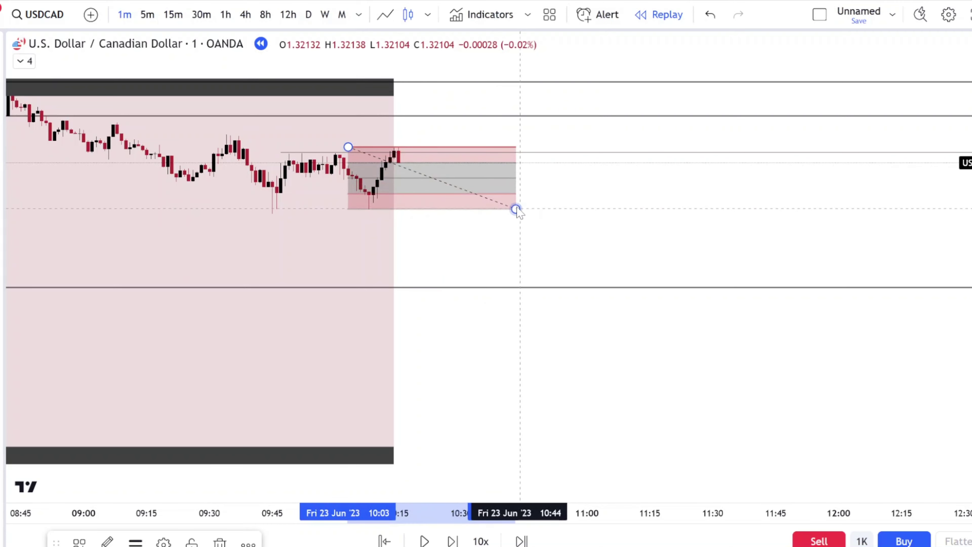
click(33, 142)
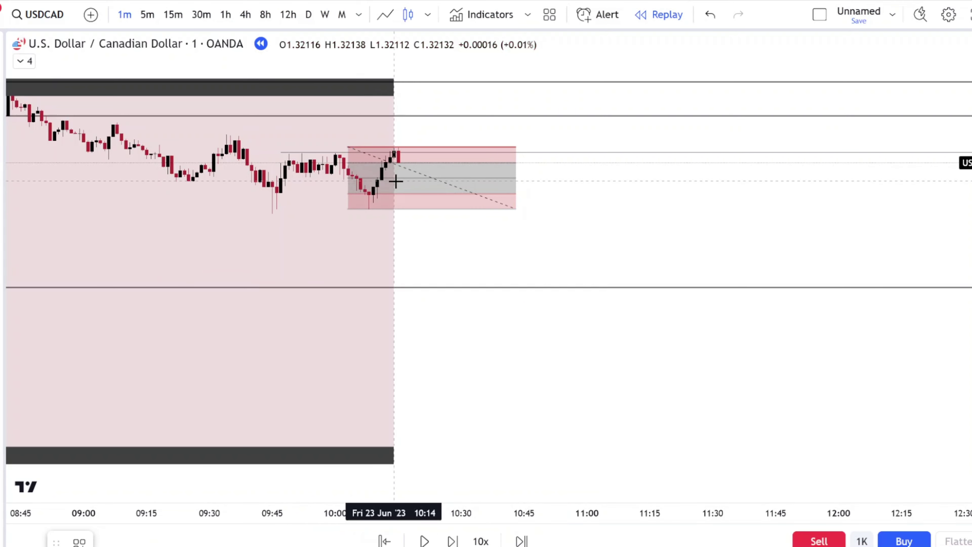
click(410, 177)
Step: Circle the 09:45 and 10:08 swing lows with the brush and undo the circle
scroll(421, 191, down, 5)
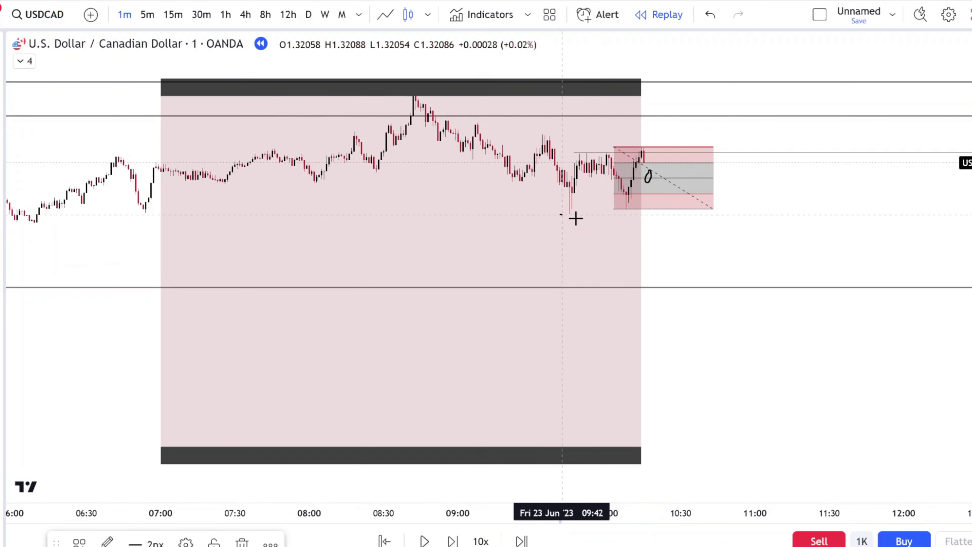
mouse_move(575, 218)
mouse_down()
mouse_move(670, 205)
mouse_move(599, 221)
mouse_up()
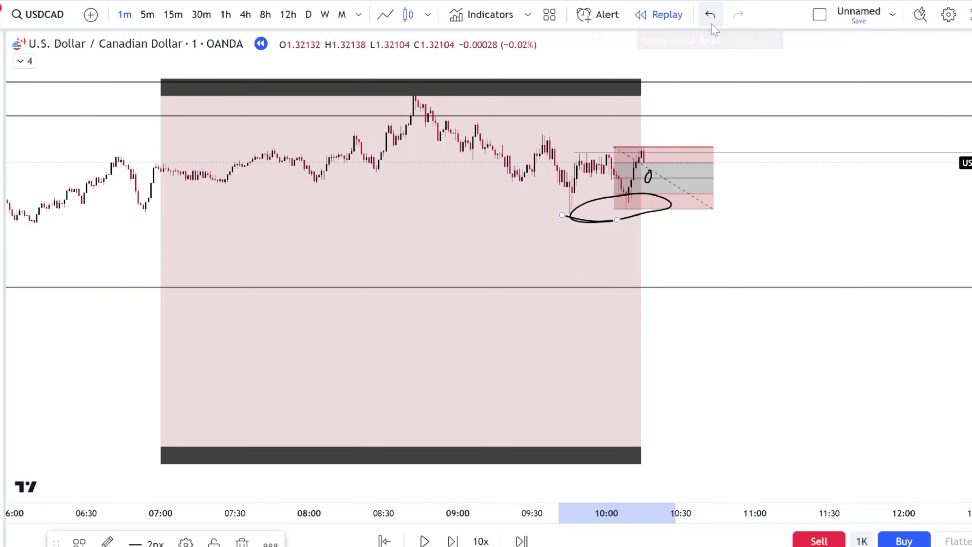
click(710, 15)
Step: Draw horizontal rays from 05:49 and 03:48 along the earlier lows, and circle the large rectangle's lower edge around 11:00
scroll(606, 266, down, 5)
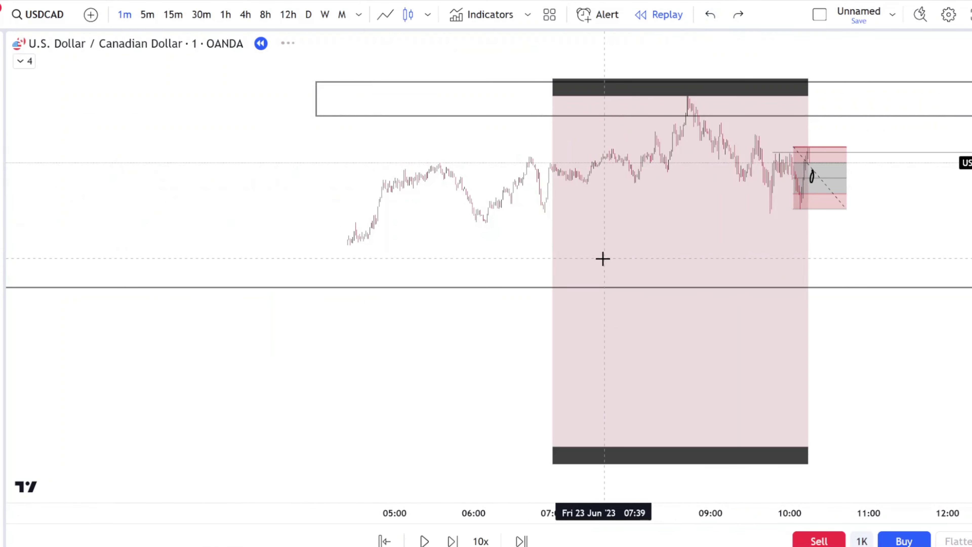
scroll(441, 120, up, 3)
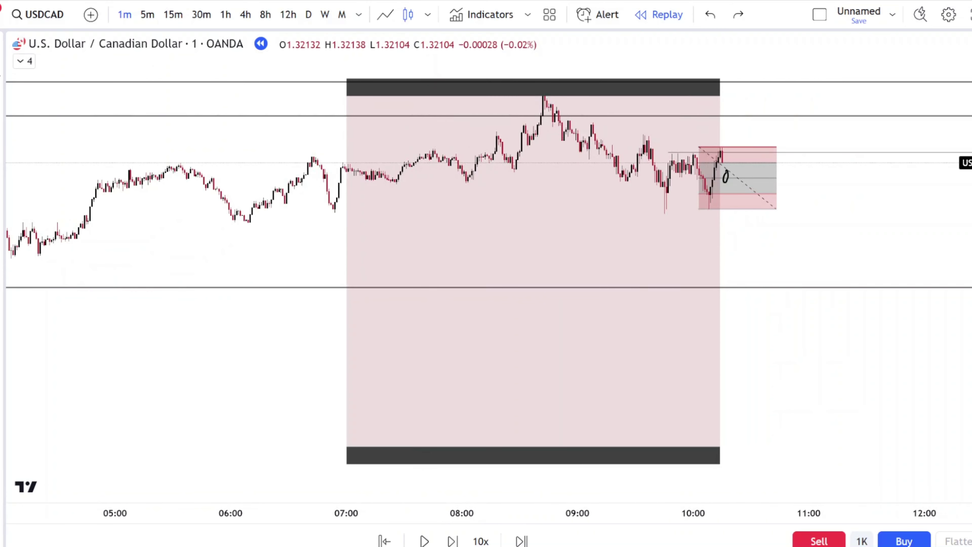
click(208, 227)
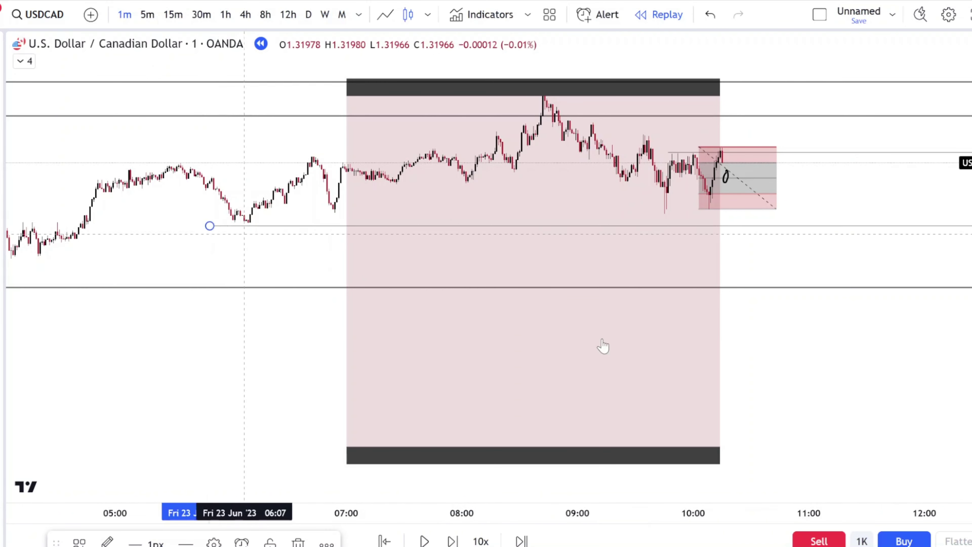
scroll(306, 273, down, 3)
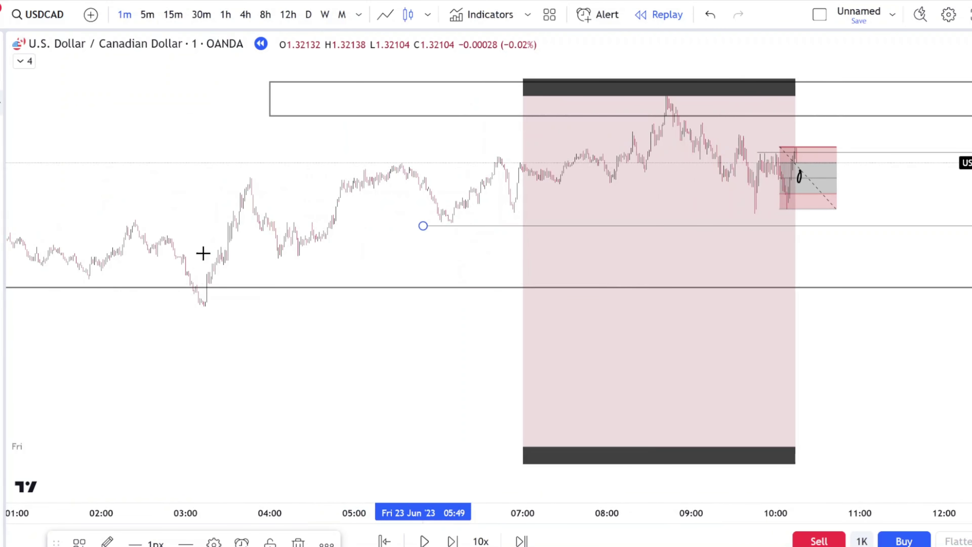
click(214, 254)
click(253, 258)
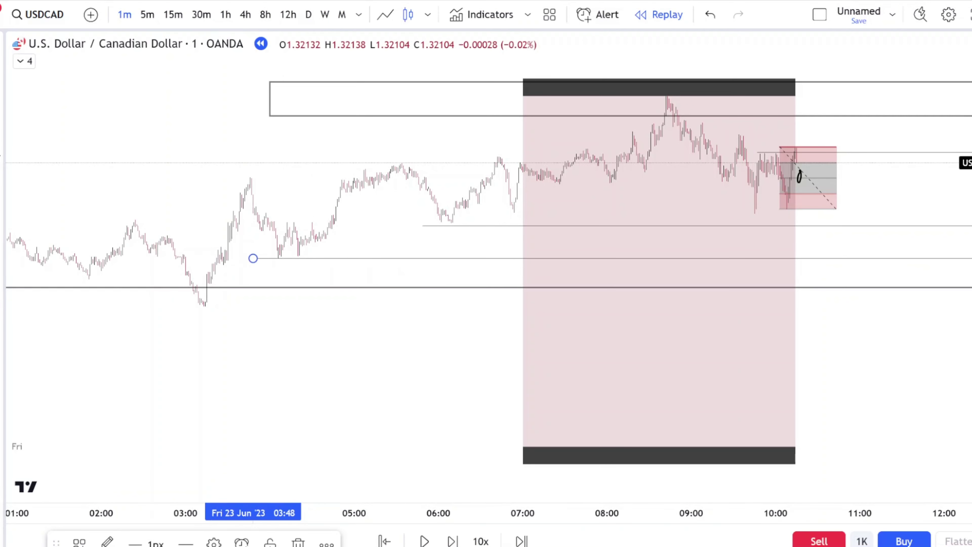
mouse_move(893, 279)
mouse_down()
mouse_move(869, 276)
mouse_move(881, 304)
mouse_up()
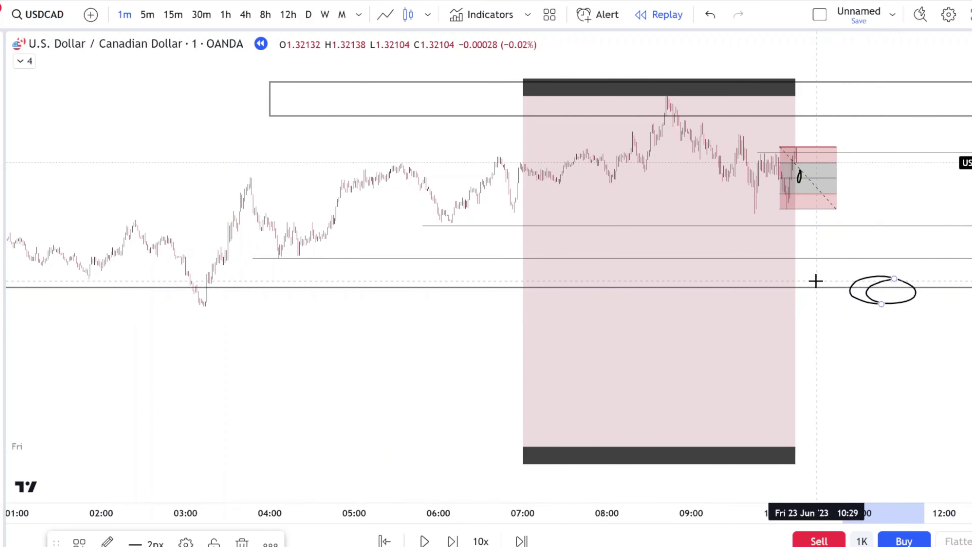
Step: Advance the 1-minute replay to the 10:22 candle on Friday 23 June
scroll(832, 329, up, 2)
scroll(822, 329, up, 6)
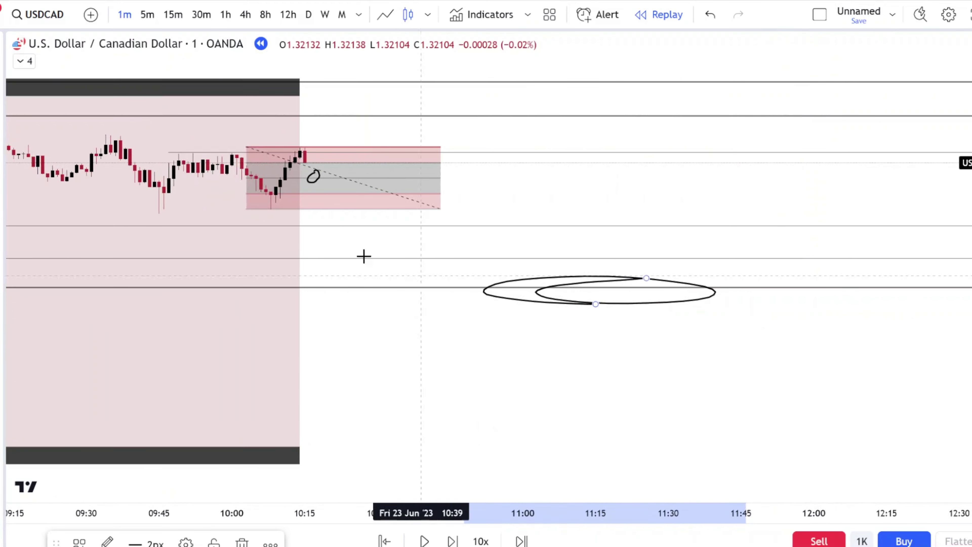
drag(562, 217, 971, 192)
drag(971, 245, 968, 389)
mouse_move(863, 361)
mouse_down()
mouse_move(666, 338)
mouse_move(496, 335)
mouse_move(493, 471)
mouse_up()
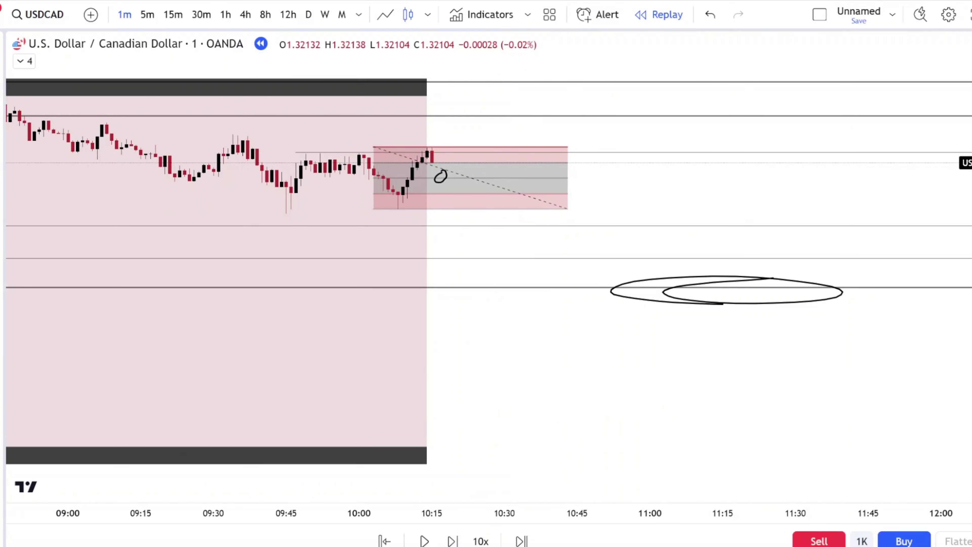
drag(971, 344, 971, 122)
drag(616, 130, 636, 219)
click(458, 542)
click(457, 542)
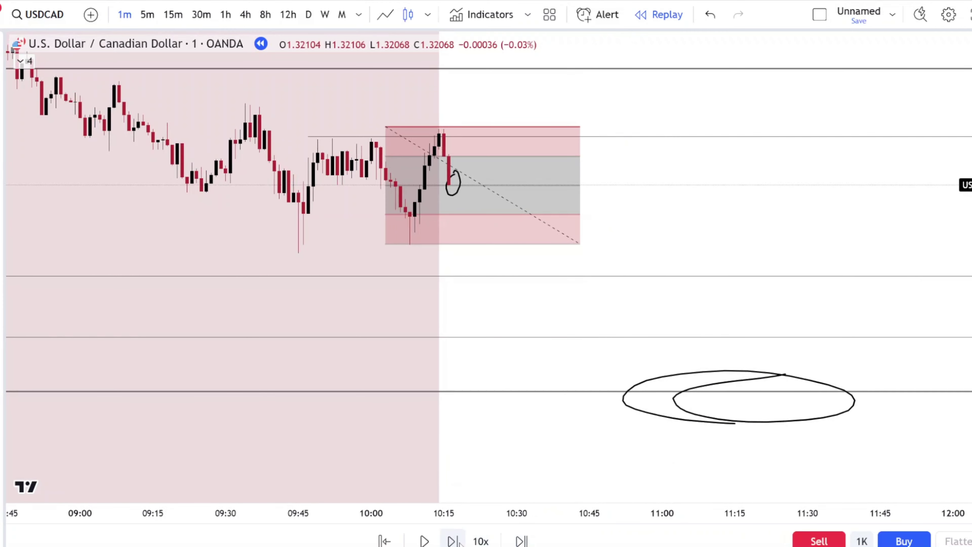
click(458, 542)
click(458, 543)
click(457, 542)
click(457, 542)
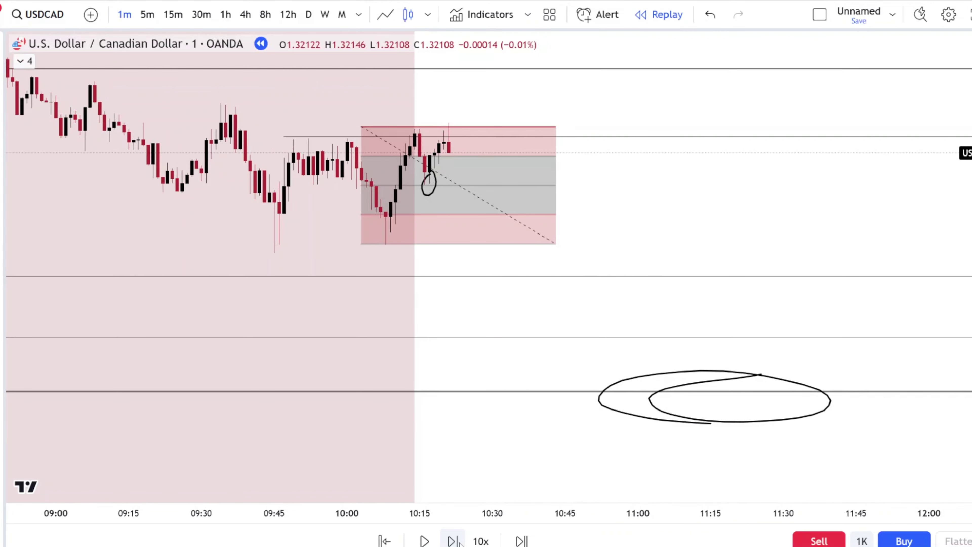
click(457, 542)
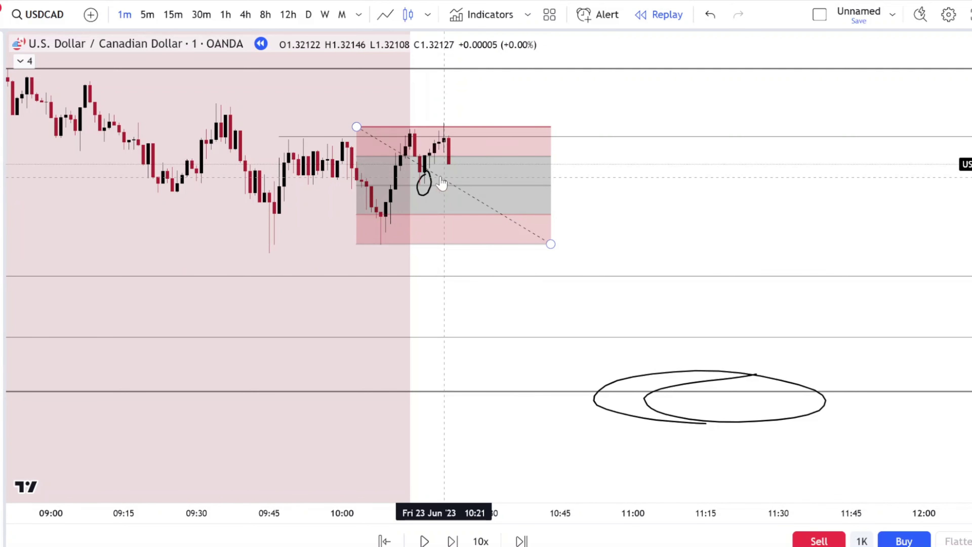
Step: Refit the retracement from the 10:21 high at 10:12 to the 10:17 low at 10:46, and brush-mark its middle at the latest candle
drag(356, 126, 400, 124)
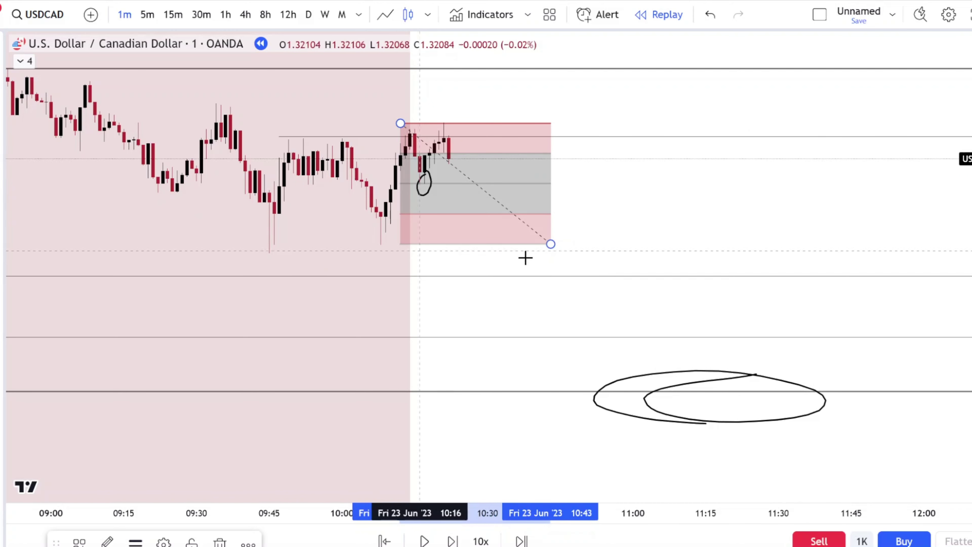
drag(550, 244, 565, 185)
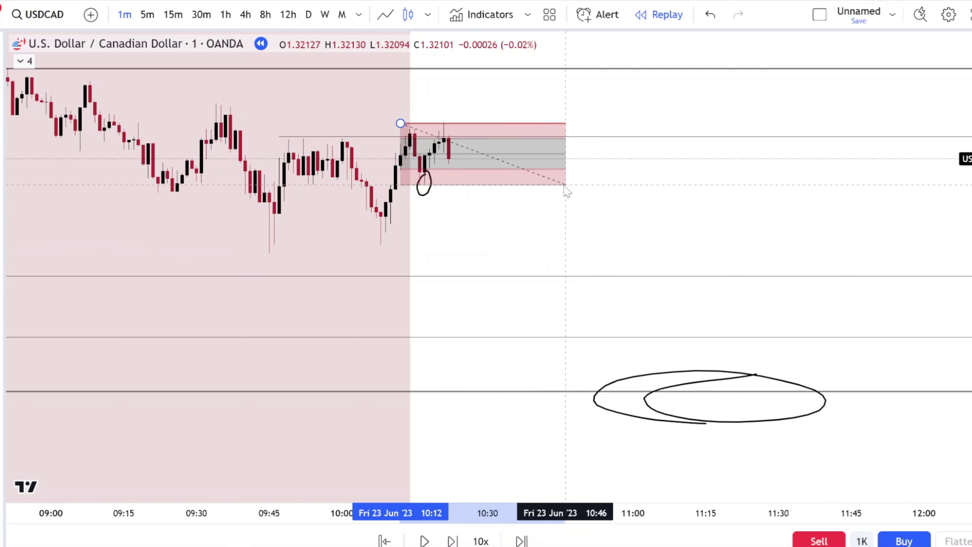
click(2, 149)
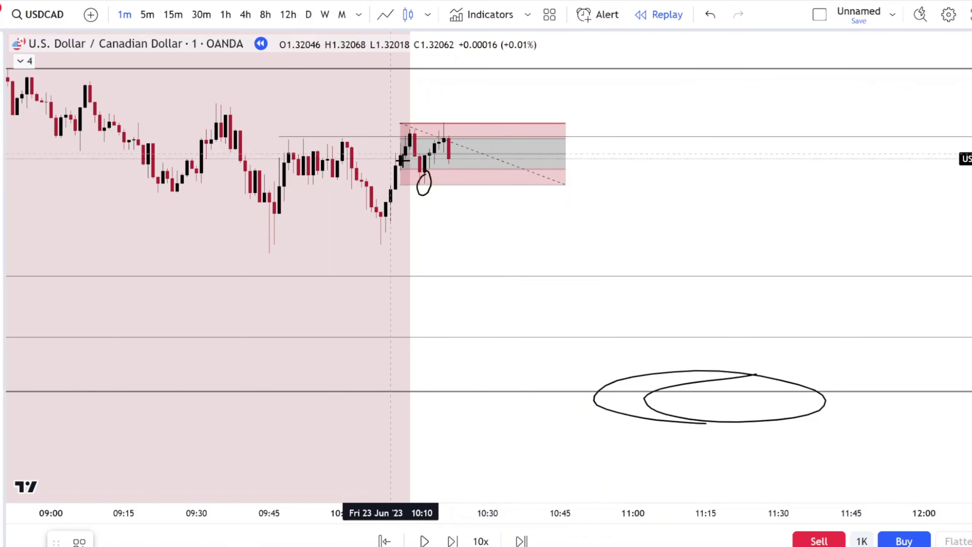
click(443, 157)
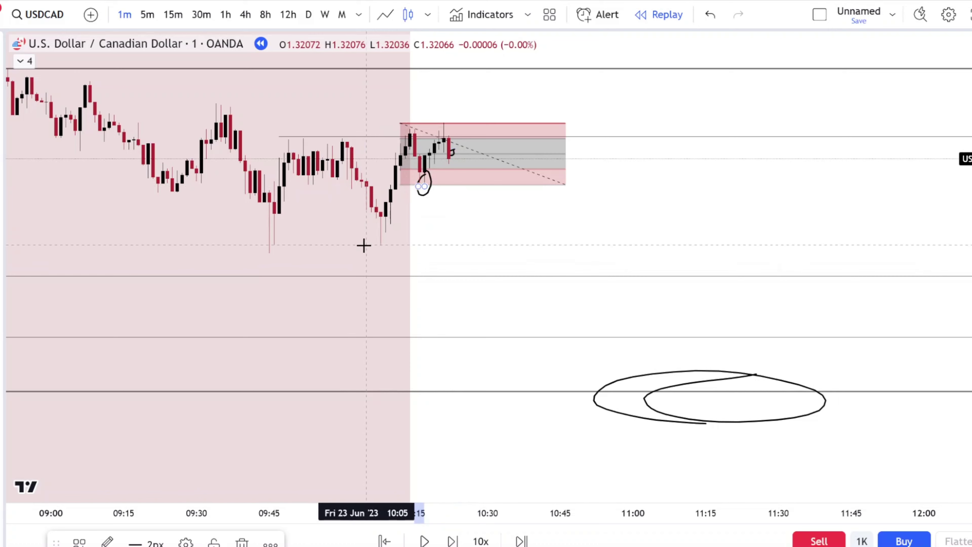
Step: Circle the 10:08 low and undo the circle, then raise the ray from the 06:00 low to the 09:45 low
drag(357, 207, 381, 233)
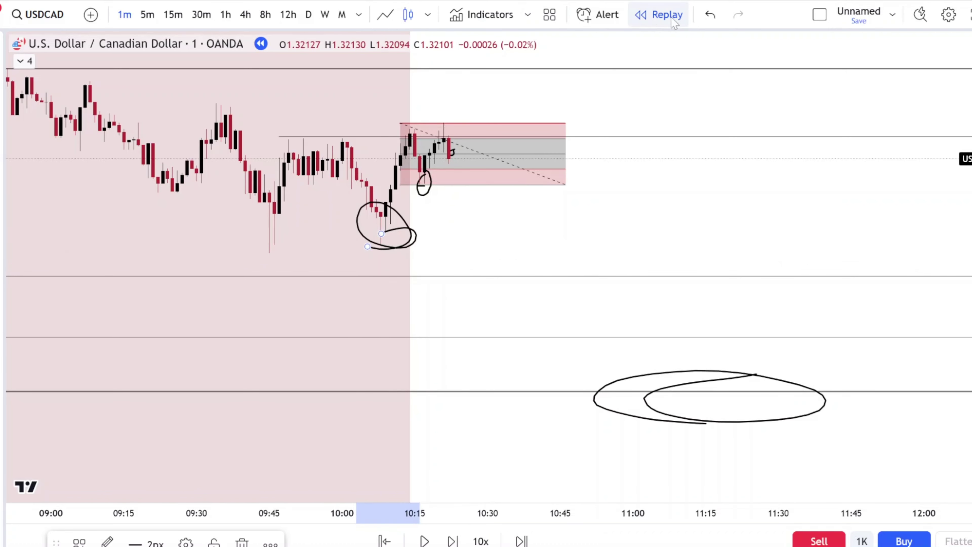
click(709, 15)
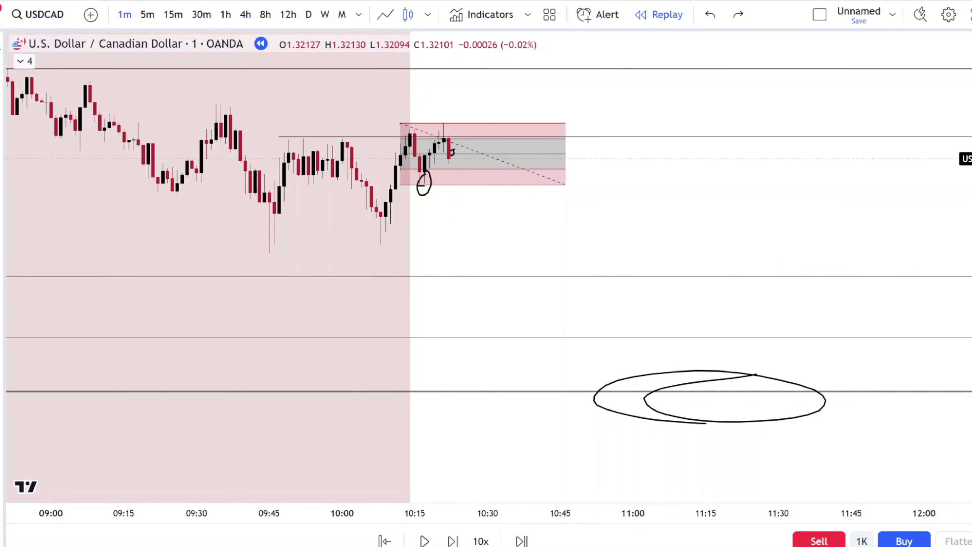
drag(503, 275, 540, 254)
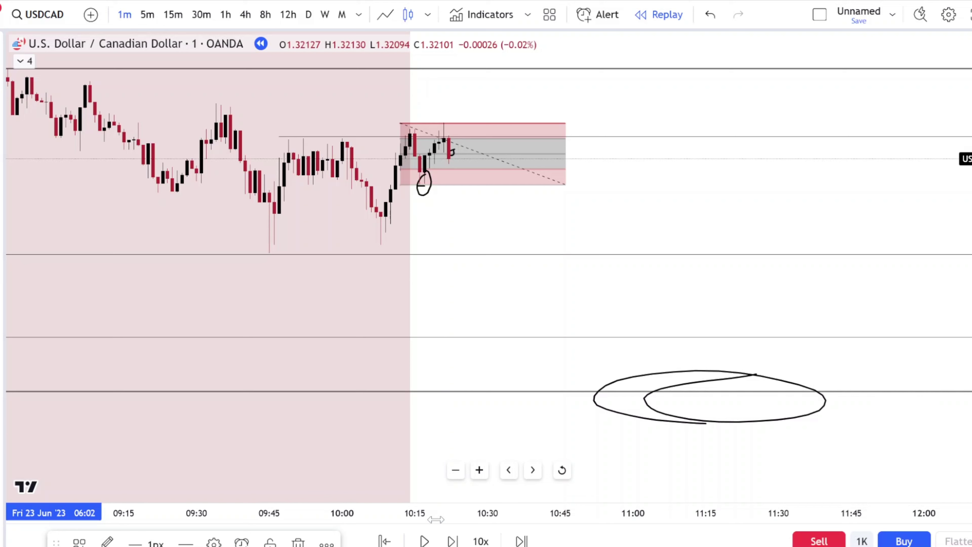
Step: Advance the 1-minute replay candle by candle to 10:37, past the ray on the 09:45 low
click(452, 540)
click(452, 540)
click(452, 541)
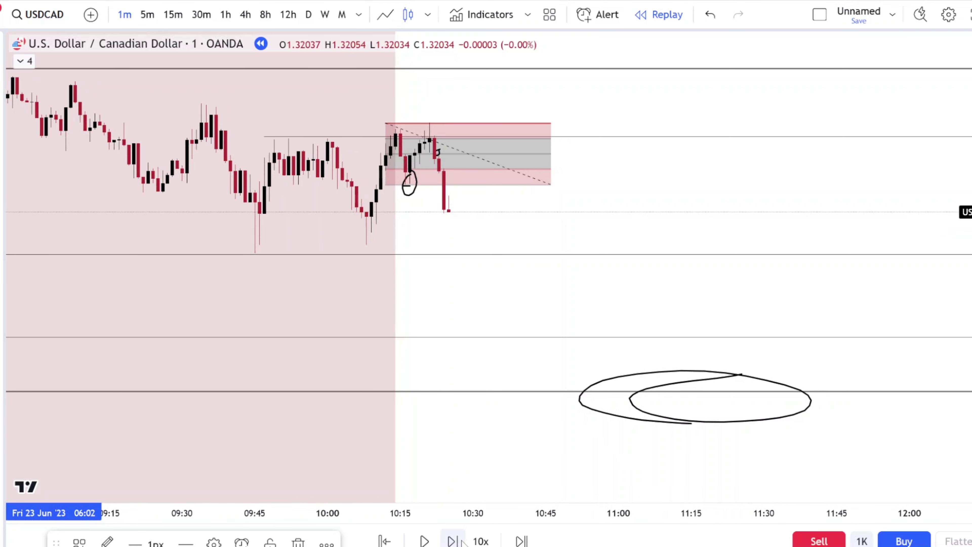
click(451, 541)
click(452, 540)
click(452, 541)
click(452, 541)
click(452, 540)
click(452, 541)
click(451, 541)
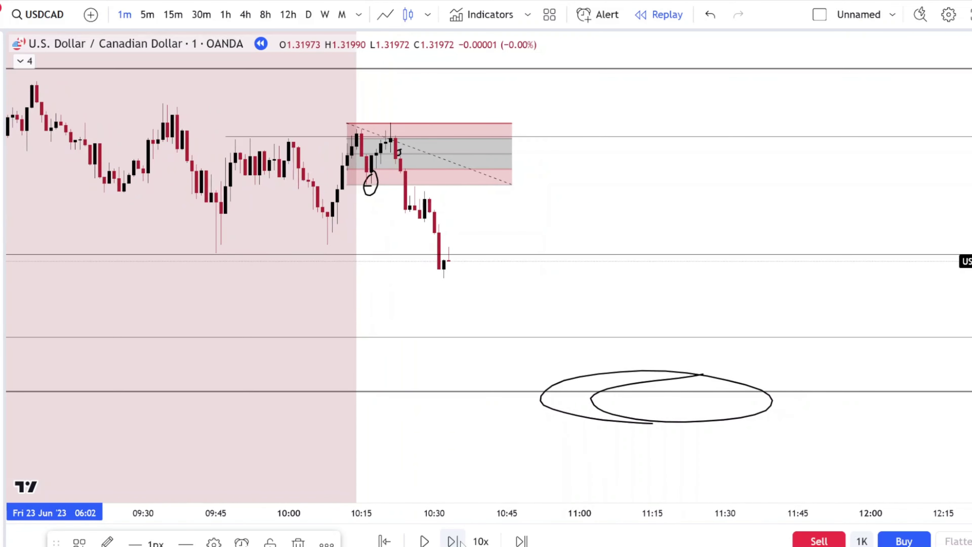
click(452, 541)
click(452, 541)
click(452, 541)
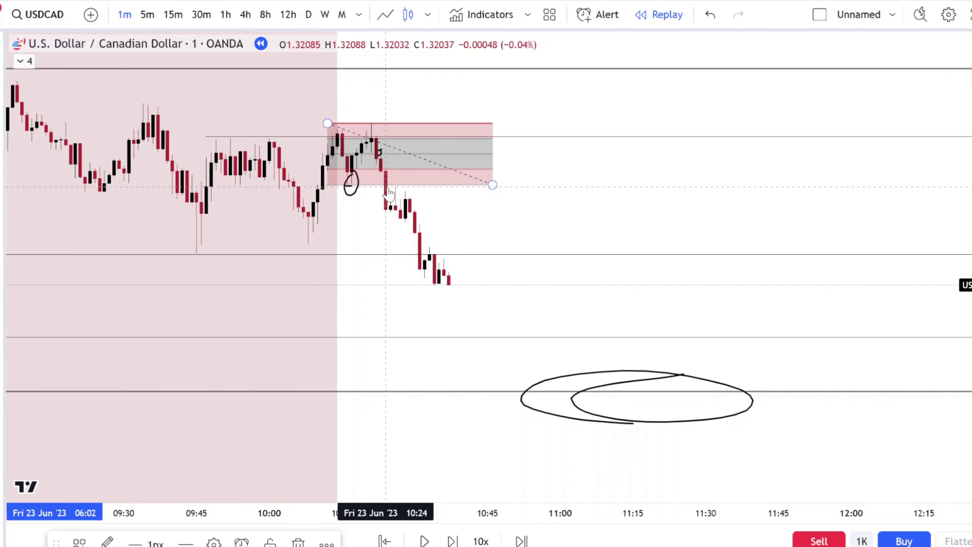
Step: Continue the 1-minute replay to the 10:58 candle, following price down through the lower ray
scroll(467, 343, down, 4)
scroll(555, 344, up, 2)
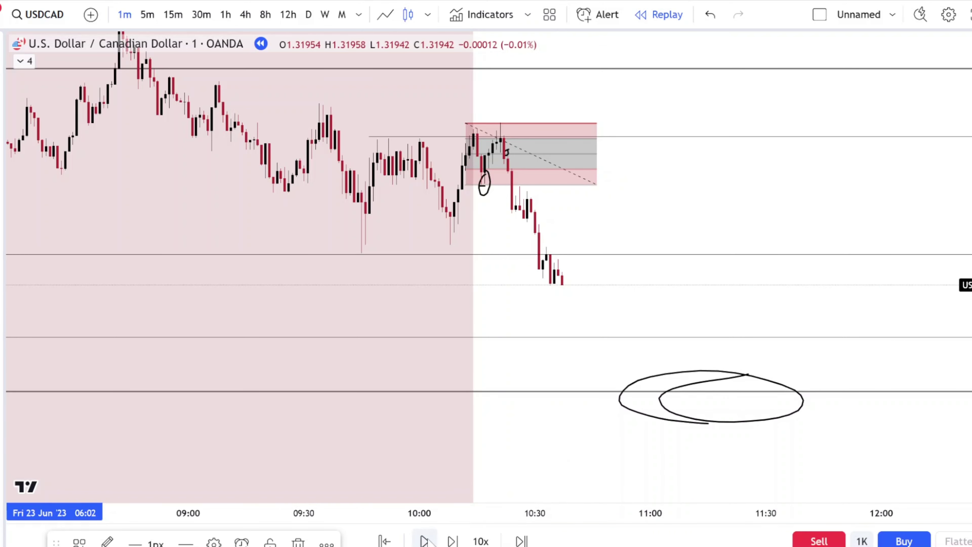
click(452, 540)
click(452, 540)
click(452, 540)
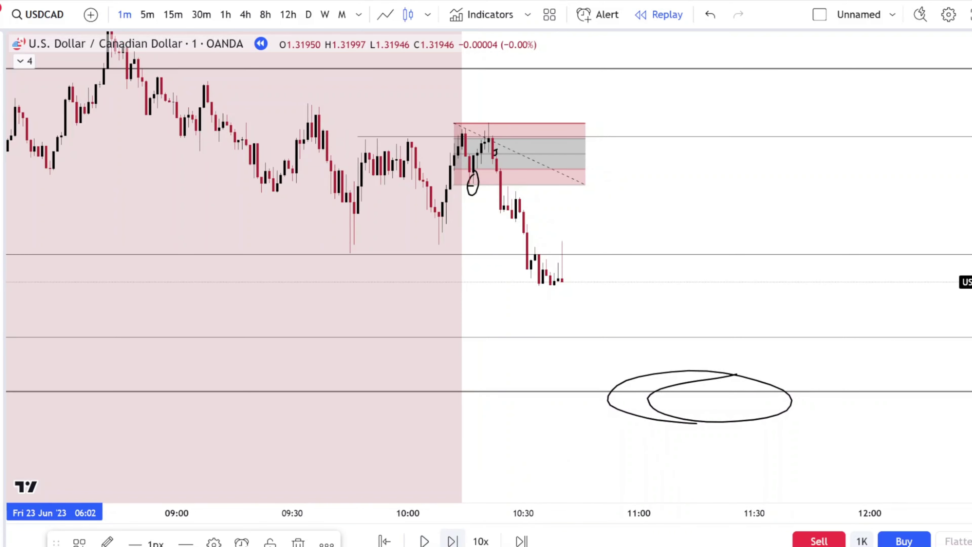
click(452, 540)
click(452, 540)
click(452, 540)
click(451, 540)
click(452, 540)
click(451, 540)
click(451, 540)
click(451, 540)
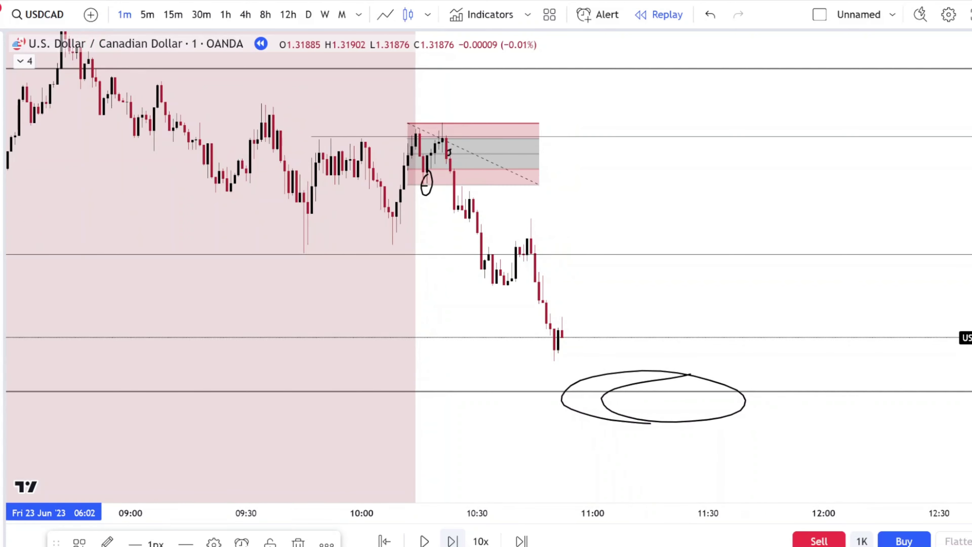
click(452, 541)
click(452, 541)
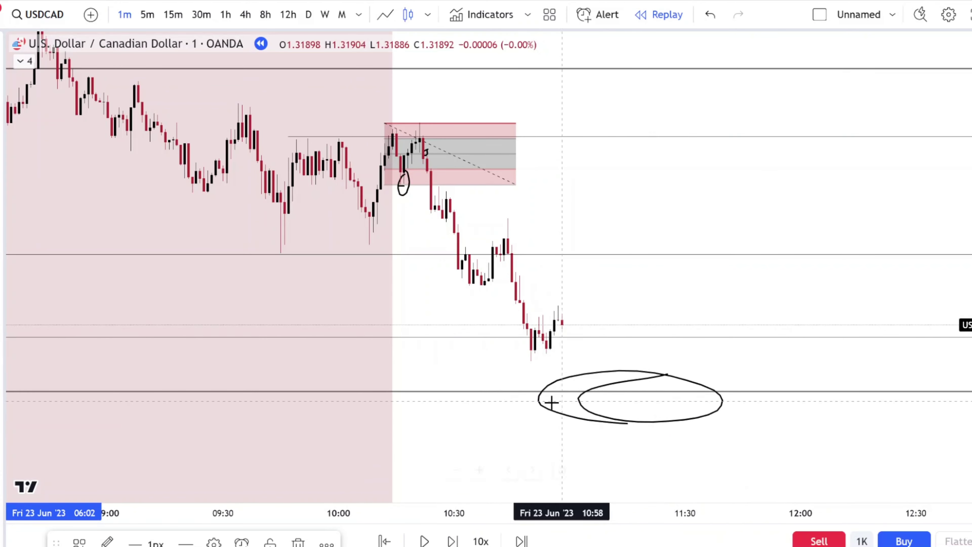
Step: Step the 1-minute replay forward to the 11:06 candle
click(452, 541)
click(452, 540)
click(452, 540)
click(452, 541)
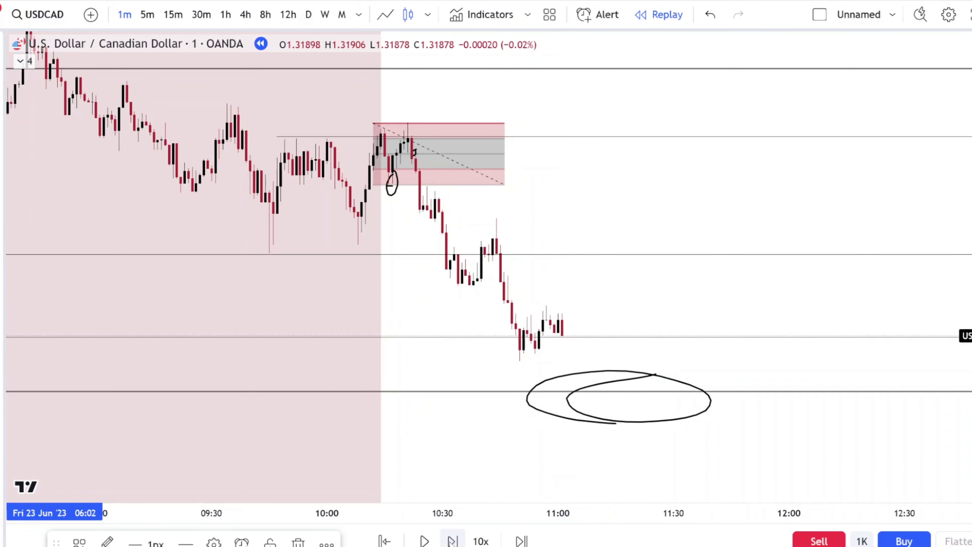
click(452, 541)
click(452, 541)
click(452, 540)
click(452, 541)
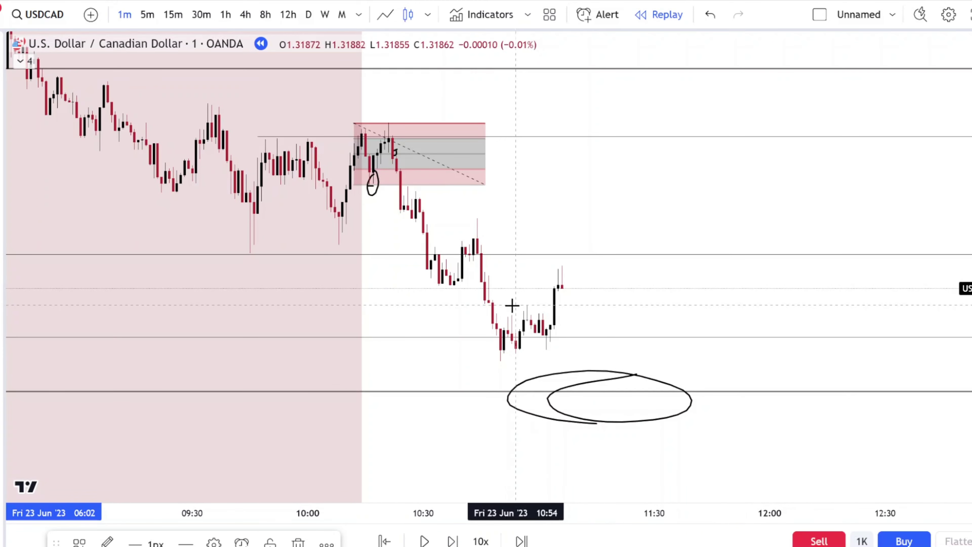
Step: Mark the highs before 11:00 with a brush line and circle the upward break at about 11:04
click(2, 129)
mouse_move(507, 306)
mouse_down()
mouse_move(570, 304)
mouse_move(551, 289)
mouse_up()
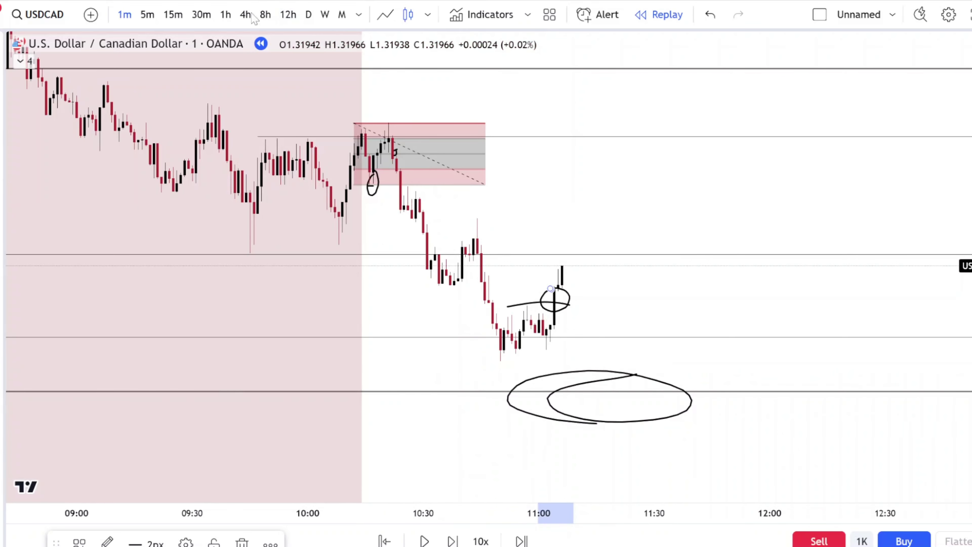
Step: Review the setup on the 1-hour chart, remove all drawings and switch to the 4-hour timeframe
click(226, 17)
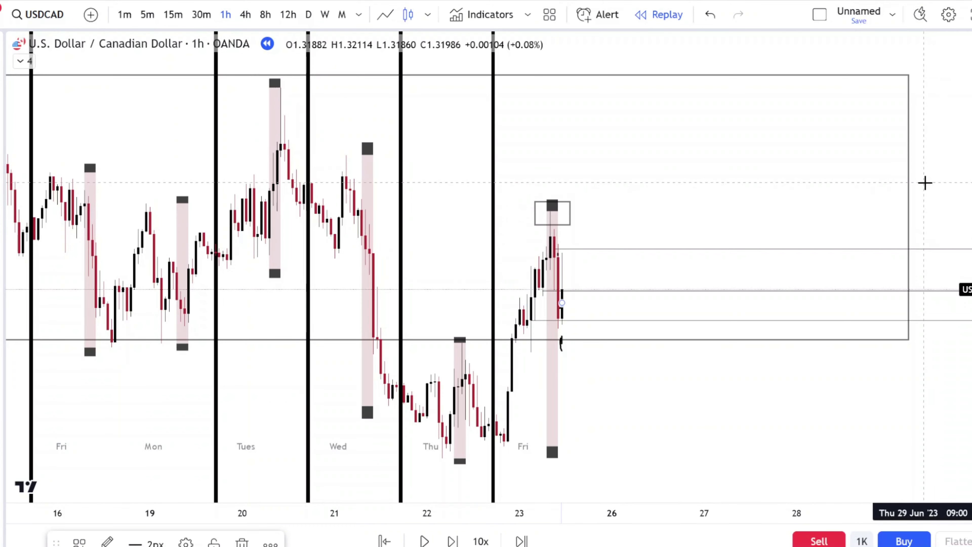
scroll(924, 183, up, 3)
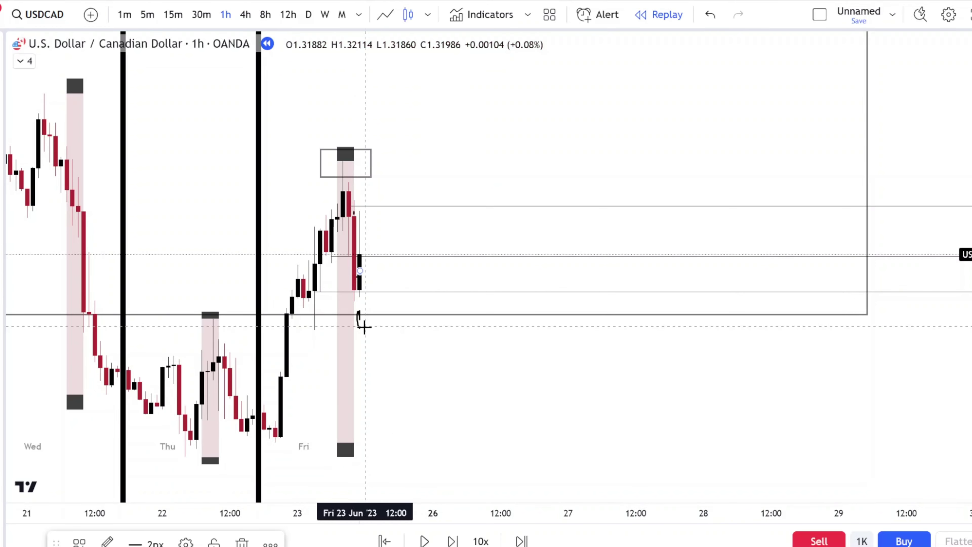
right_click(459, 425)
click(497, 546)
scroll(465, 386, down, 3)
click(245, 14)
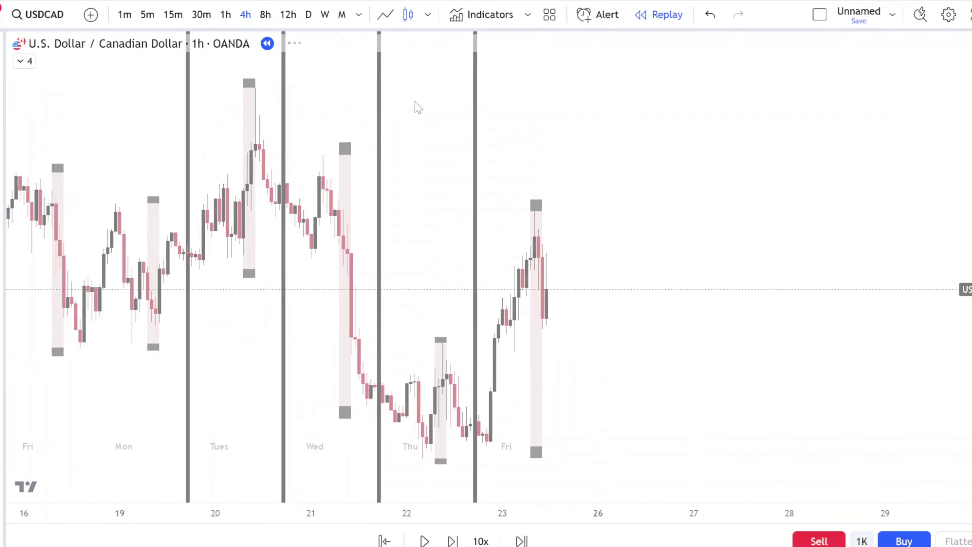
Step: Draw horizontal rays on the 4-hour chart at the 21 June swing high and just below the 22 June low
scroll(440, 229, up, 3)
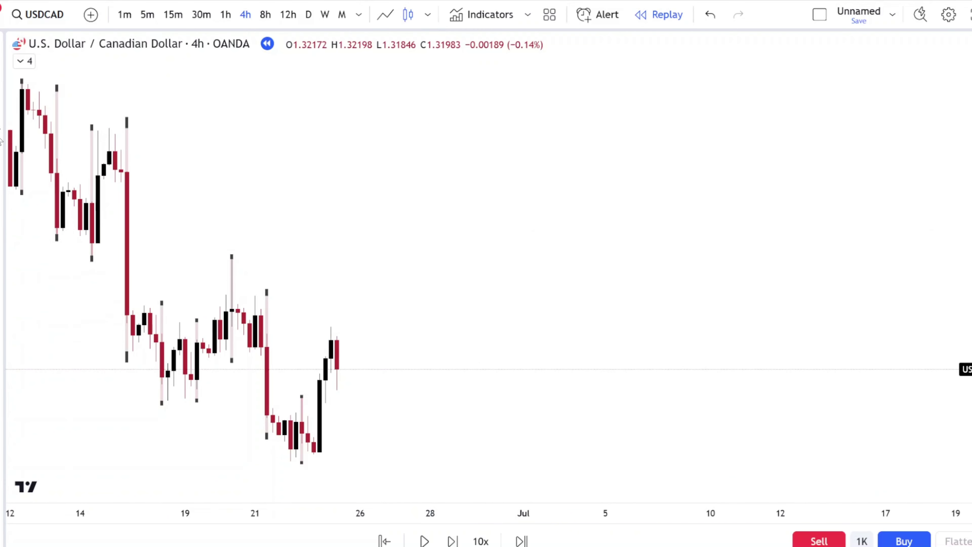
click(1, 131)
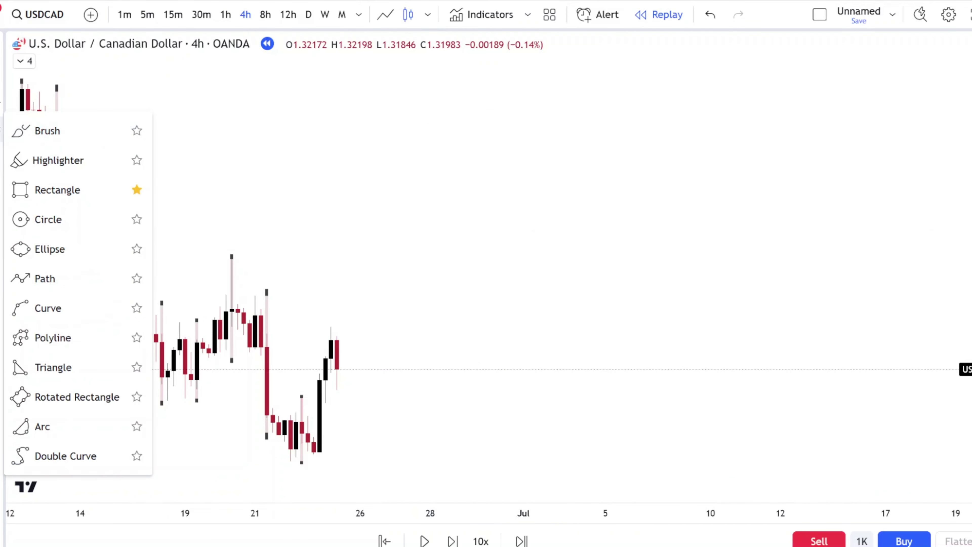
click(1, 127)
click(237, 294)
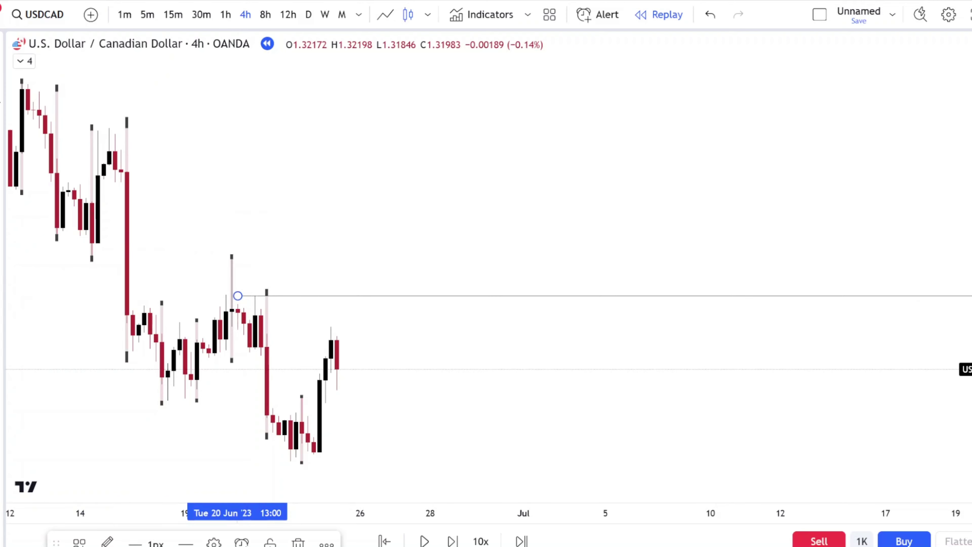
click(283, 464)
click(397, 349)
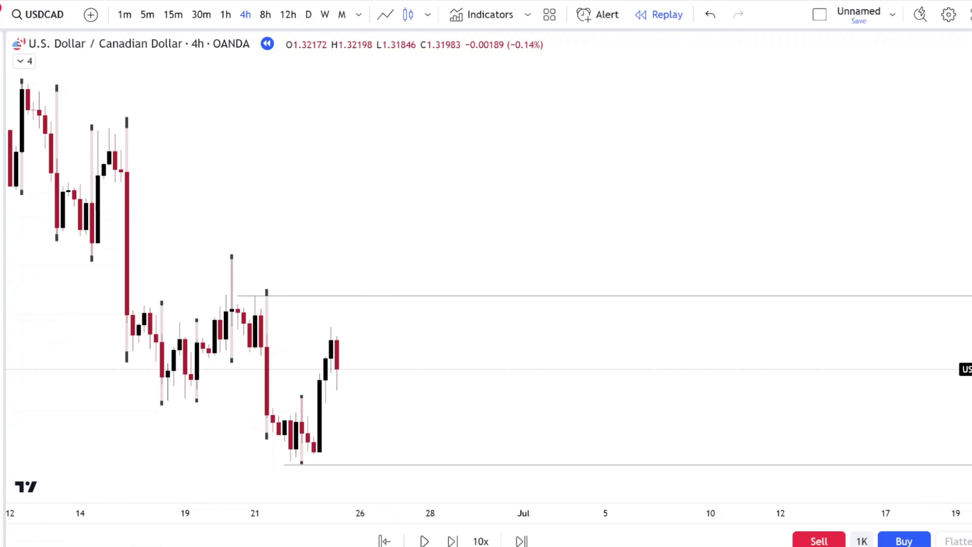
Step: Switch to the 1-hour timeframe and step the replay forward past the Friday 23 June close
click(221, 21)
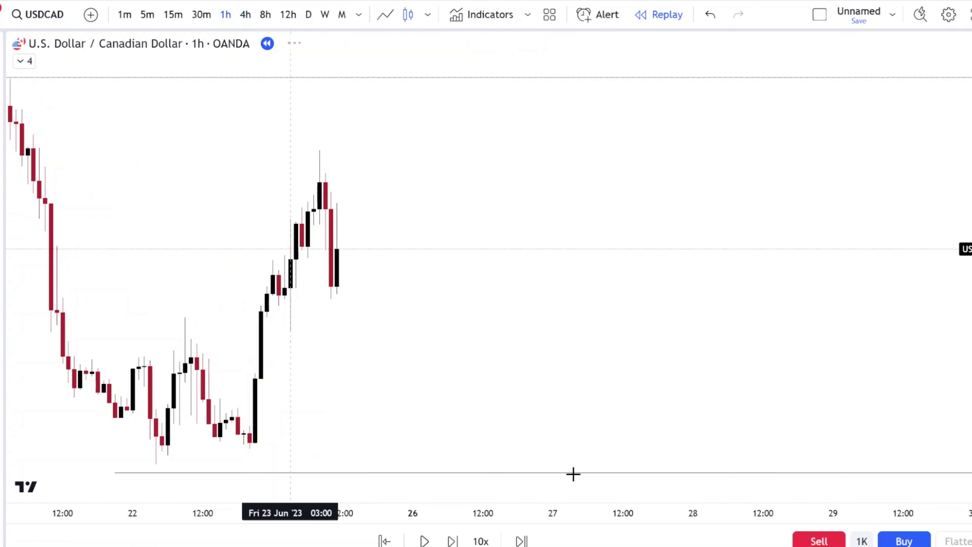
click(451, 539)
click(452, 539)
click(451, 539)
click(452, 539)
click(452, 539)
click(451, 539)
click(451, 539)
click(452, 539)
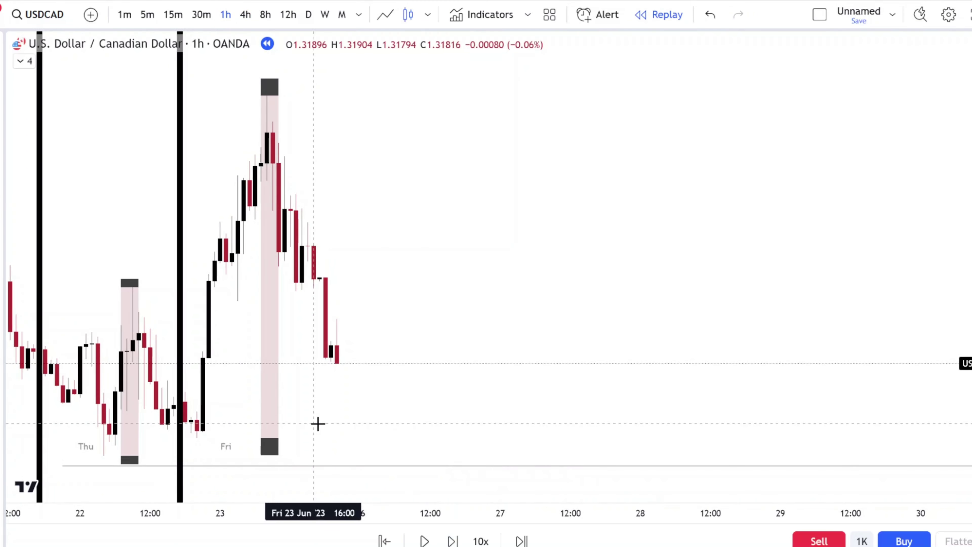
Step: Advance the 1-hour replay to the Monday 26 June 00:00 candle
key(shift+Right)
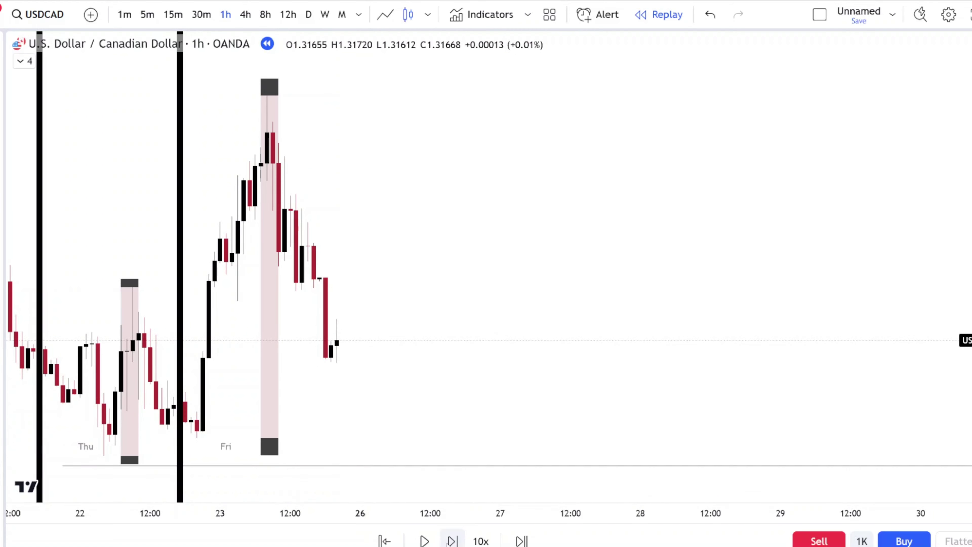
key(shift+Right)
key(shift+Right)
key(shift+Right)
key(shift+Right)
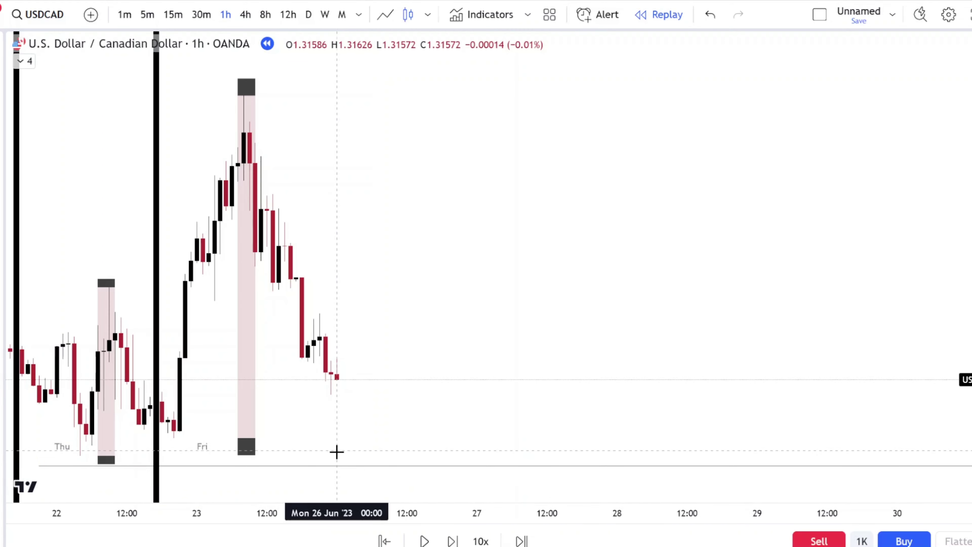
Step: Continue the 1-hour replay through Monday 26 June until the 08:00 candle, where price reaches the lower ray
click(452, 540)
click(453, 539)
click(452, 539)
click(452, 540)
click(452, 540)
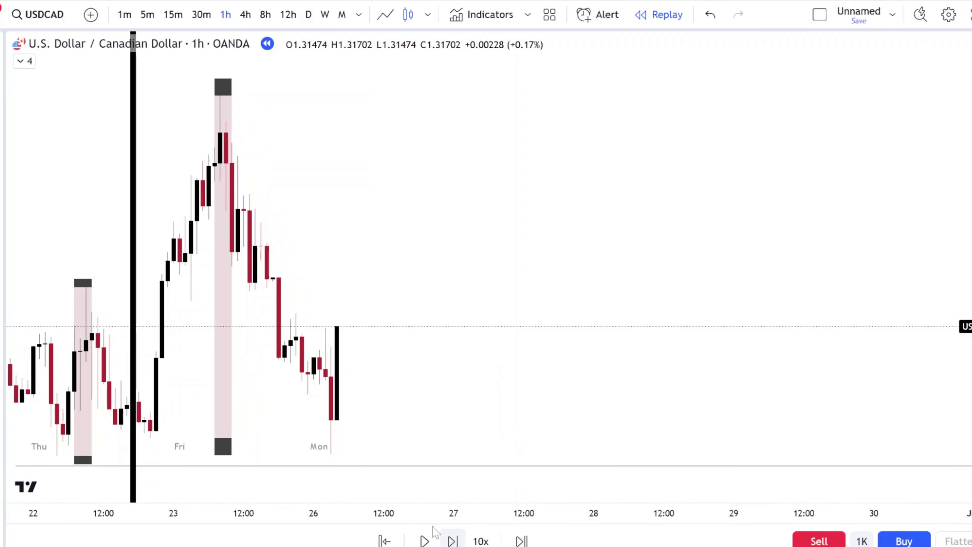
click(451, 541)
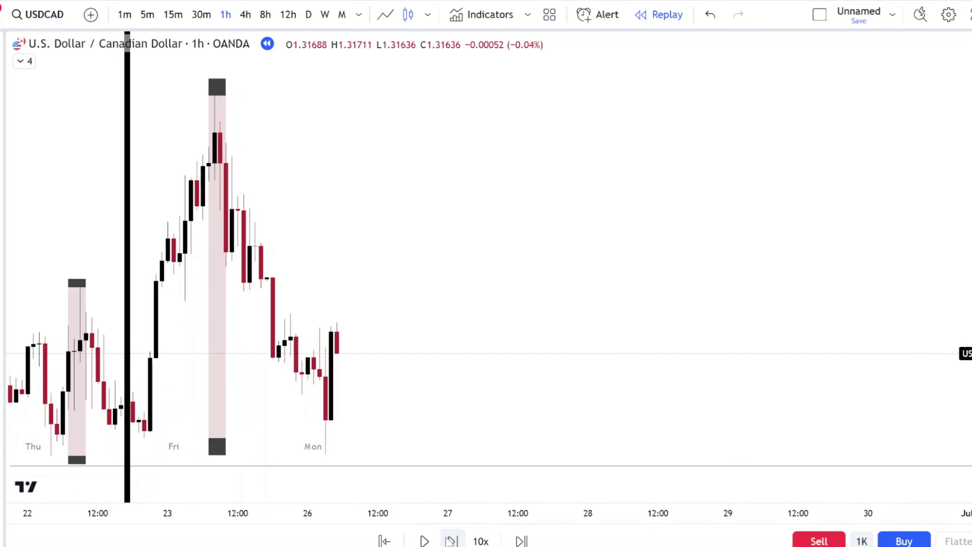
click(452, 541)
click(451, 540)
click(451, 541)
Step: Compare Monday's drop with the lower ray and Thursday's low, and step the 1-hour replay forward two candles to 10:00
scroll(414, 487, down, 2)
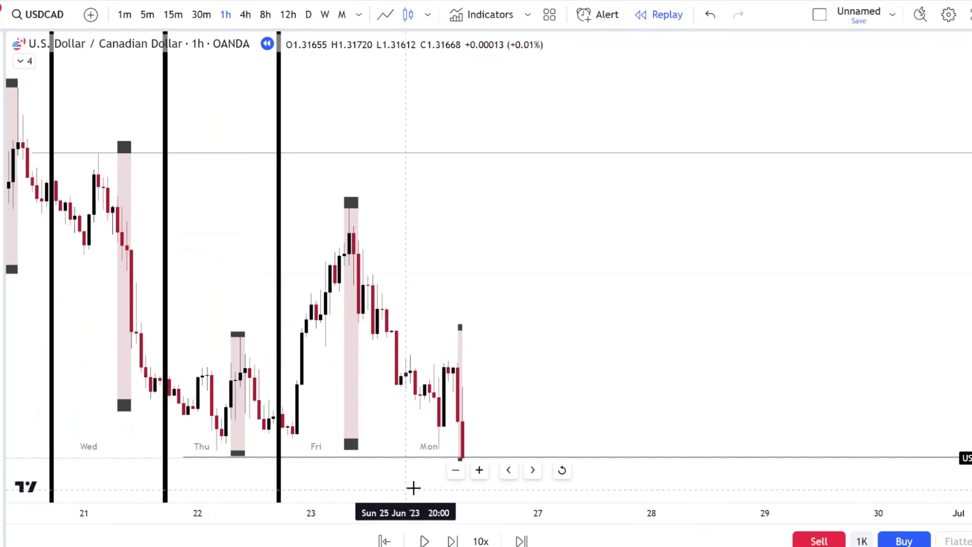
scroll(438, 475, up, 3)
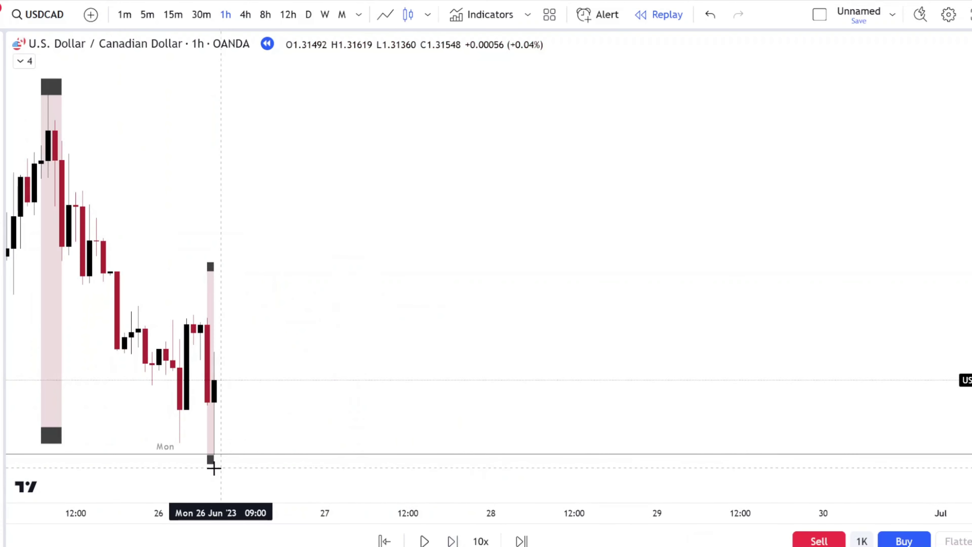
scroll(245, 473, down, 4)
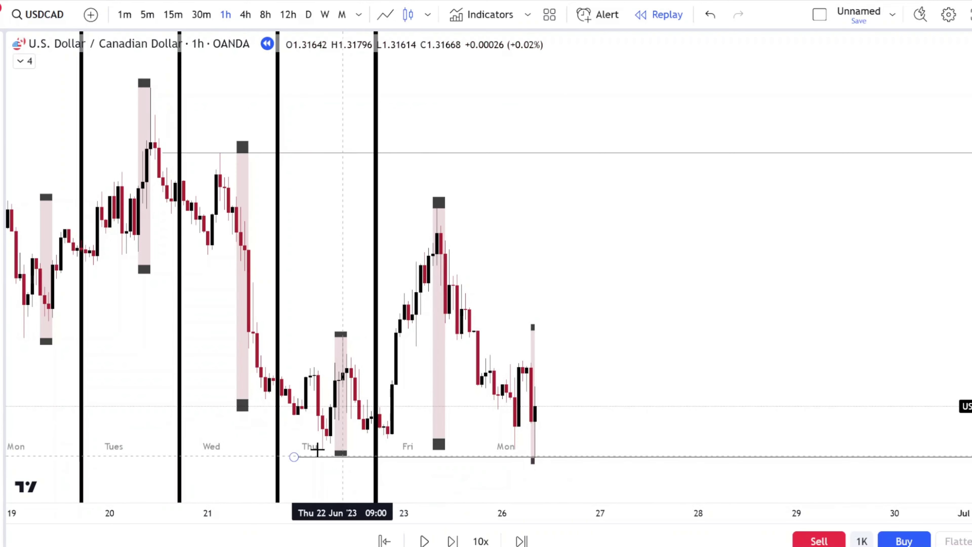
scroll(365, 464, up, 2)
scroll(363, 469, down, 2)
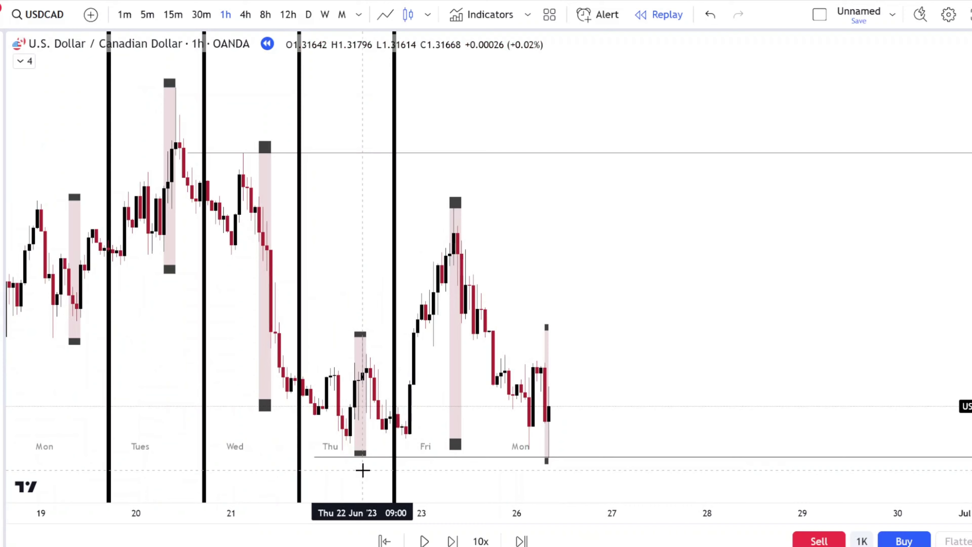
scroll(362, 469, up, 1)
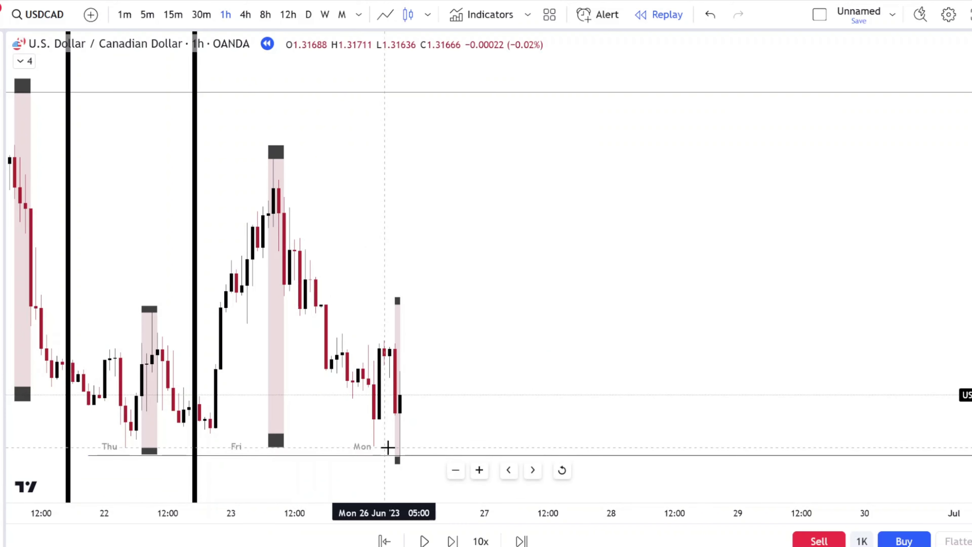
click(452, 540)
click(453, 540)
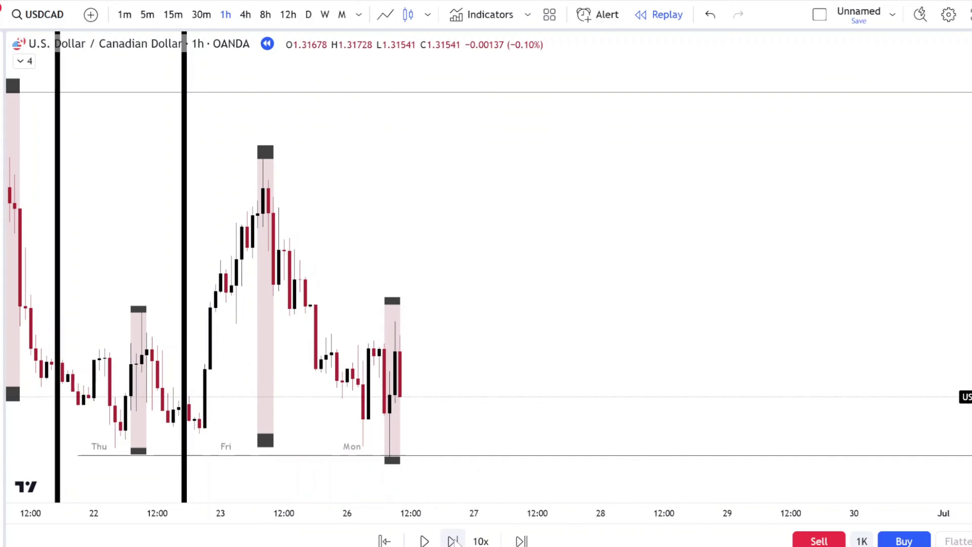